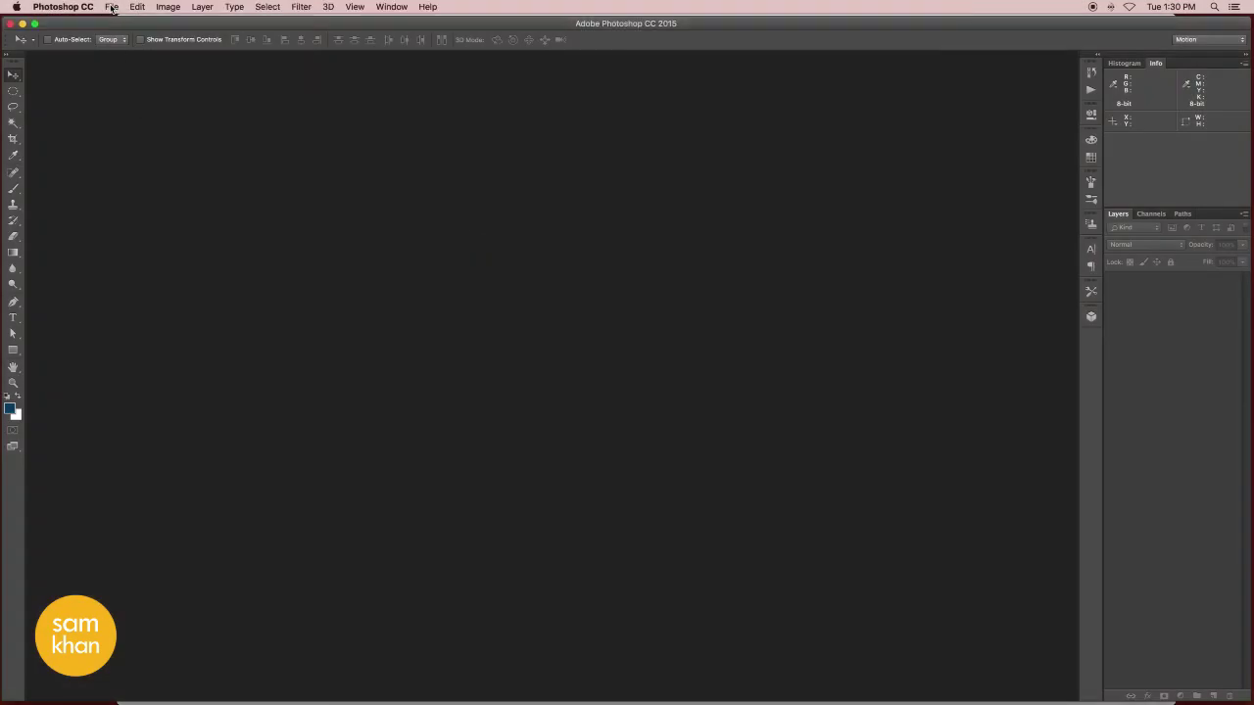
- Open the blue spotlight stage JPG as a new document
left_click(112, 8)
left_click(138, 33)
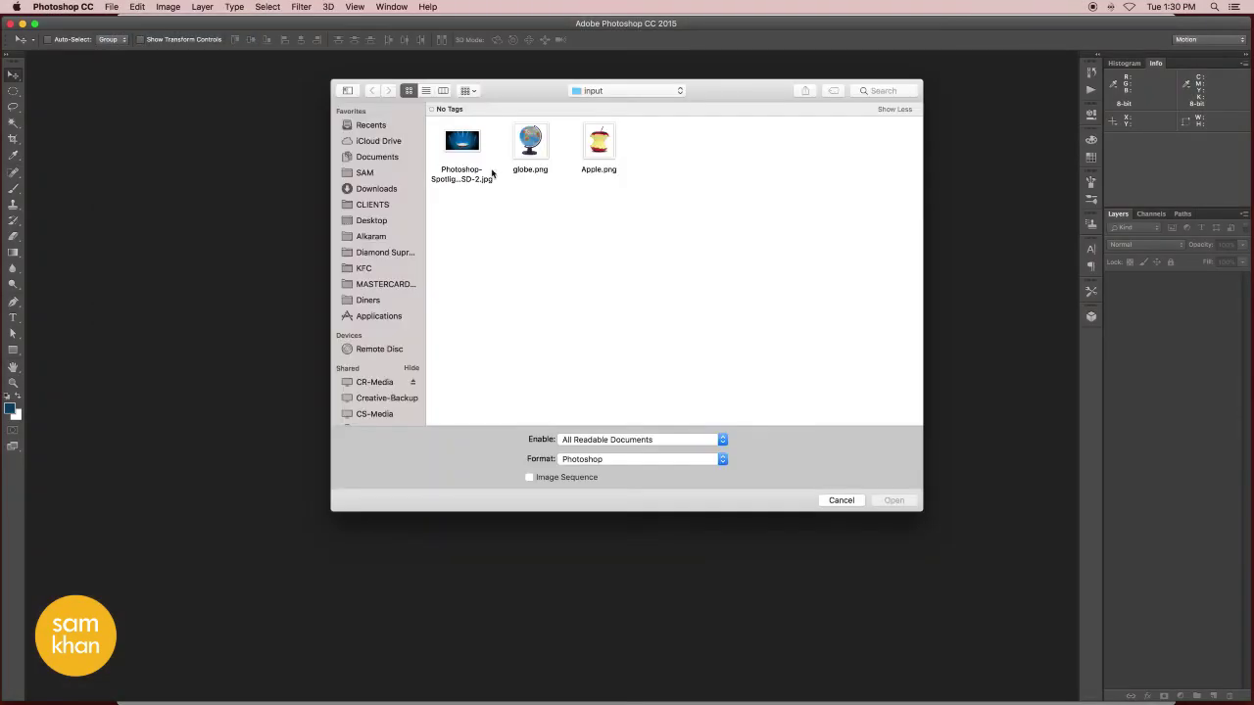
left_click(491, 173)
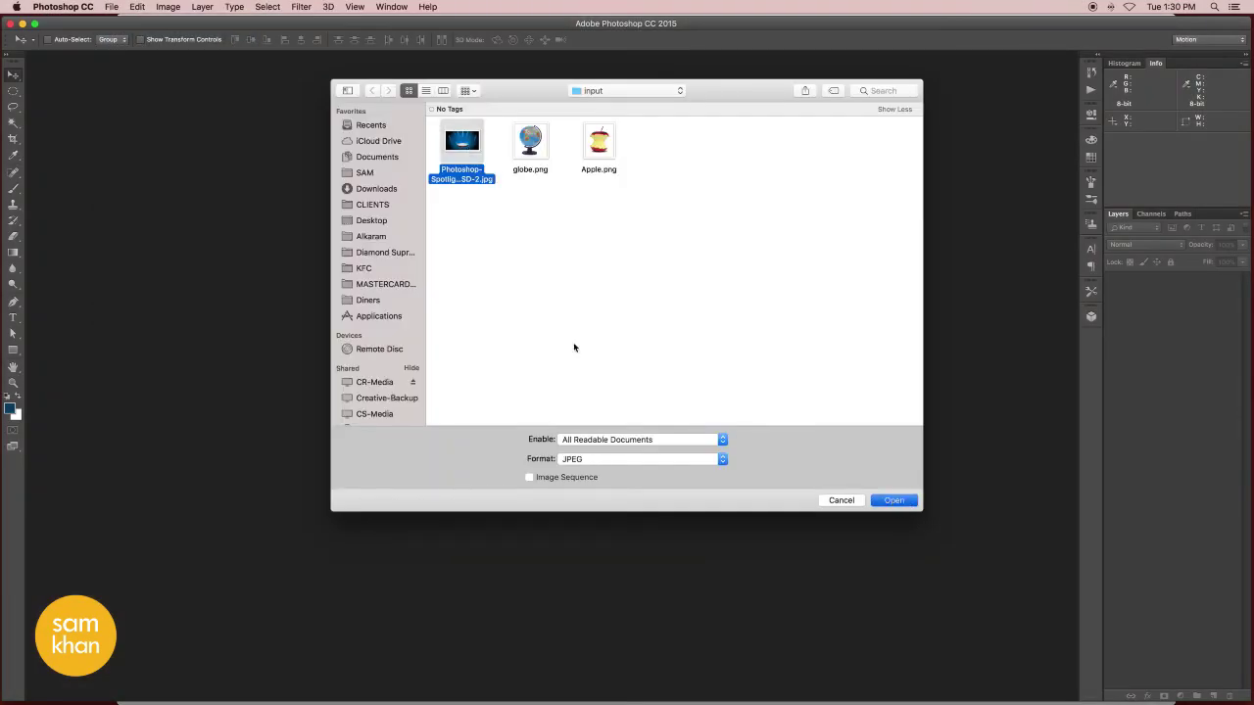
key("Return")
- Place globe.png embedded, enlarged to about 122%, standing on the stage podium
left_click(110, 8)
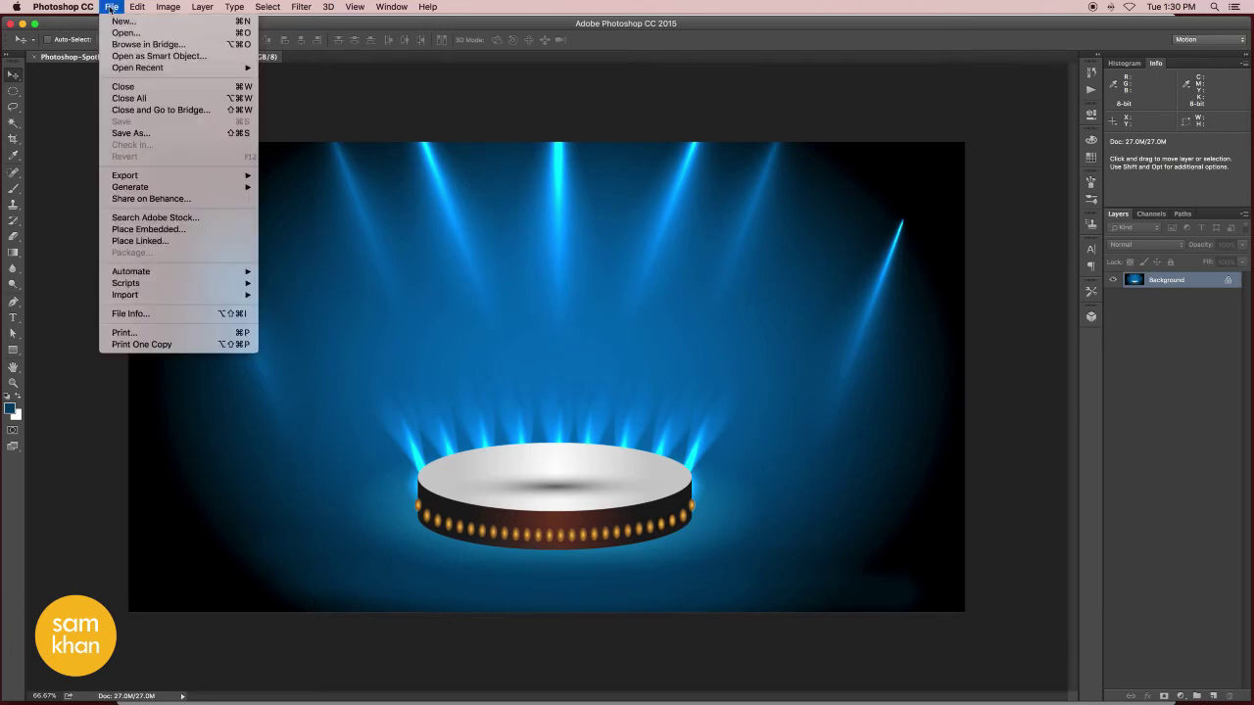
left_click(182, 235)
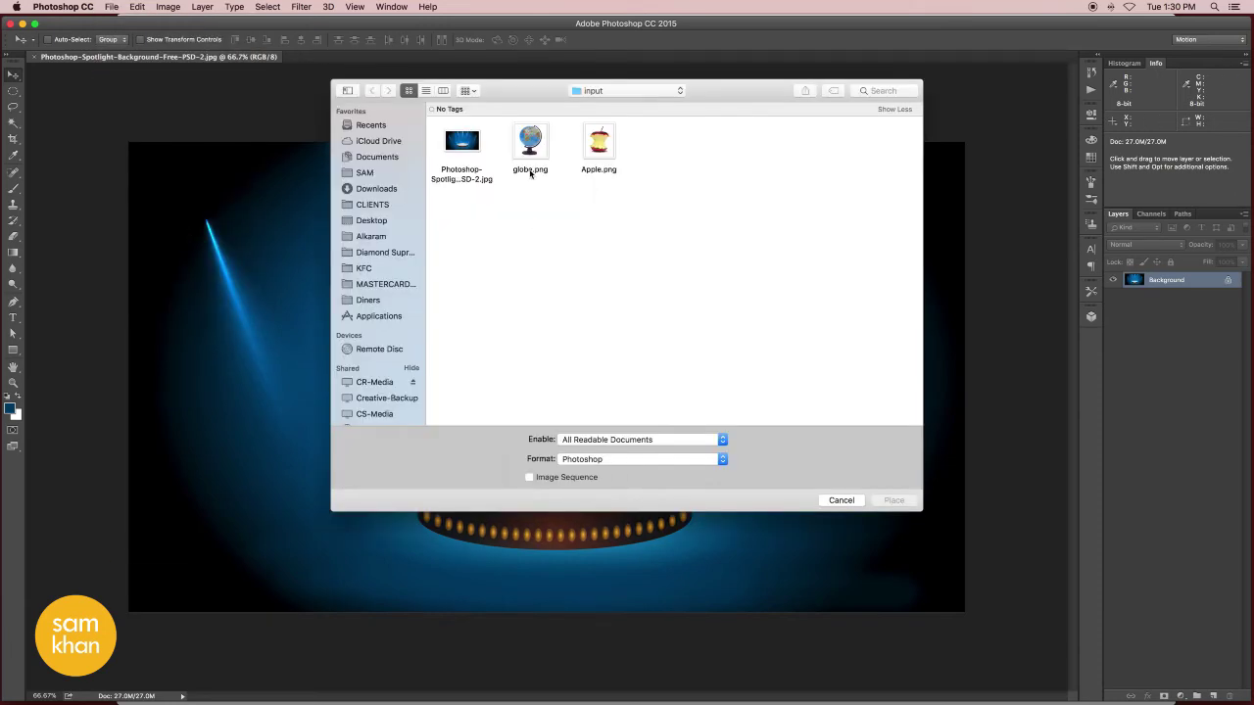
left_click(530, 161)
left_click(892, 500)
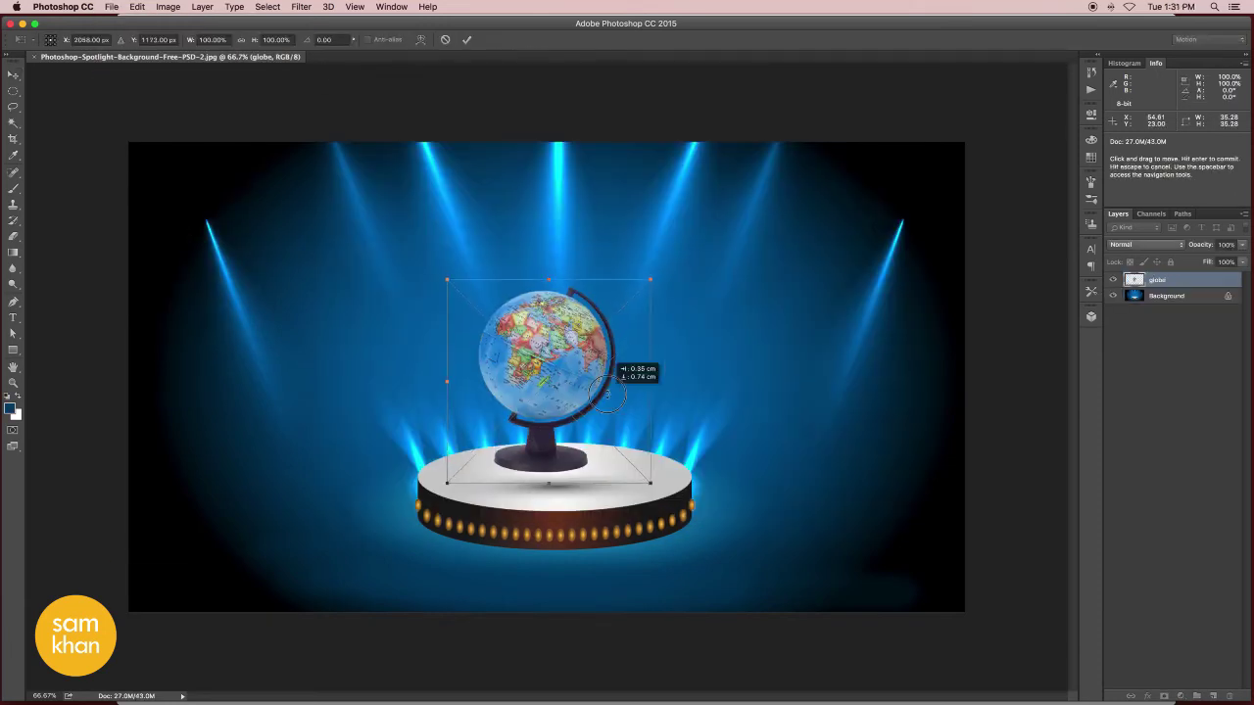
left_click_drag(665, 307, 702, 260)
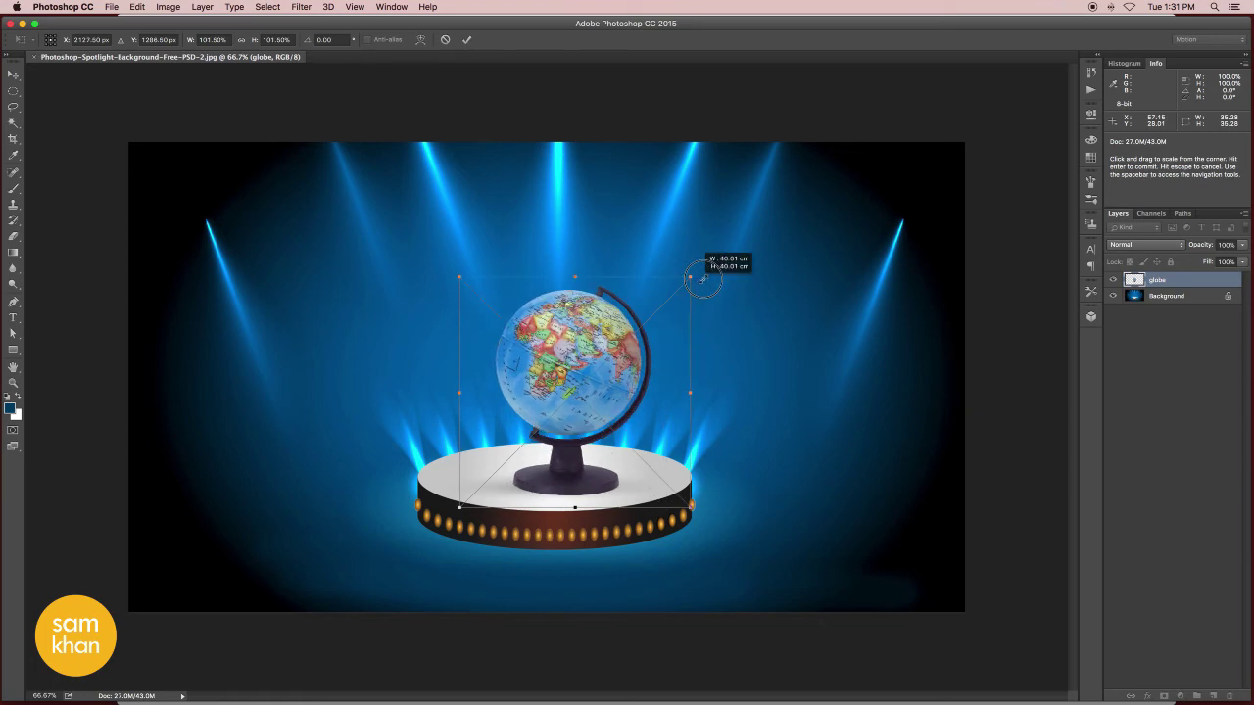
left_click_drag(627, 338, 603, 345)
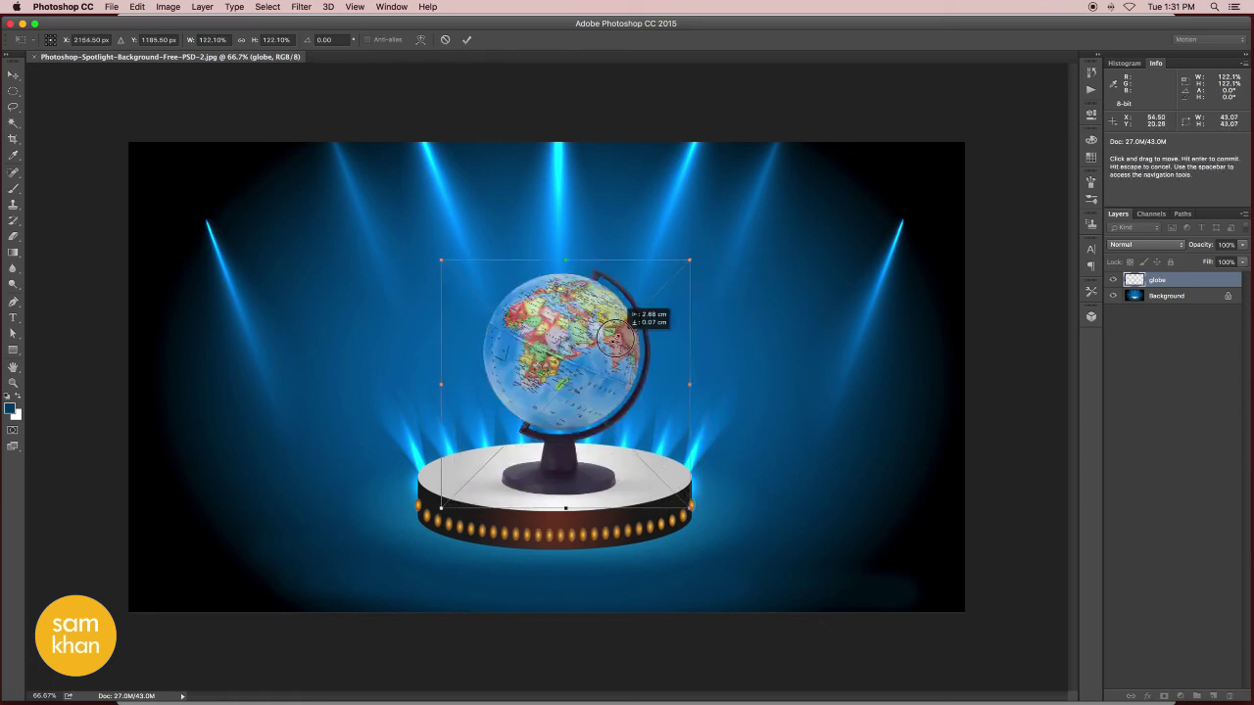
key("Return")
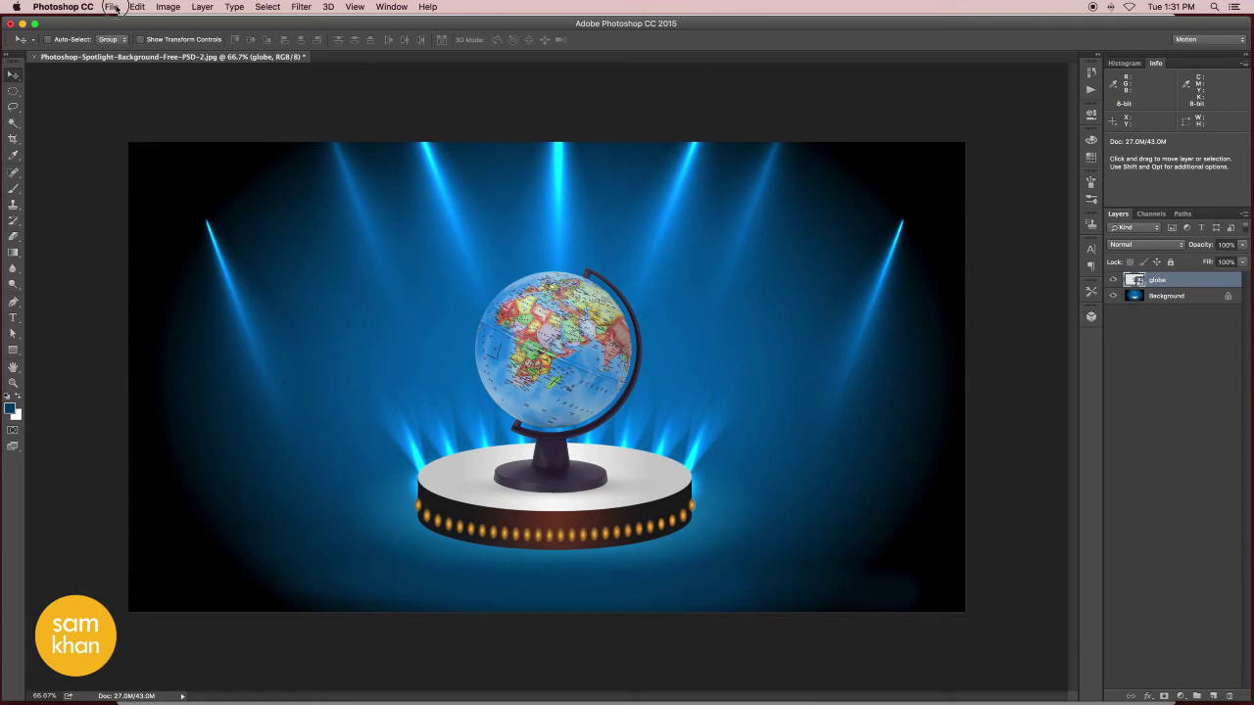
- Place Apple.png embedded and move it up and to the left
left_click(114, 8)
left_click(137, 219)
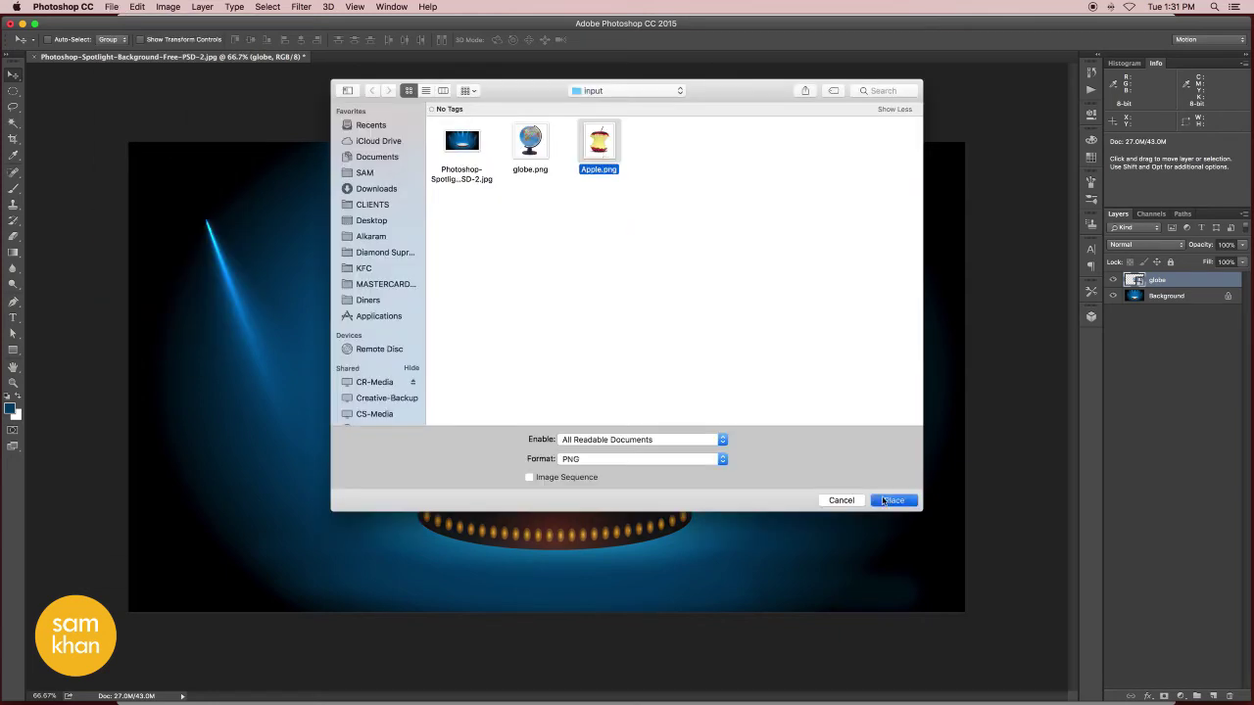
left_click(885, 501)
key("Return")
left_click_drag(590, 327, 526, 264)
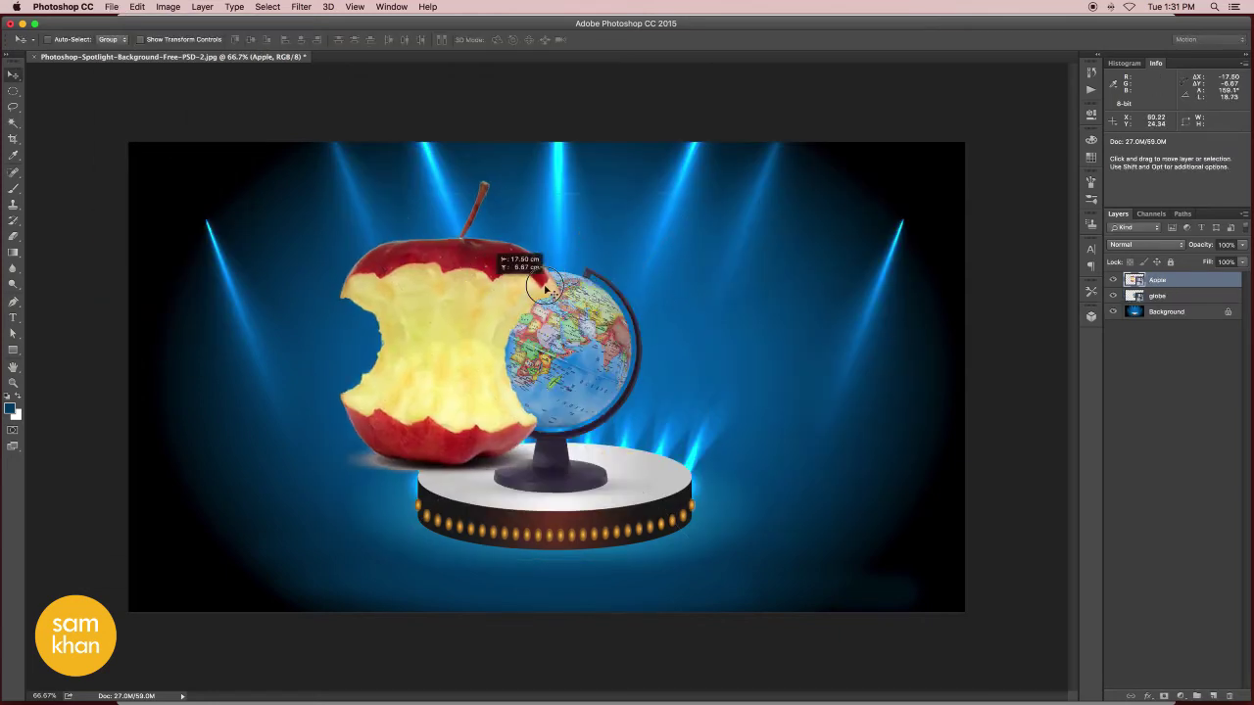
- Shrink the apple around its centre and move it onto the globe
key("ctrl+t")
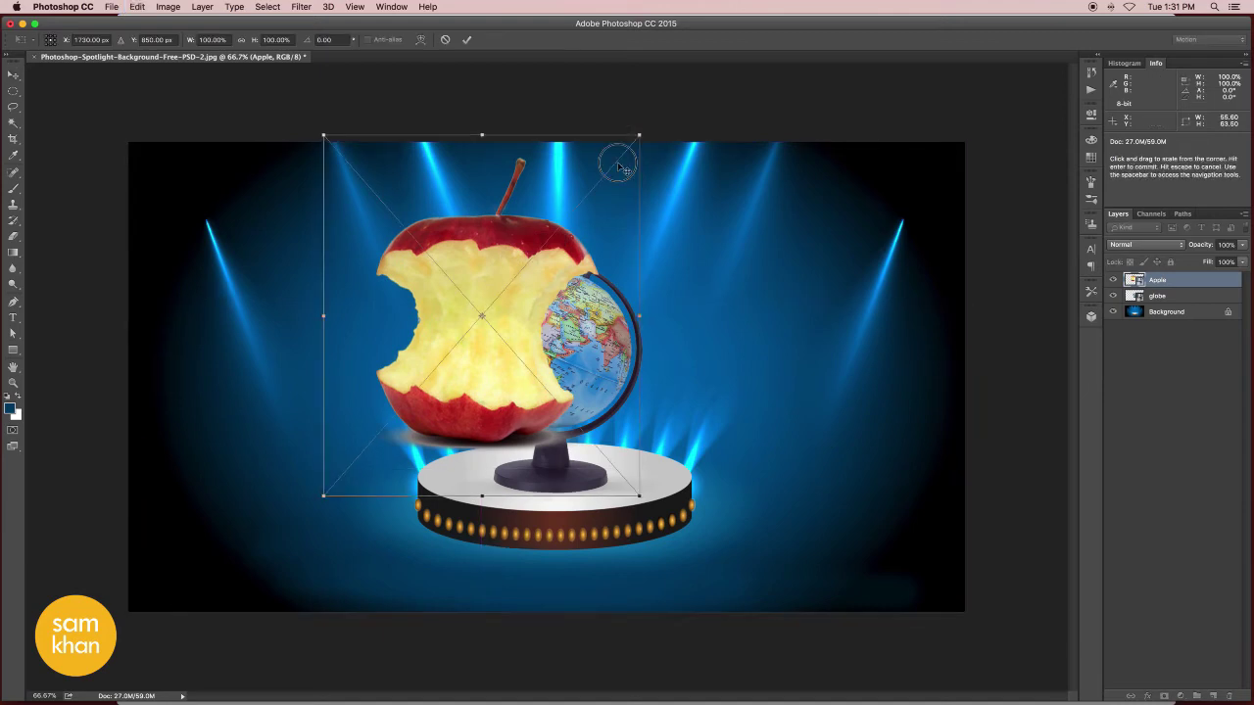
left_click_drag(642, 133, 598, 186)
left_click_drag(569, 296, 637, 298)
scroll(575, 308, "up", 5)
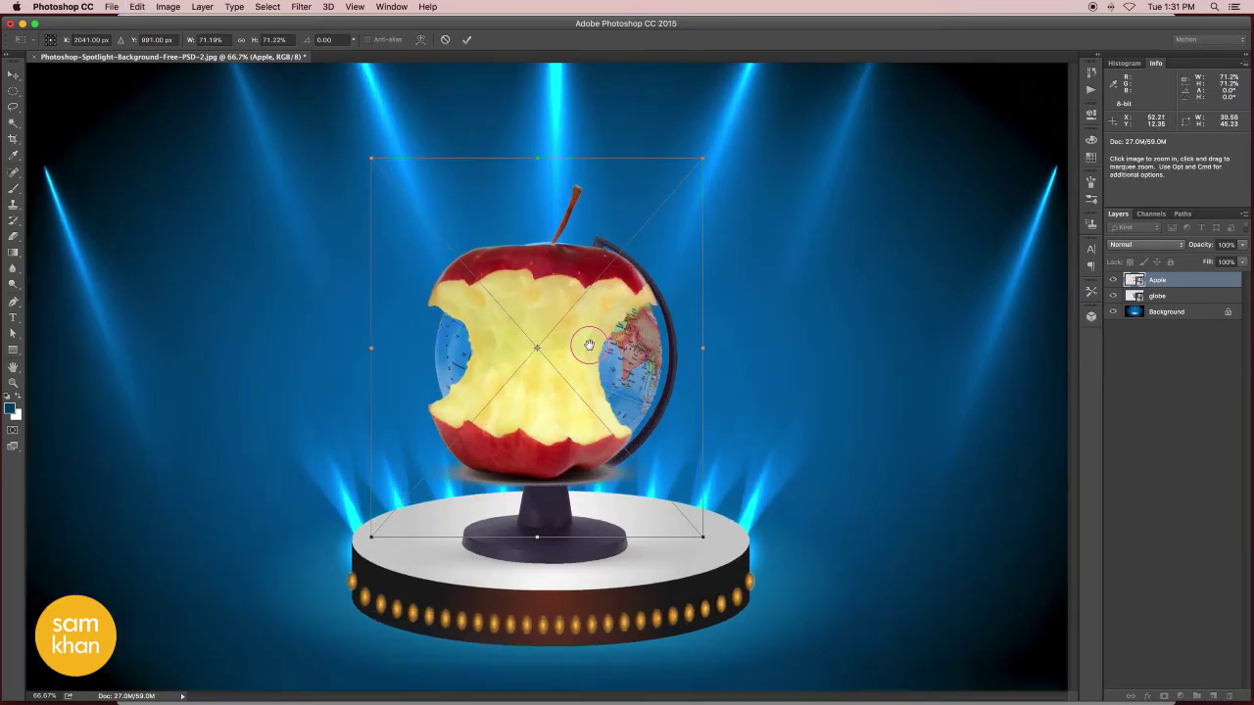
key("Return")
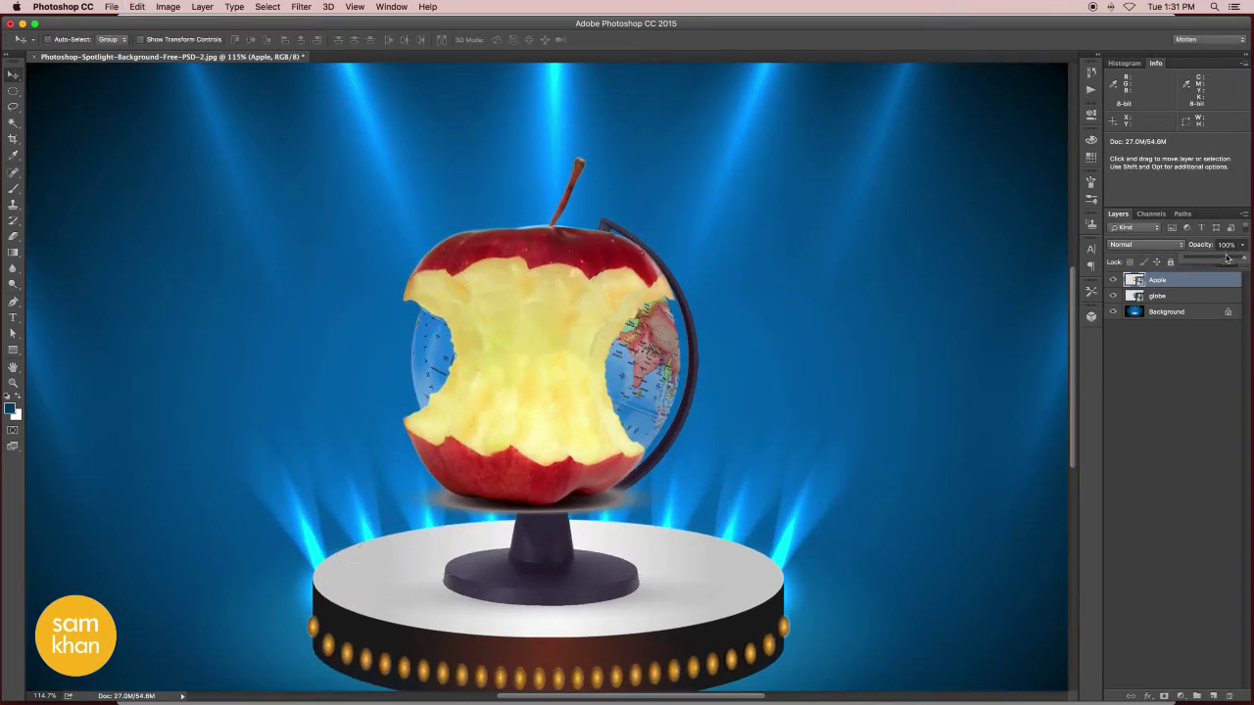
- Lower the Apple layer's opacity to 48% and line it up with the globe
left_click_drag(1226, 258, 1203, 258)
scroll(534, 349, "up", 3)
left_click_drag(495, 331, 534, 350)
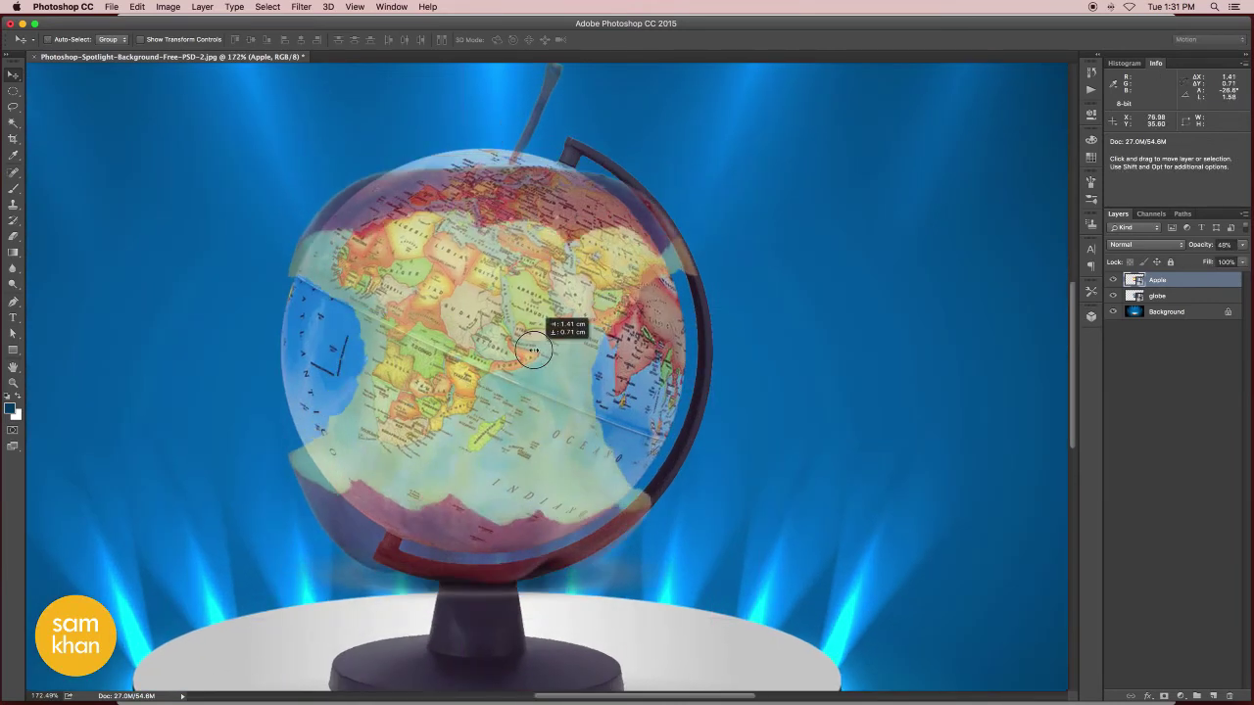
- Rotate the apple about 12° and scale it to about 66% to fit the globe
key("ctrl+t")
mouse_move(833, 330)
left_mouse_down()
mouse_move(813, 362)
mouse_move(831, 347)
left_mouse_up()
scroll(666, 421, "down", 2)
left_click_drag(227, 595, 256, 570)
left_click_drag(569, 534, 564, 530)
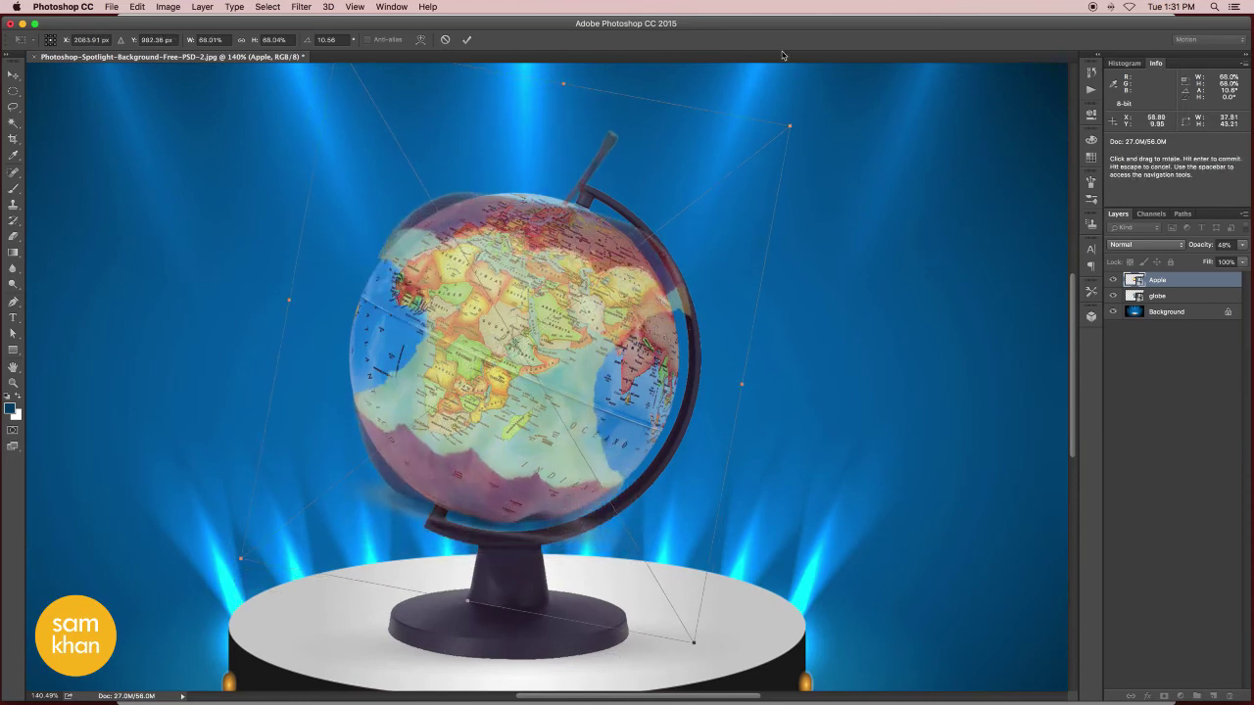
left_click_drag(790, 123, 774, 138)
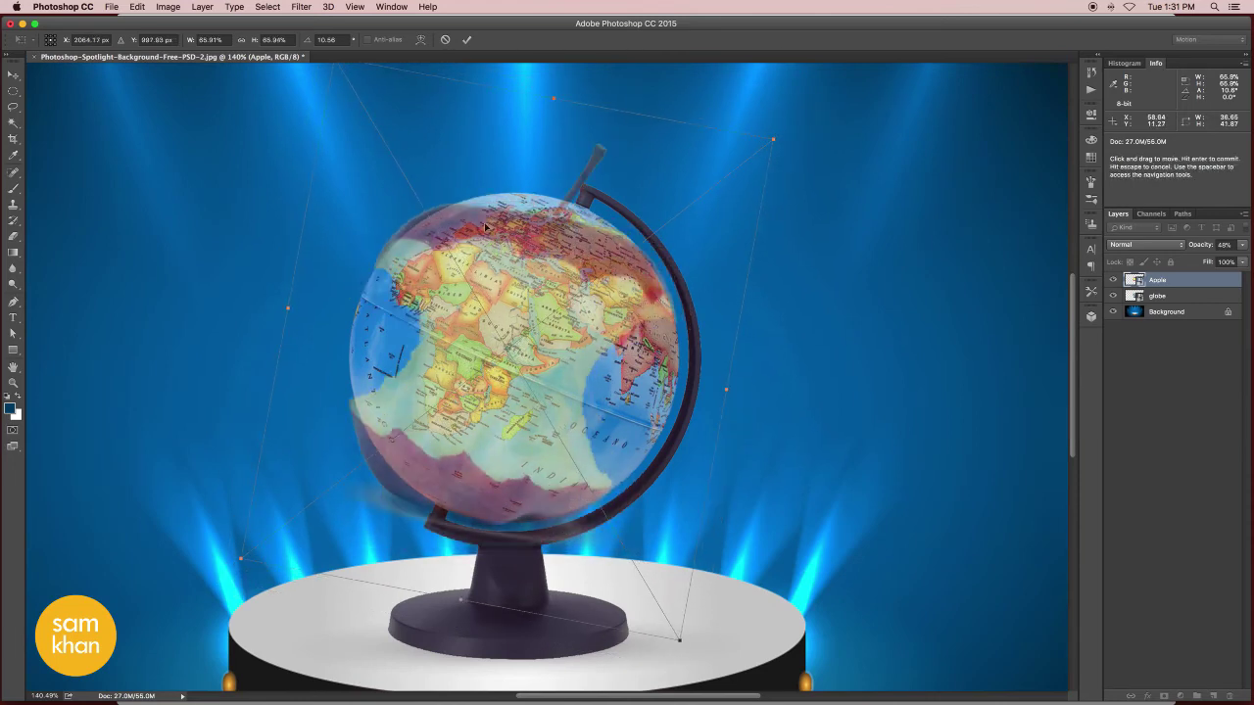
left_click_drag(682, 642, 675, 648)
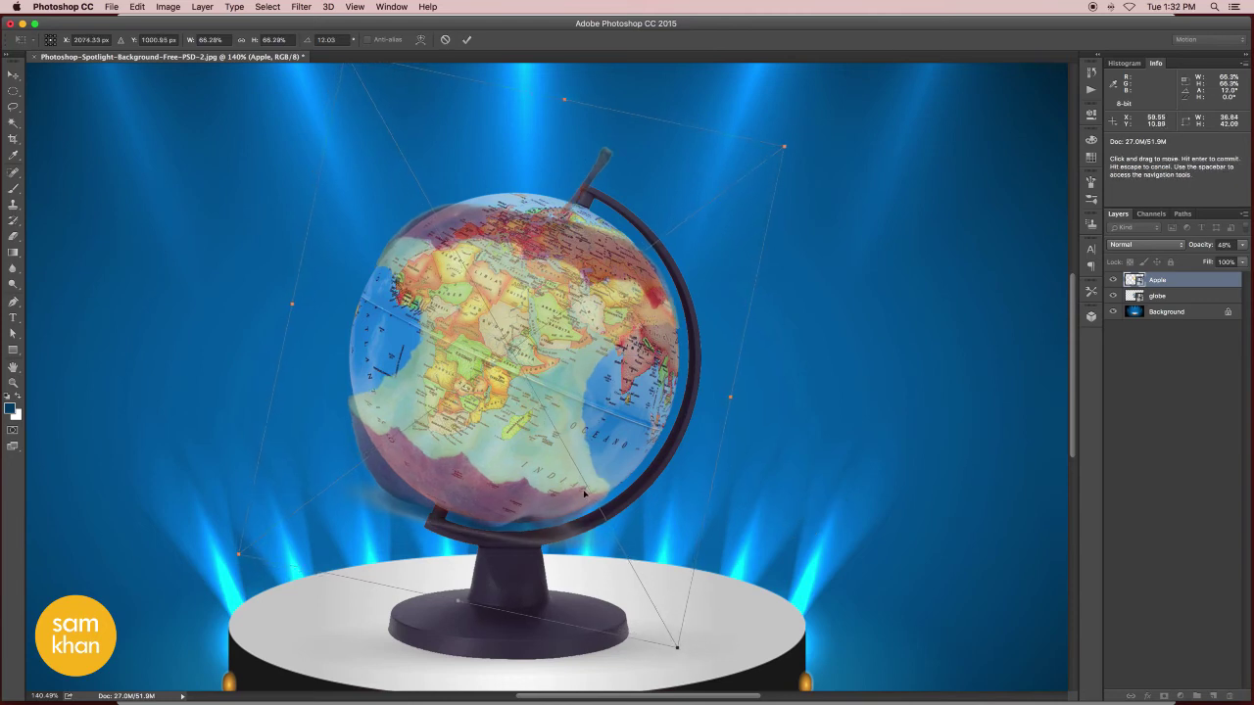
key("Return")
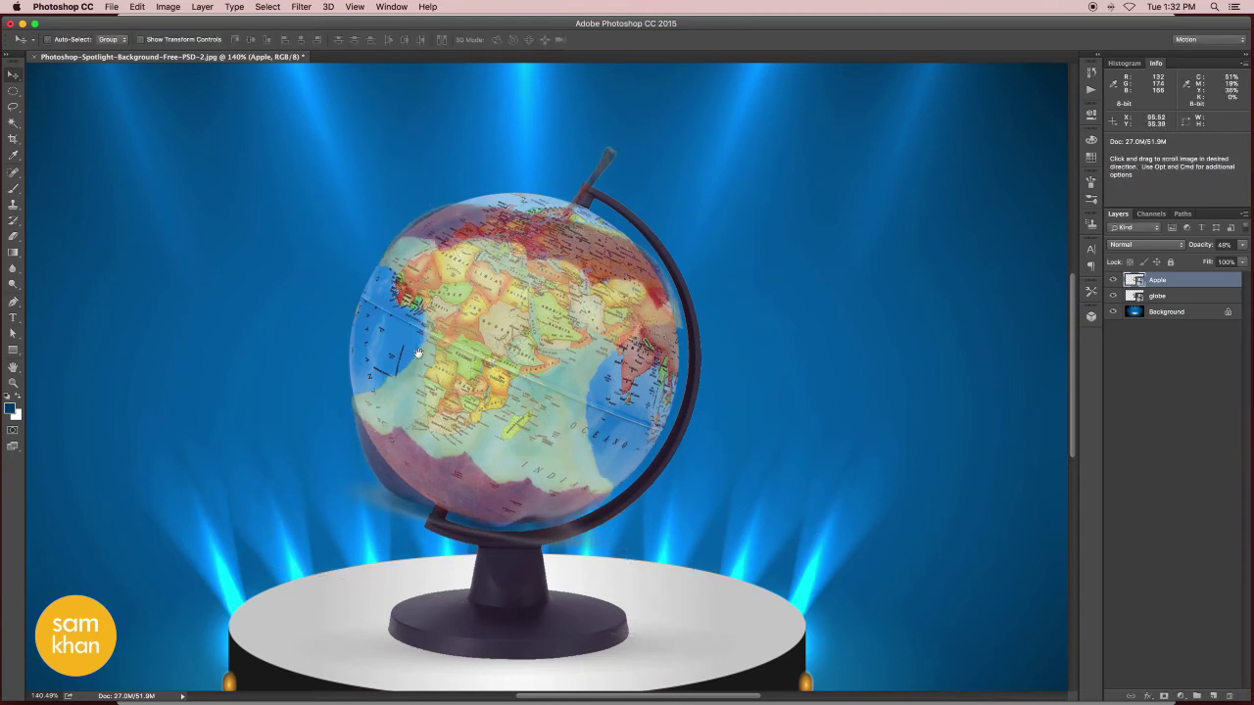
- Add a layer mask to the globe layer
scroll(561, 341, "up", 5)
left_click(1156, 296)
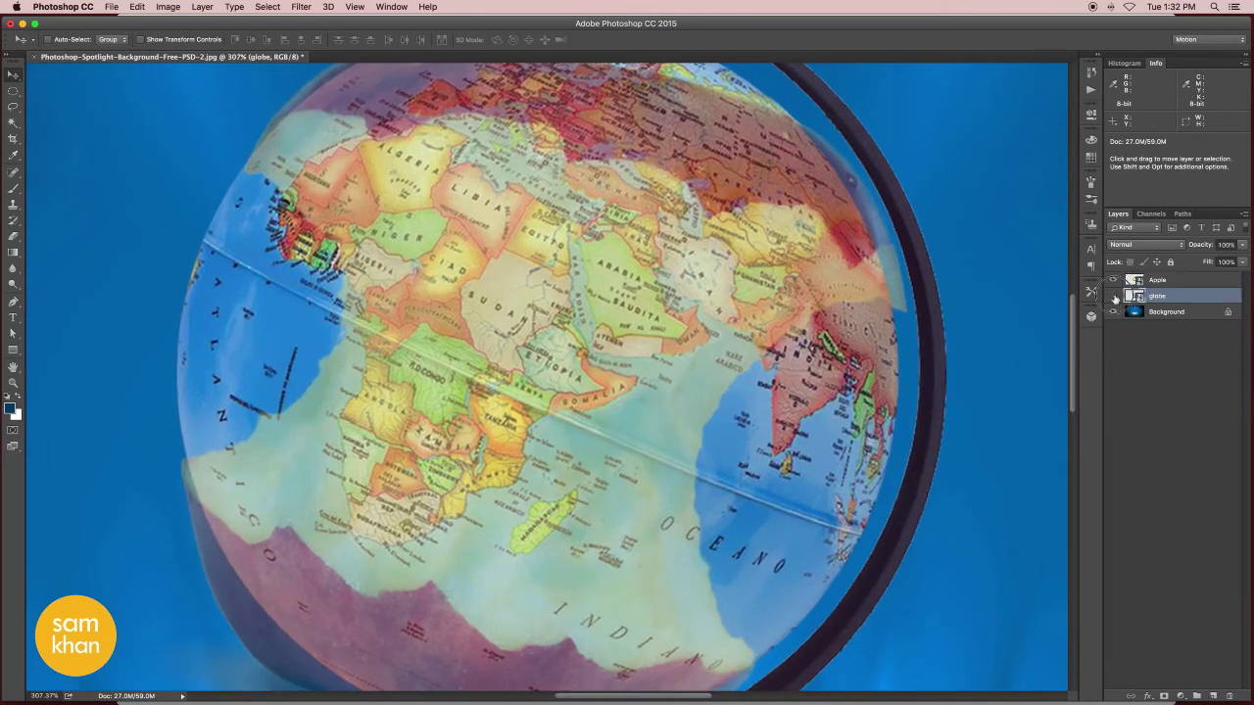
left_click(1164, 696)
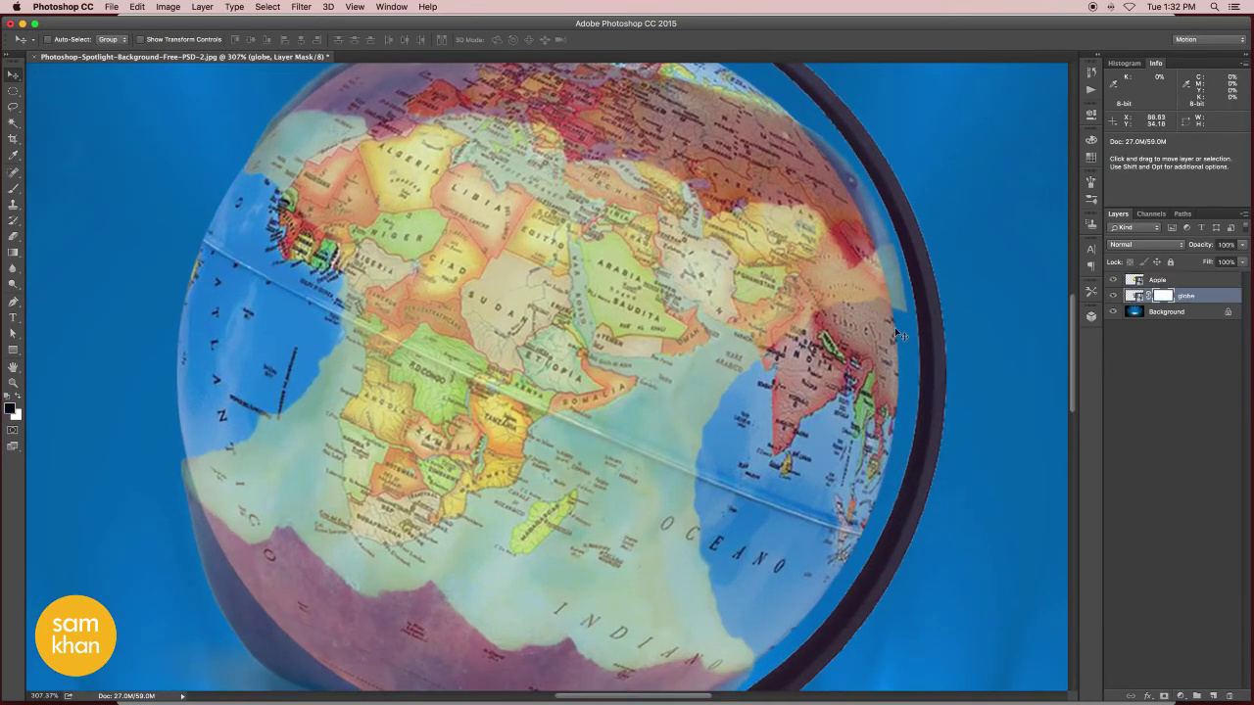
- Trace the apple's bitten edge with a Pen path and hide that globe area in the mask
key("p")
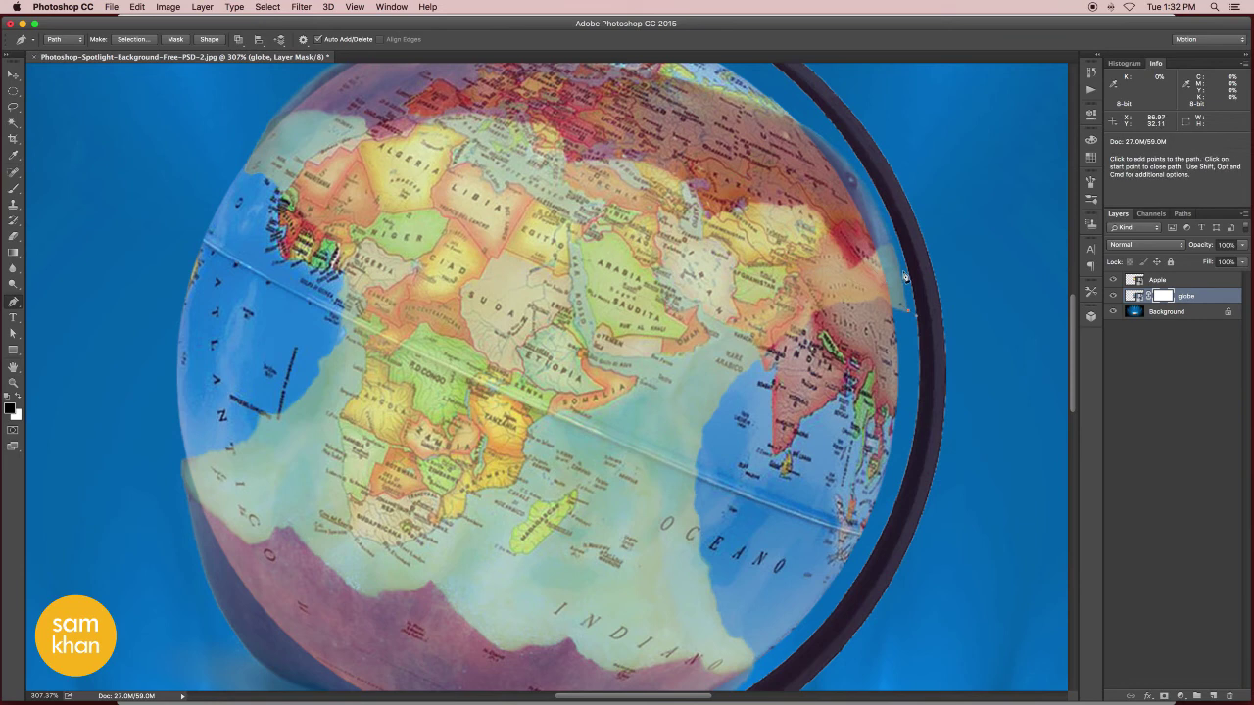
left_click(168, 210)
left_click(165, 270)
left_click(143, 329)
left_click(143, 354)
left_click(143, 380)
scroll(232, 527, "down", 5)
scroll(233, 527, "right", 5)
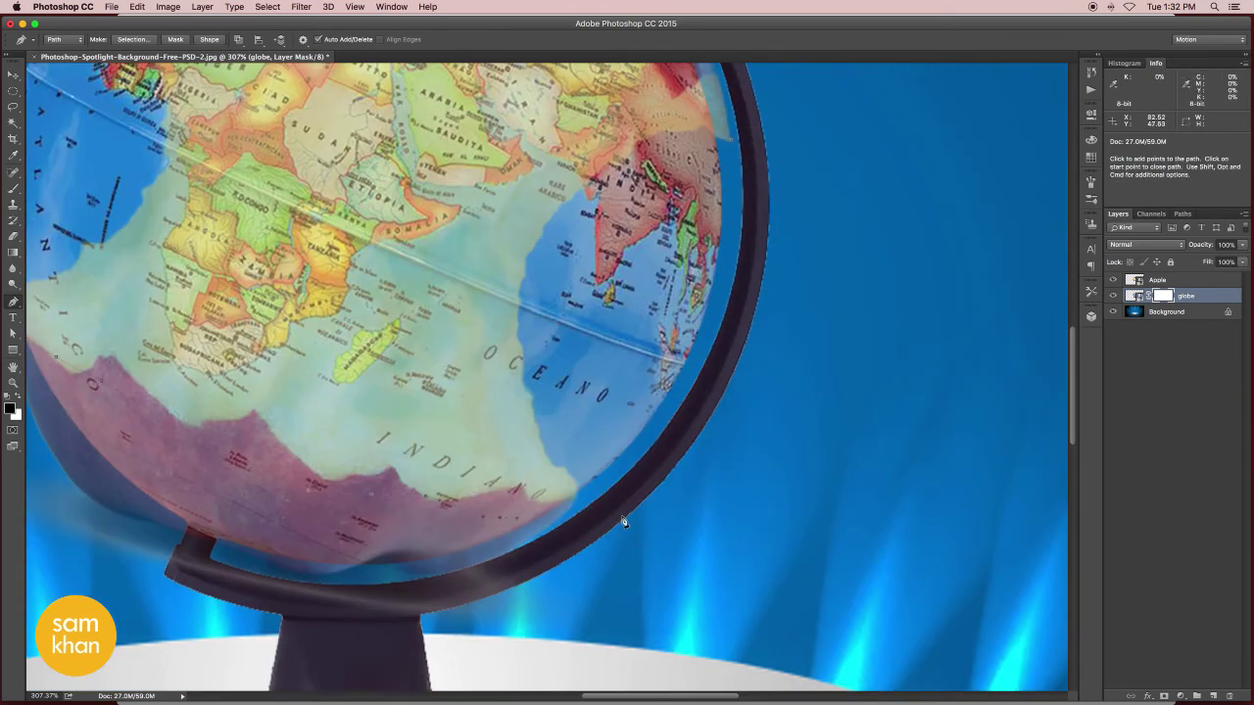
left_click(768, 188)
key("alt+BackSpace")
key("ctrl+d")
- Return to the Move tool and select the Apple layer
key("v")
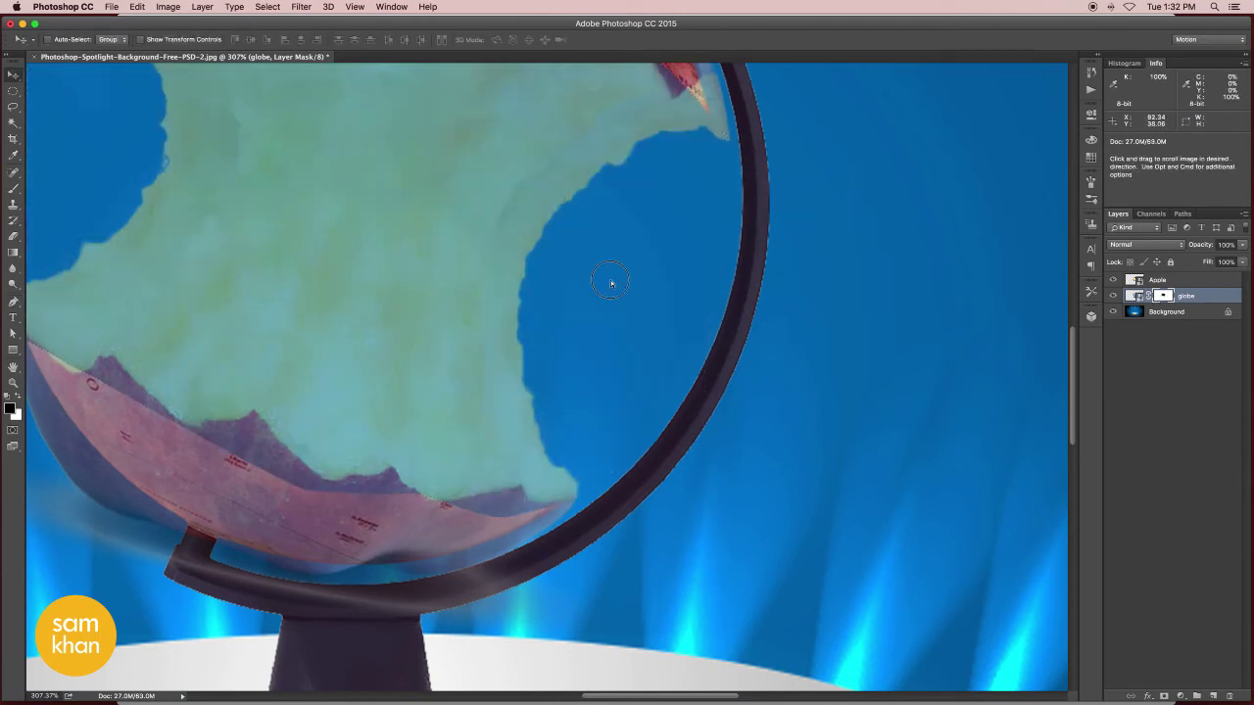
scroll(693, 489, "up", 5)
left_click(1112, 280)
left_click(1113, 280)
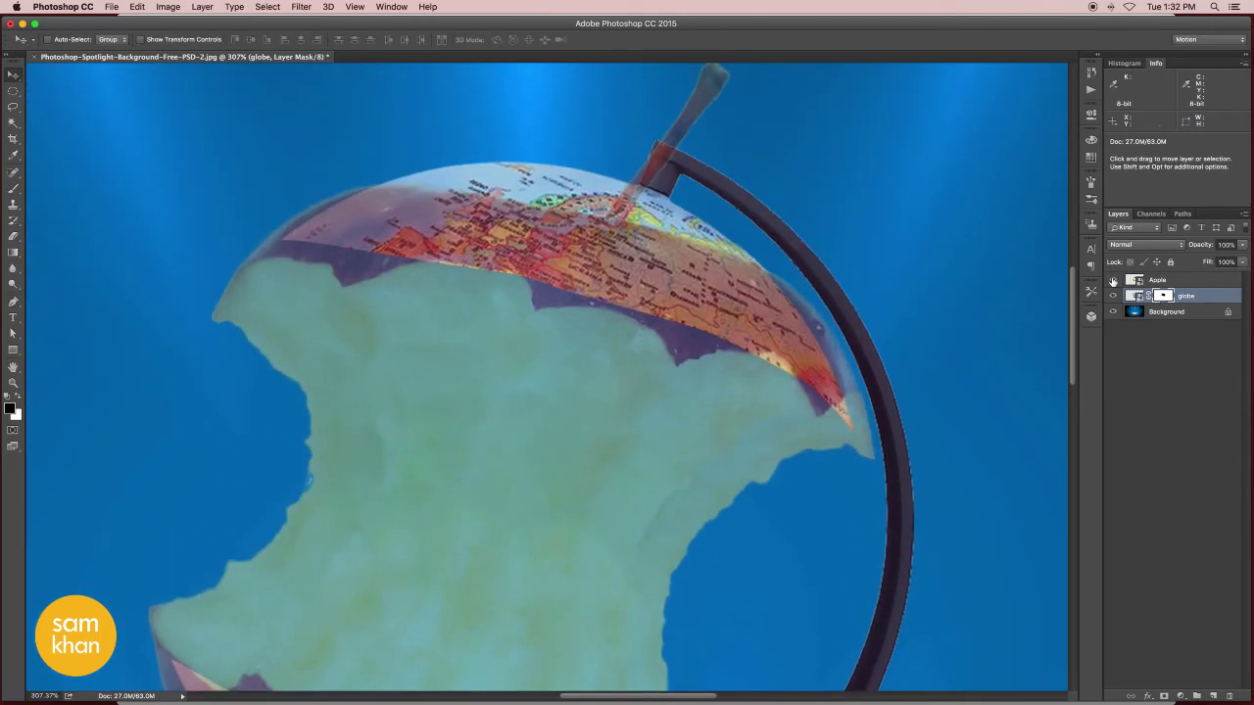
- Restore the Apple layer to full opacity and set up a much smaller brush
scroll(300, 271, "up", 2)
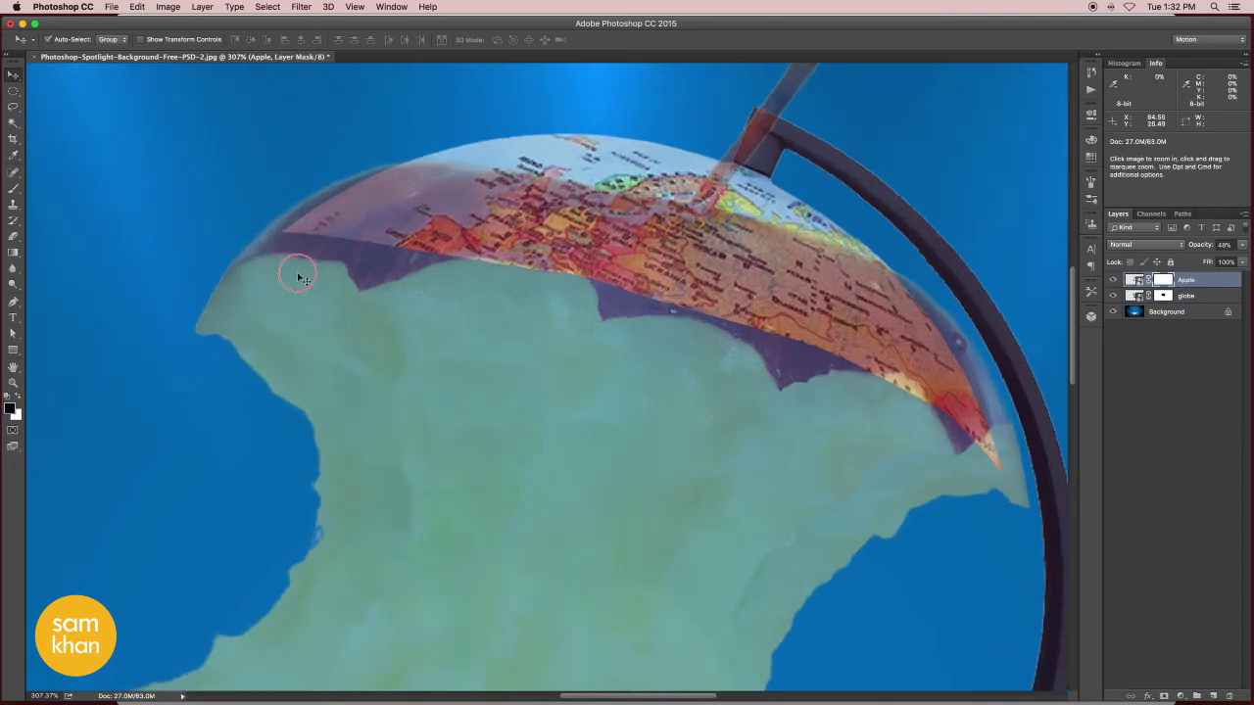
left_click_drag(1231, 257, 1246, 258)
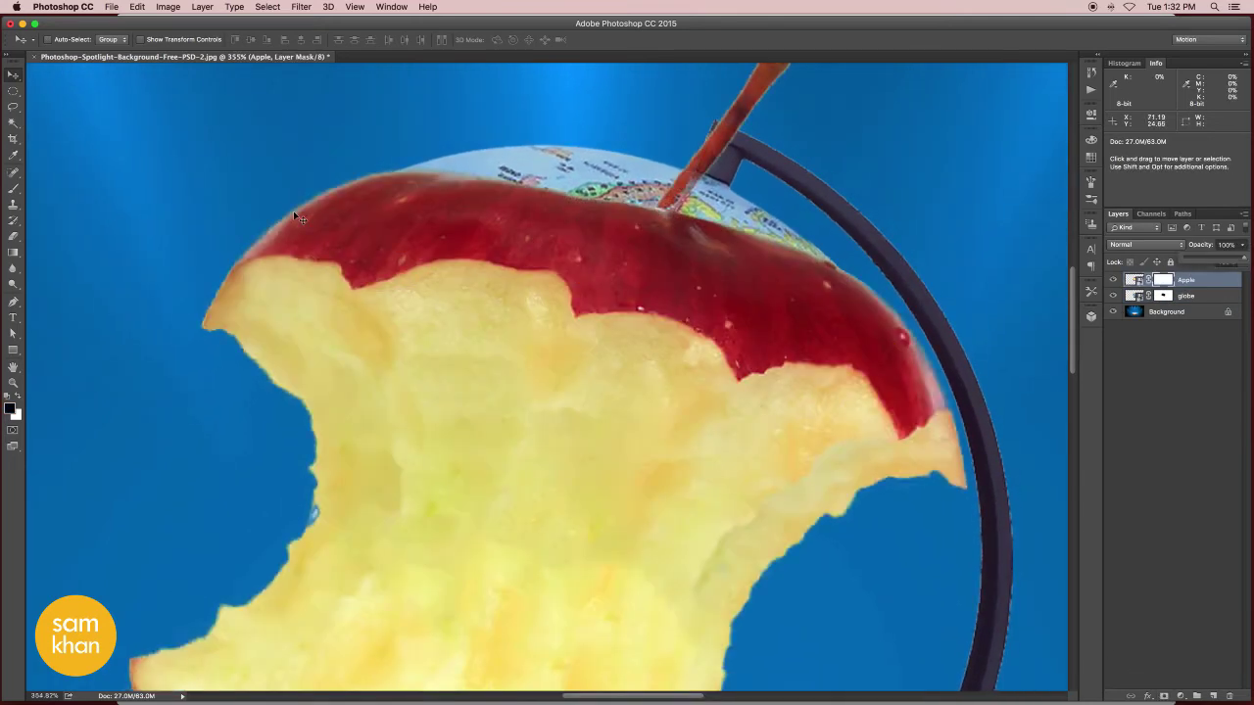
left_click(16, 193)
mouse_move(614, 212)
left_mouse_down()
mouse_move(363, 215)
mouse_move(529, 196)
mouse_move(451, 196)
left_mouse_up()
scroll(284, 201, "up", 3)
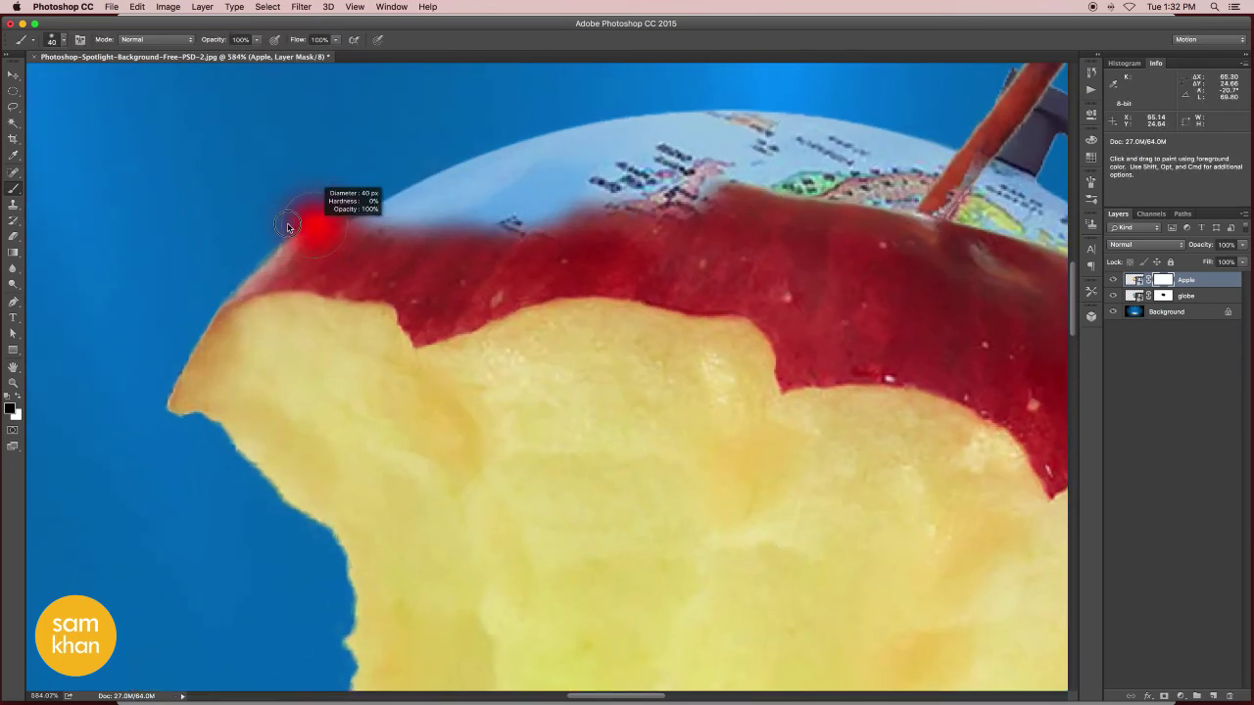
key("v")
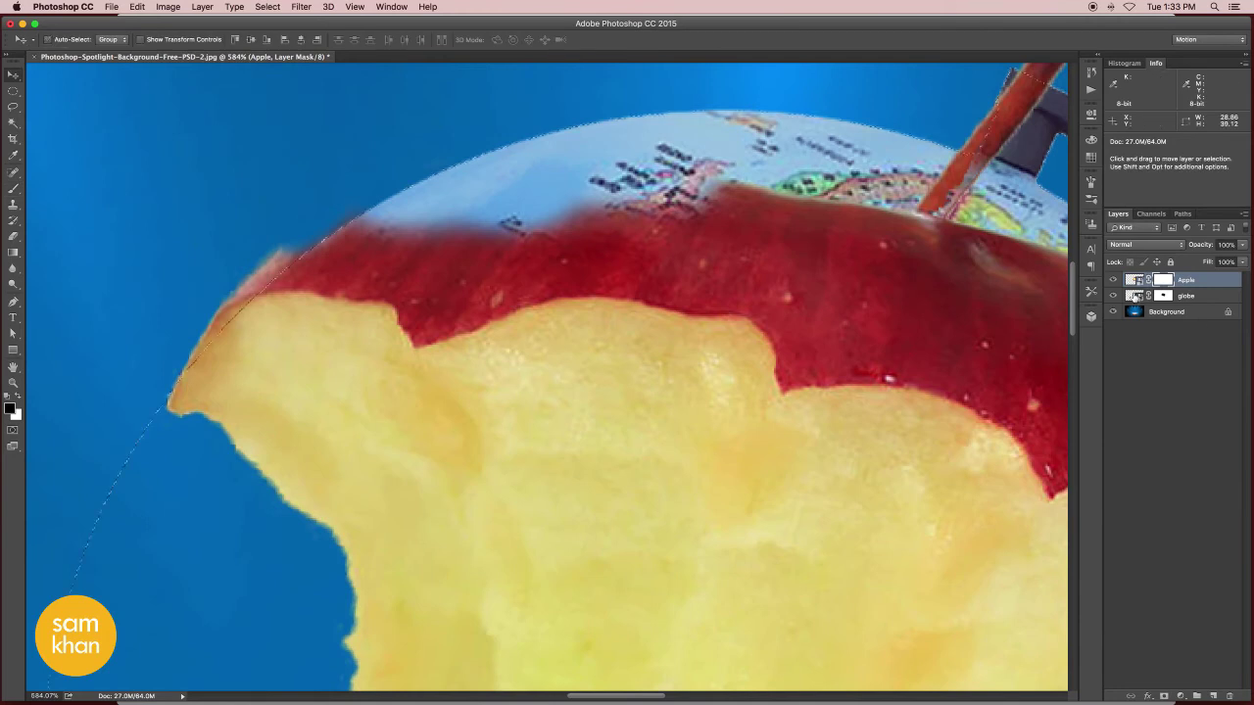
key("b")
- Mask out the red and pink fringe on the apple's upper-left edge and beside the globe ring
left_click_drag(323, 235, 245, 318)
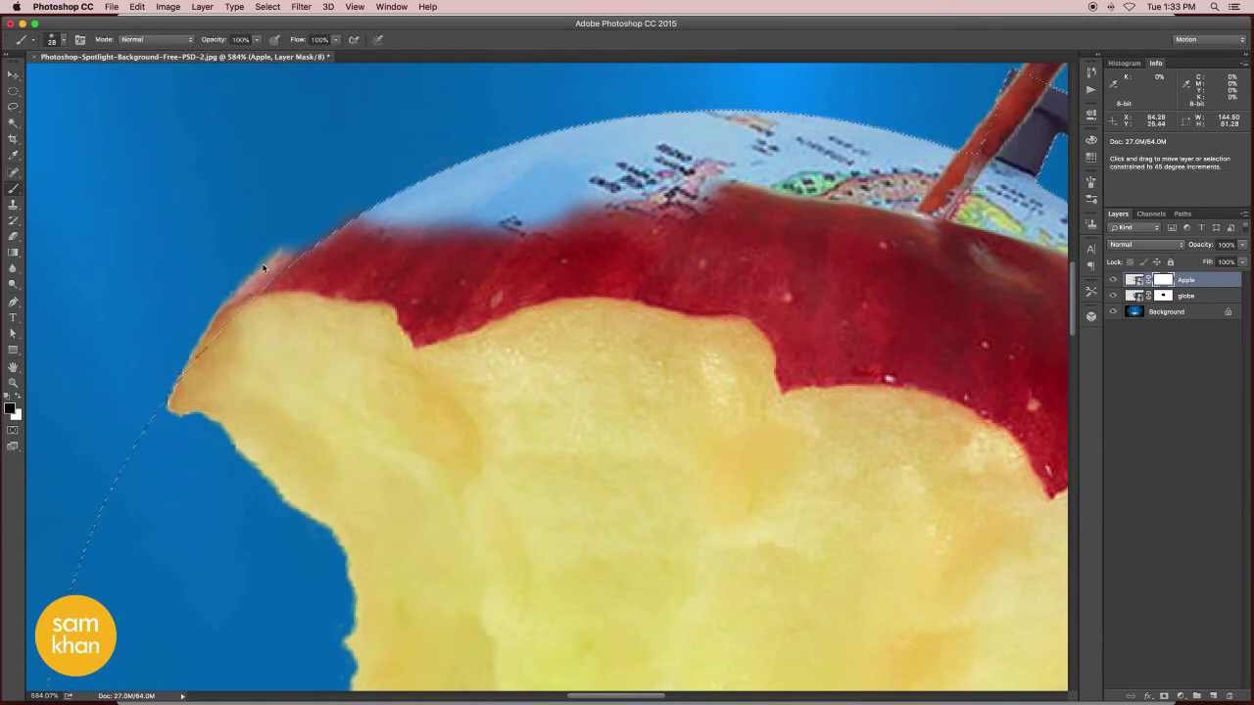
scroll(284, 249, "right", 10)
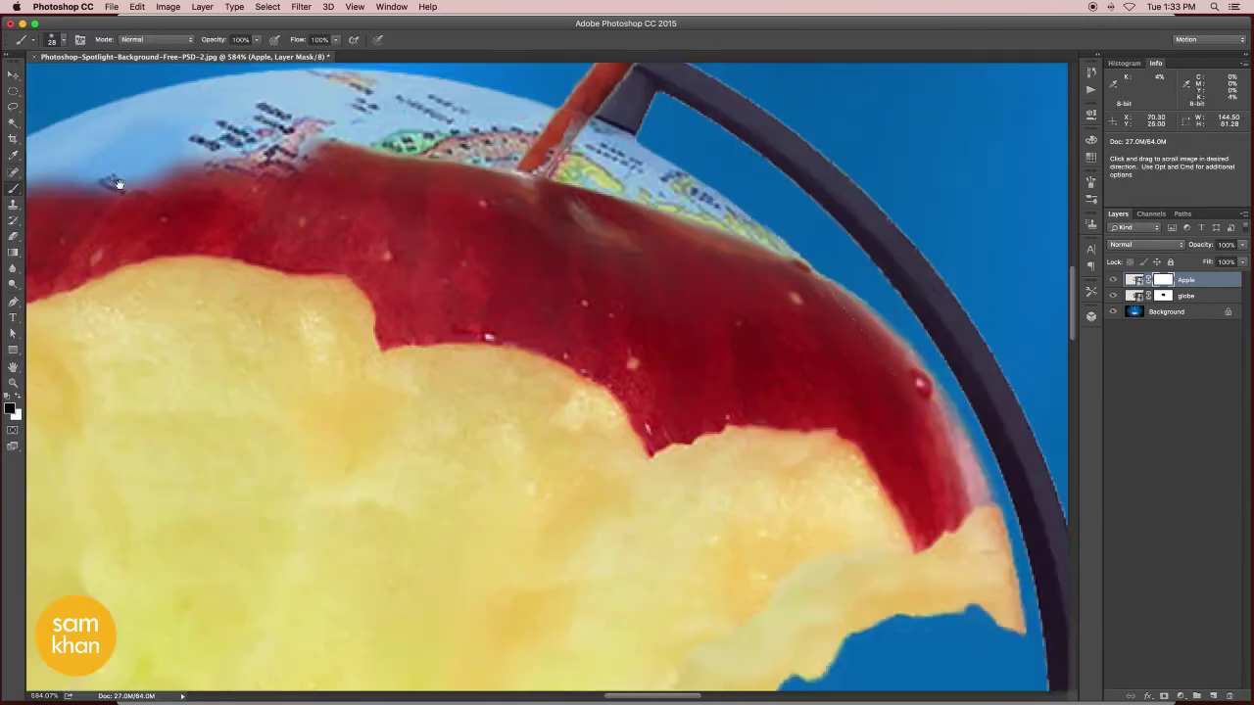
scroll(294, 245, "right", 10)
left_click_drag(364, 282, 421, 490)
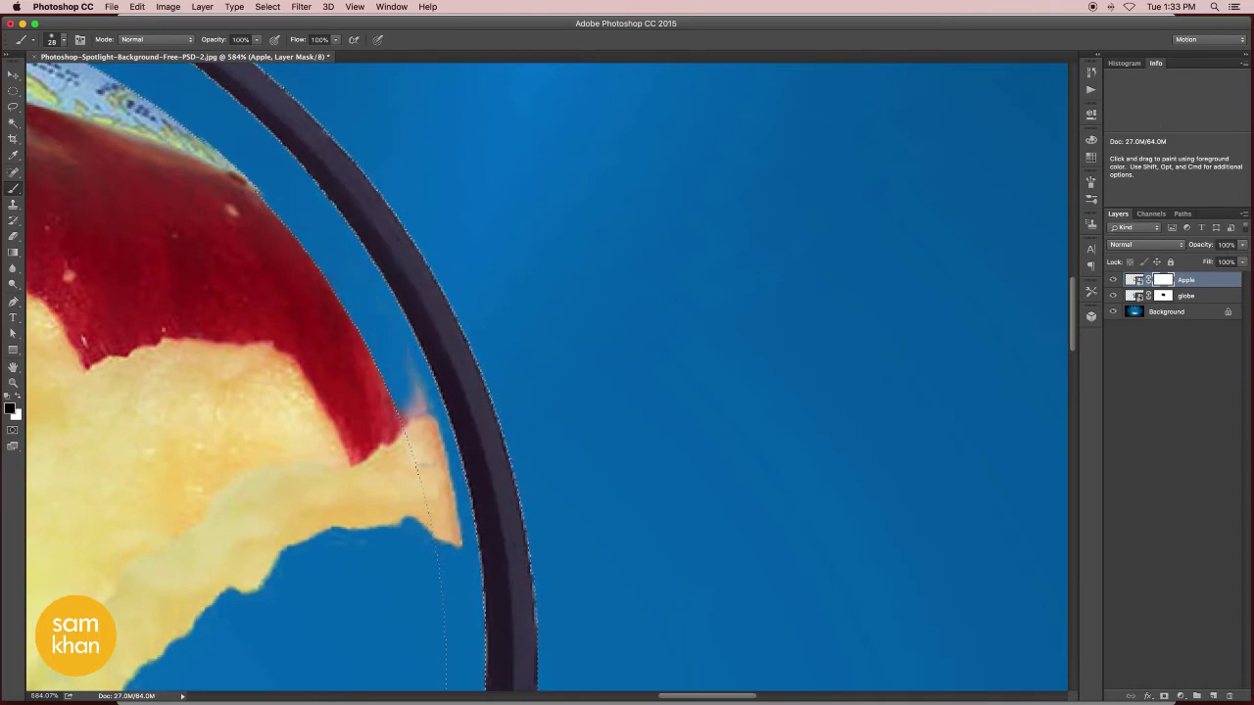
scroll(574, 258, "down", 3)
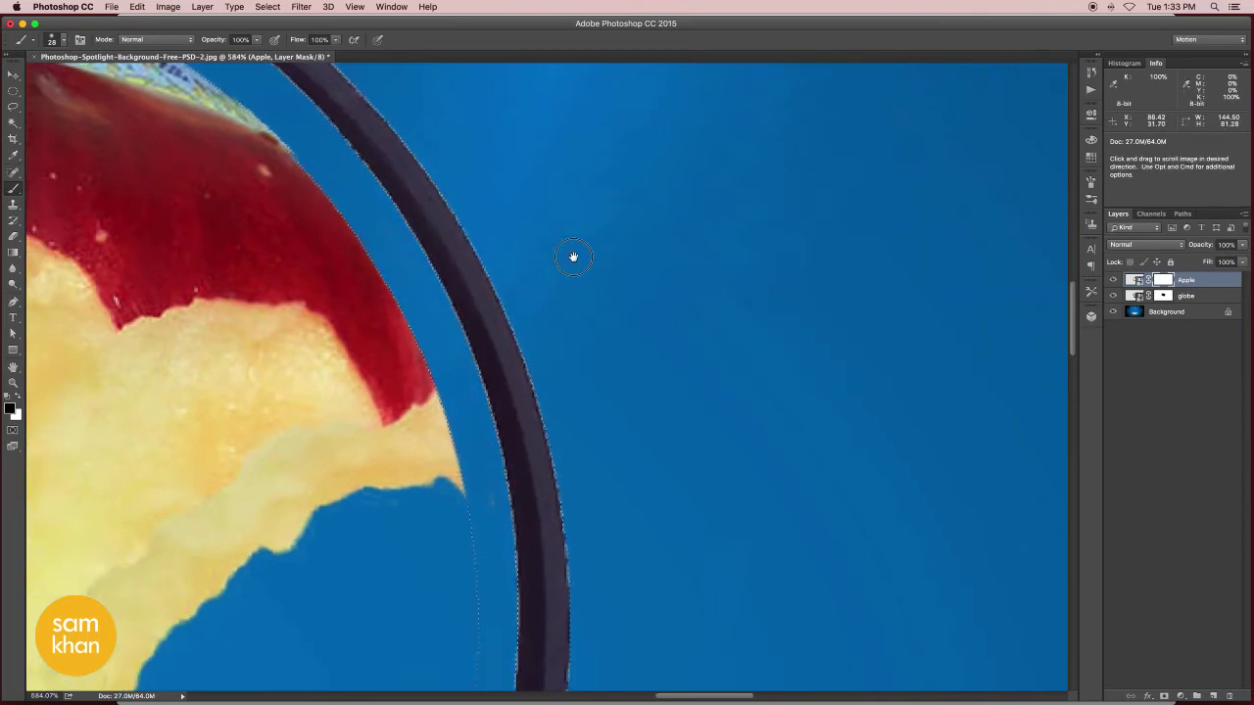
scroll(554, 352, "down", 5)
scroll(636, 392, "down", 5)
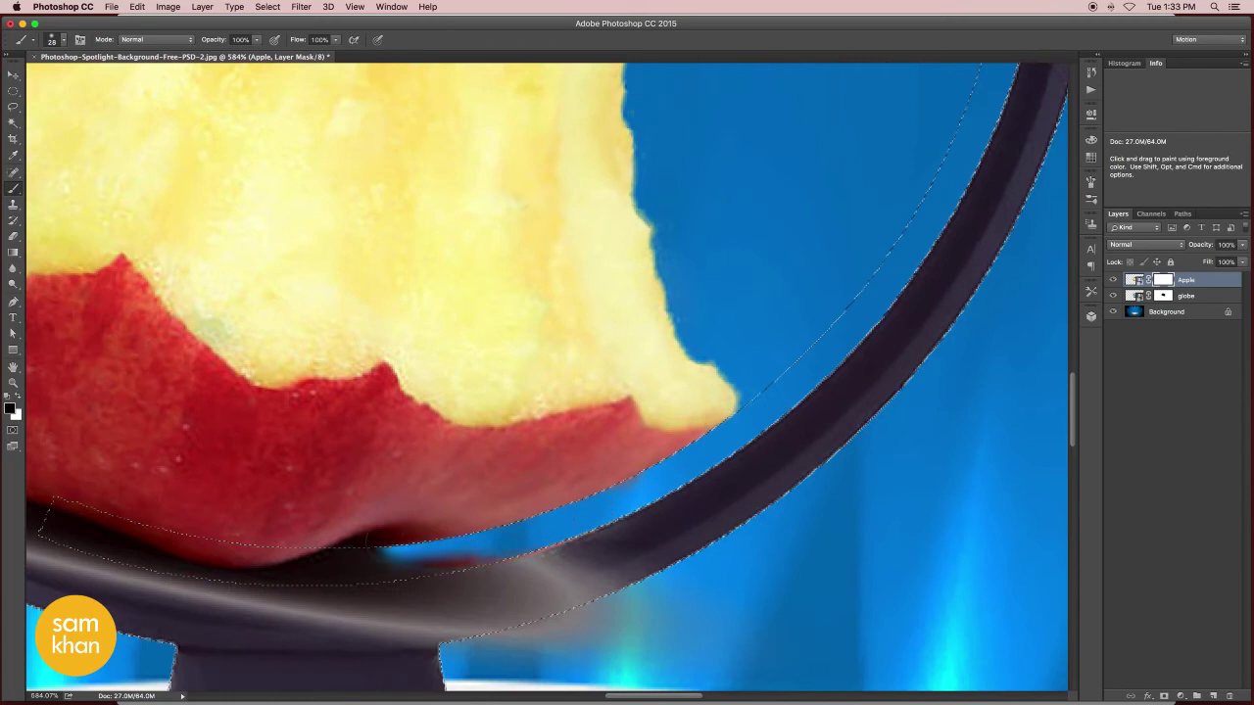
left_click_drag(402, 558, 176, 561)
- Mask more red edge to reveal the blue and dark globe ring under the apple
scroll(627, 461, "left", 5)
scroll(627, 461, "down", 2)
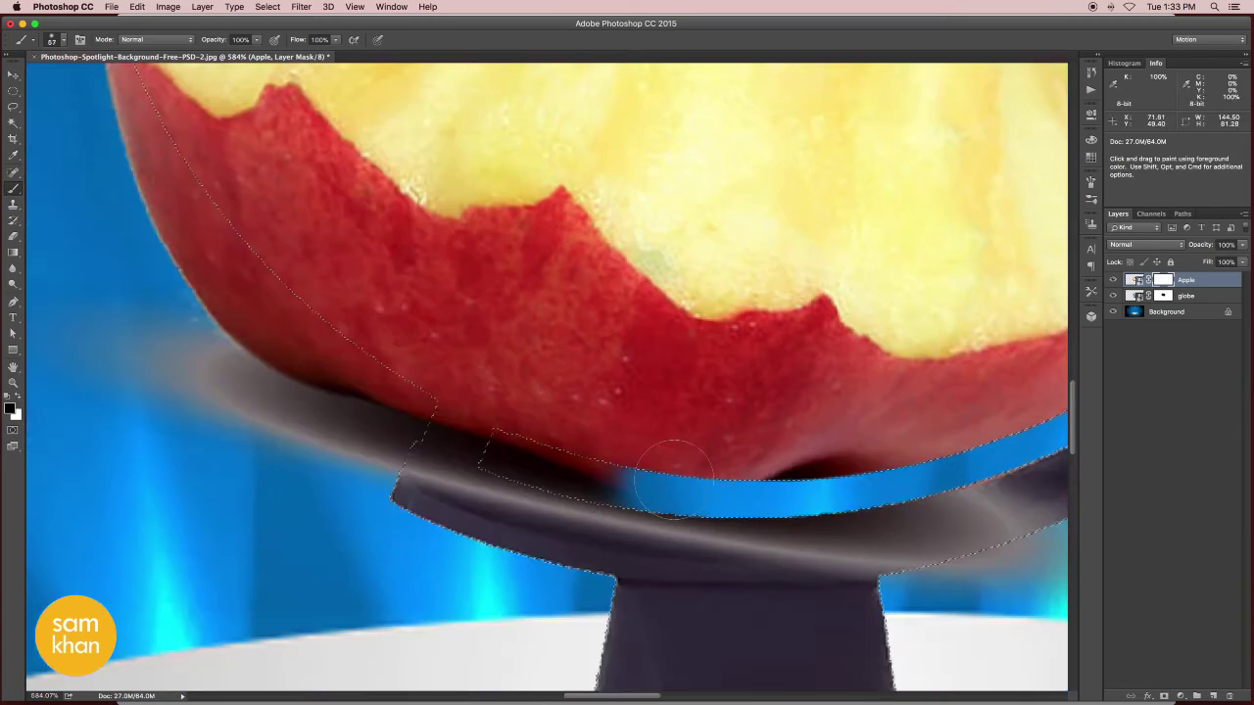
left_click_drag(627, 461, 294, 333)
scroll(491, 397, "left", 4)
scroll(491, 396, "up", 2)
left_click_drag(490, 396, 378, 336)
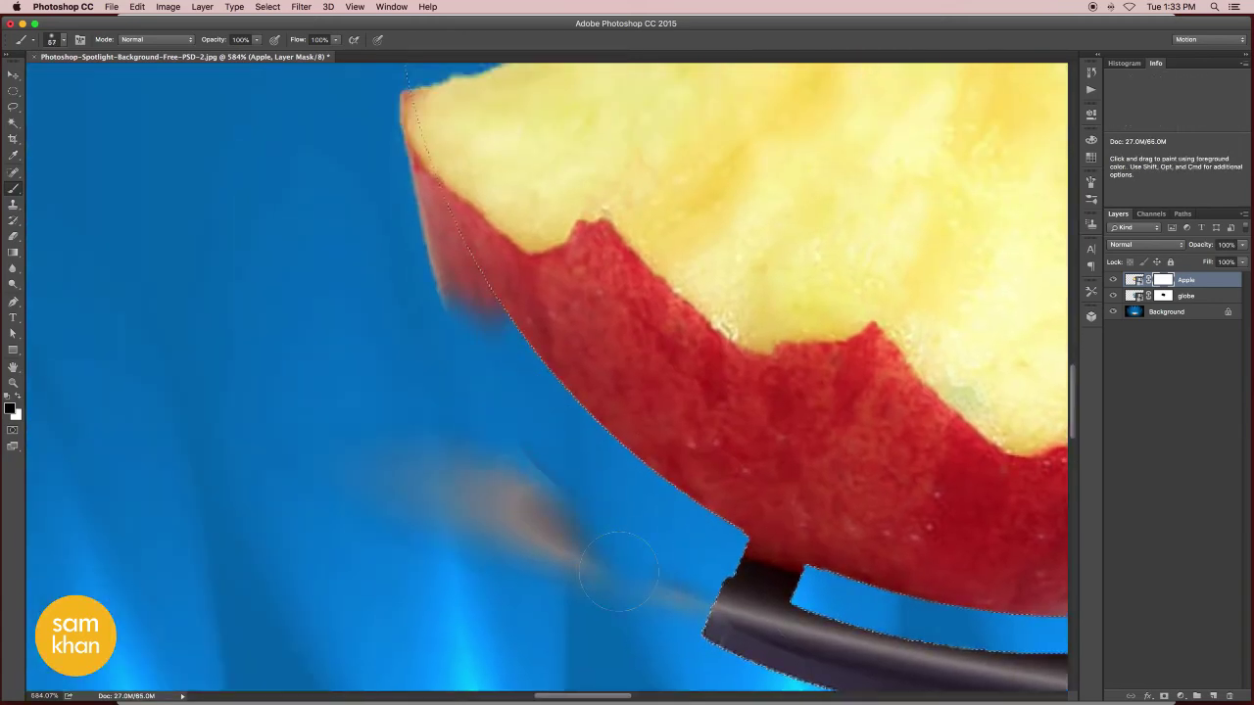
scroll(379, 336, "up", 4)
scroll(546, 576, "down", 5)
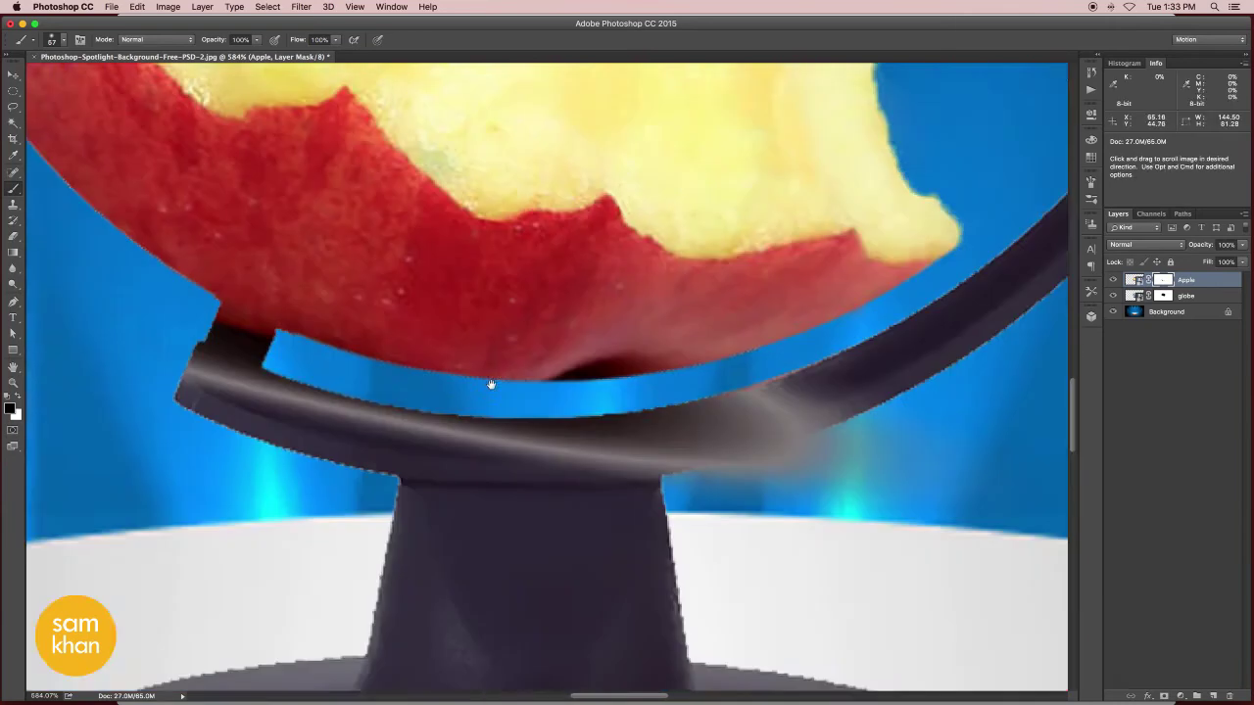
scroll(685, 391, "right", 3)
left_click_drag(563, 391, 186, 294)
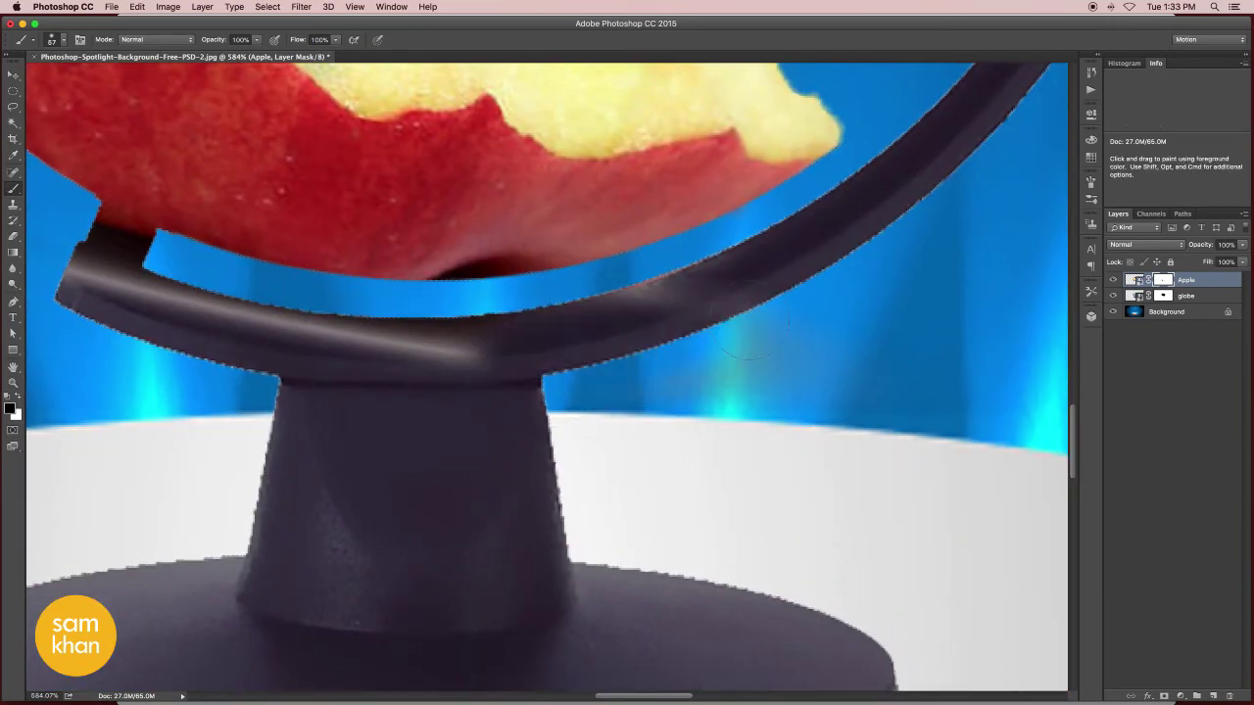
- Reveal the blue globe beneath the apple, then shrink the brush for finer work
left_click_drag(381, 354, 361, 422)
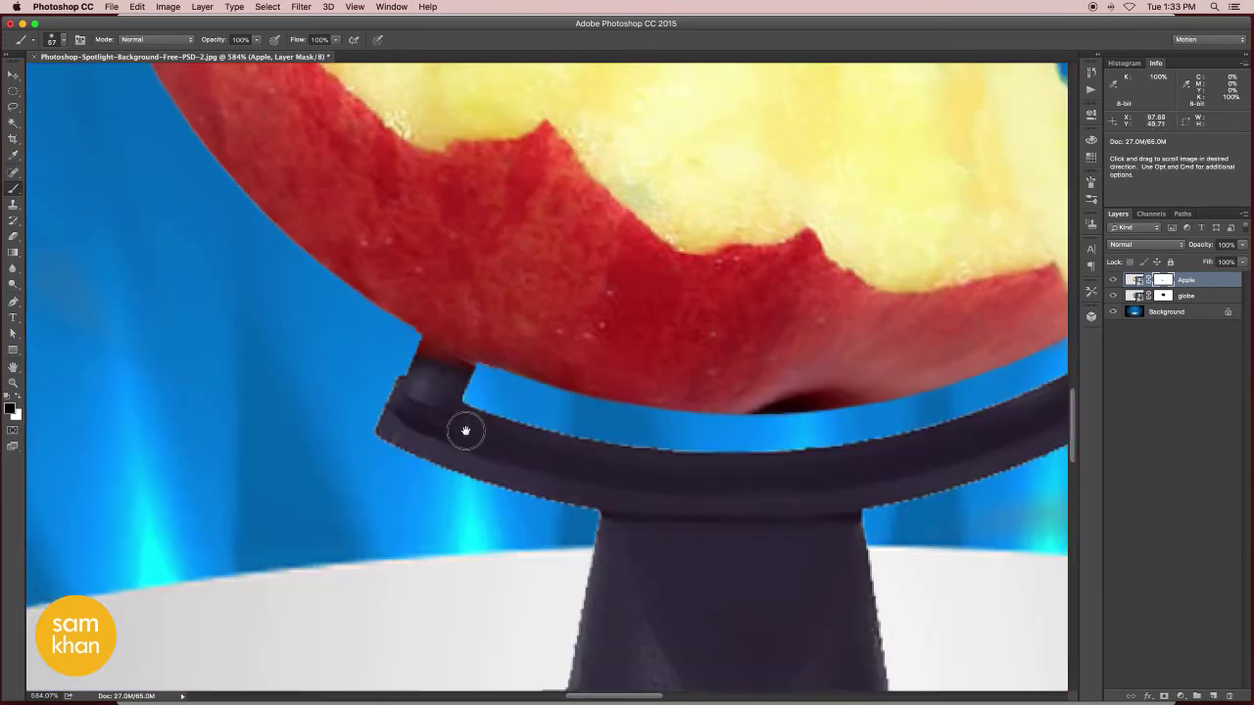
scroll(700, 518, "up", 3)
scroll(700, 518, "left", 3)
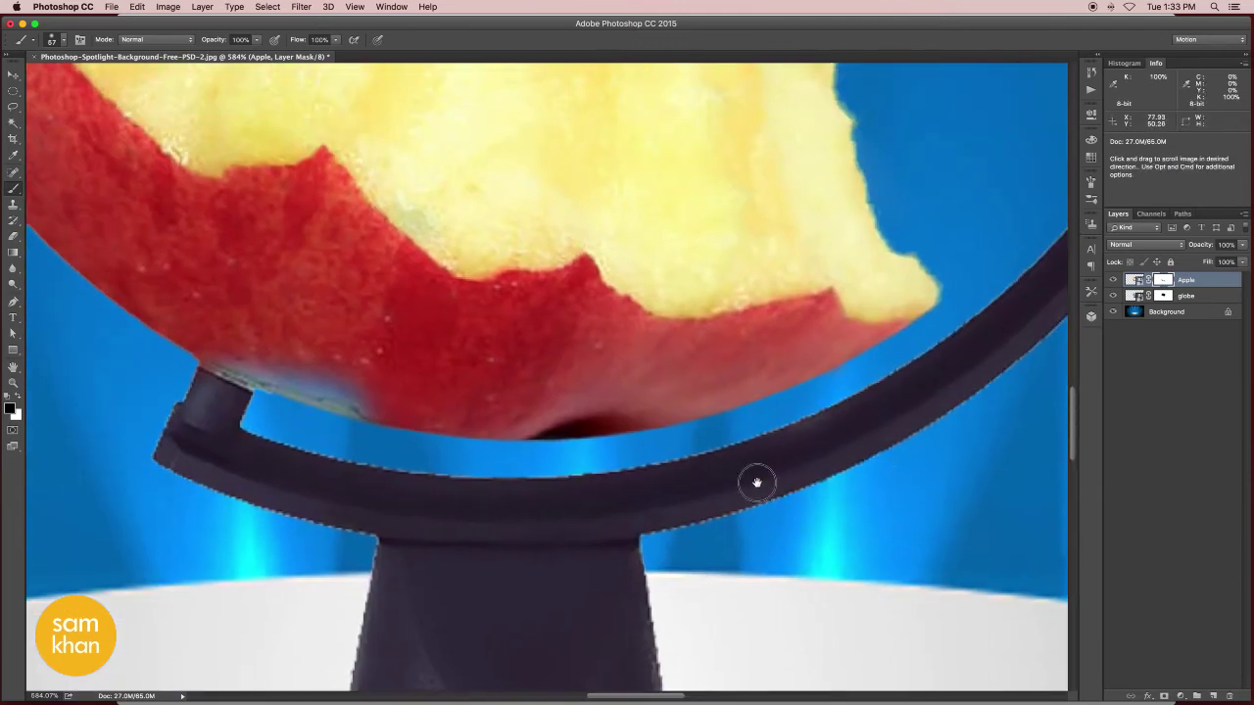
mouse_move(627, 392)
left_mouse_down()
mouse_move(204, 326)
mouse_move(595, 517)
mouse_move(532, 490)
mouse_move(399, 341)
left_mouse_up()
left_click_drag(342, 306, 330, 306)
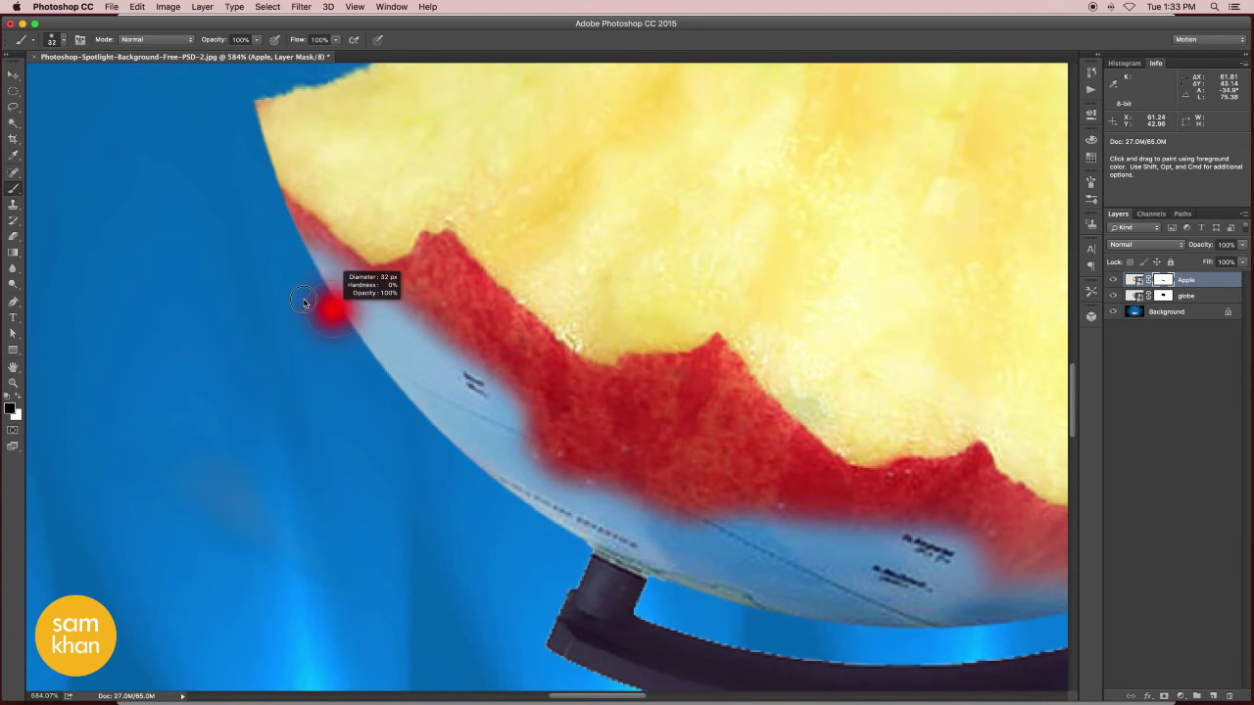
mouse_move(296, 211)
left_mouse_down()
mouse_move(315, 274)
mouse_move(354, 295)
left_mouse_up()
key("ctrl+z")
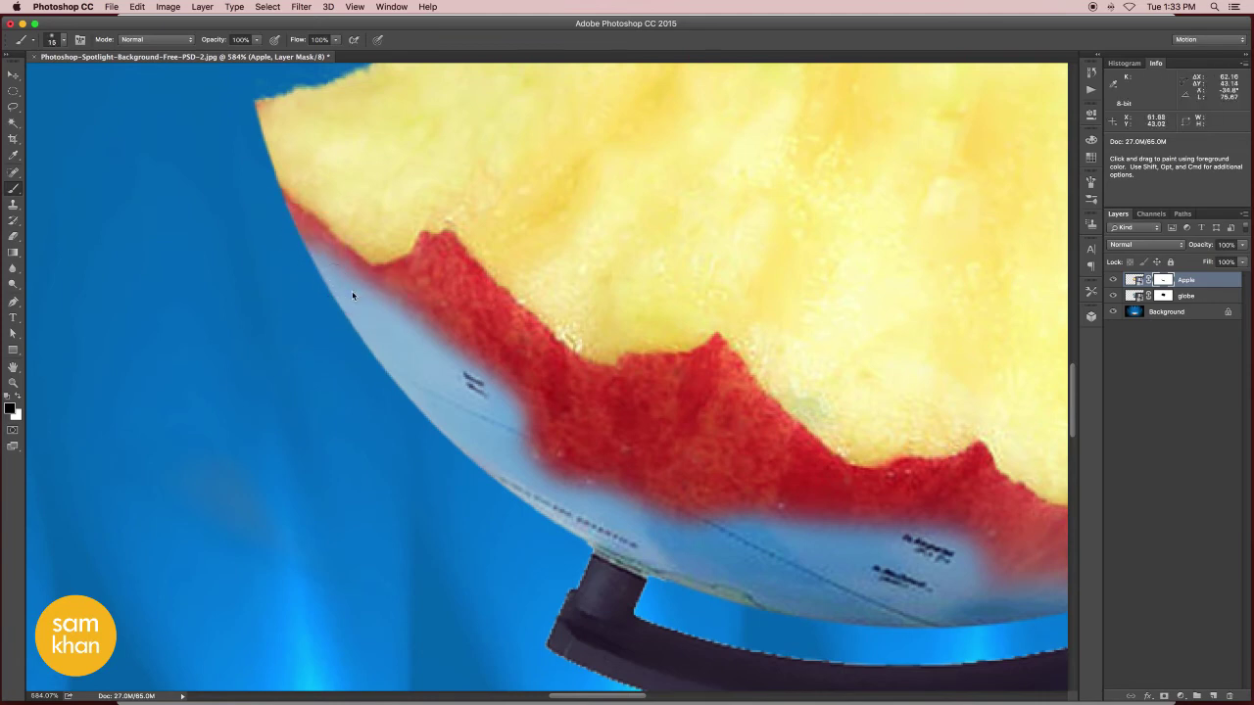
- Mask the red strips near the globe's upper-left edge and lettering, then hide the globe layer
left_click_drag(294, 210, 361, 278)
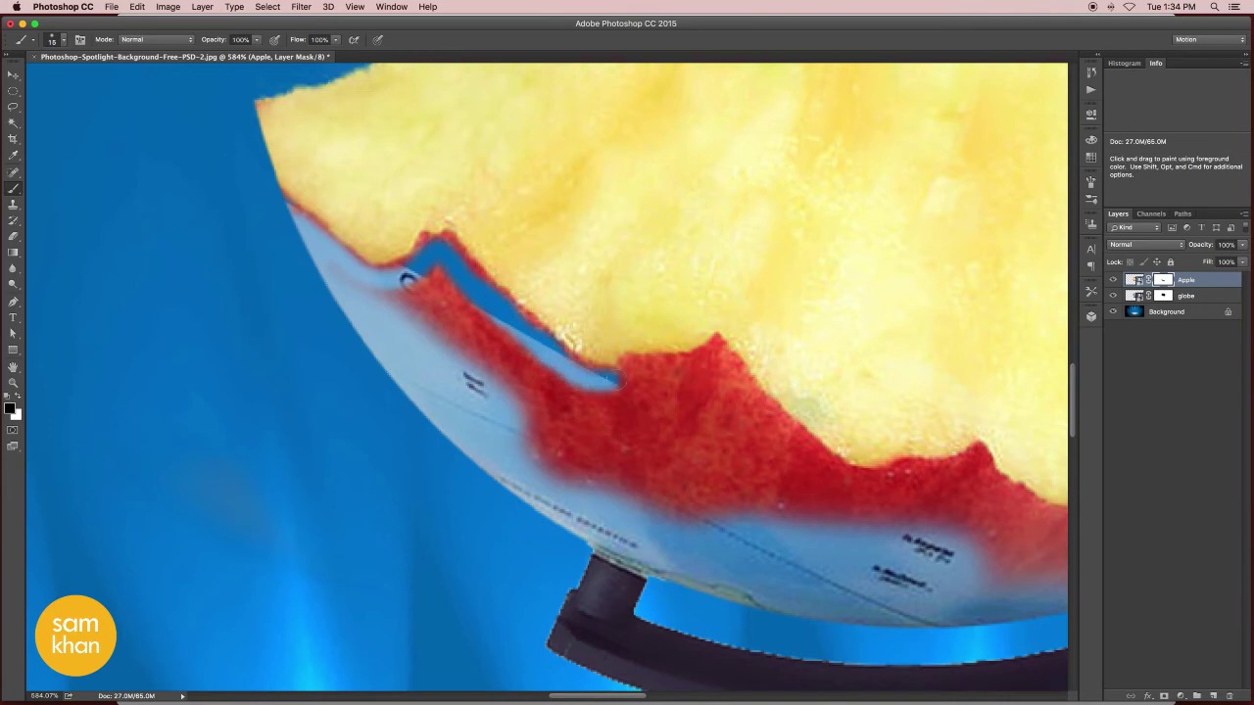
mouse_move(633, 370)
left_mouse_down()
mouse_move(497, 378)
mouse_move(437, 286)
left_mouse_up()
left_click_drag(479, 361, 401, 312)
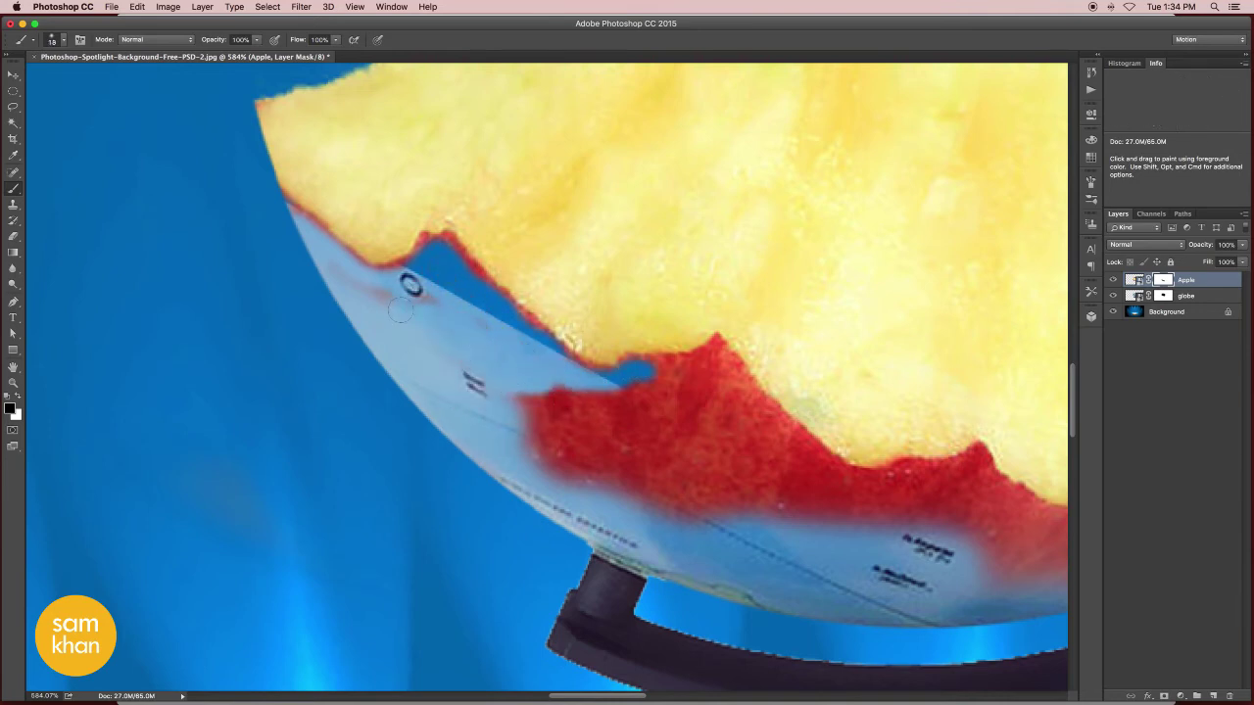
left_click(1113, 295)
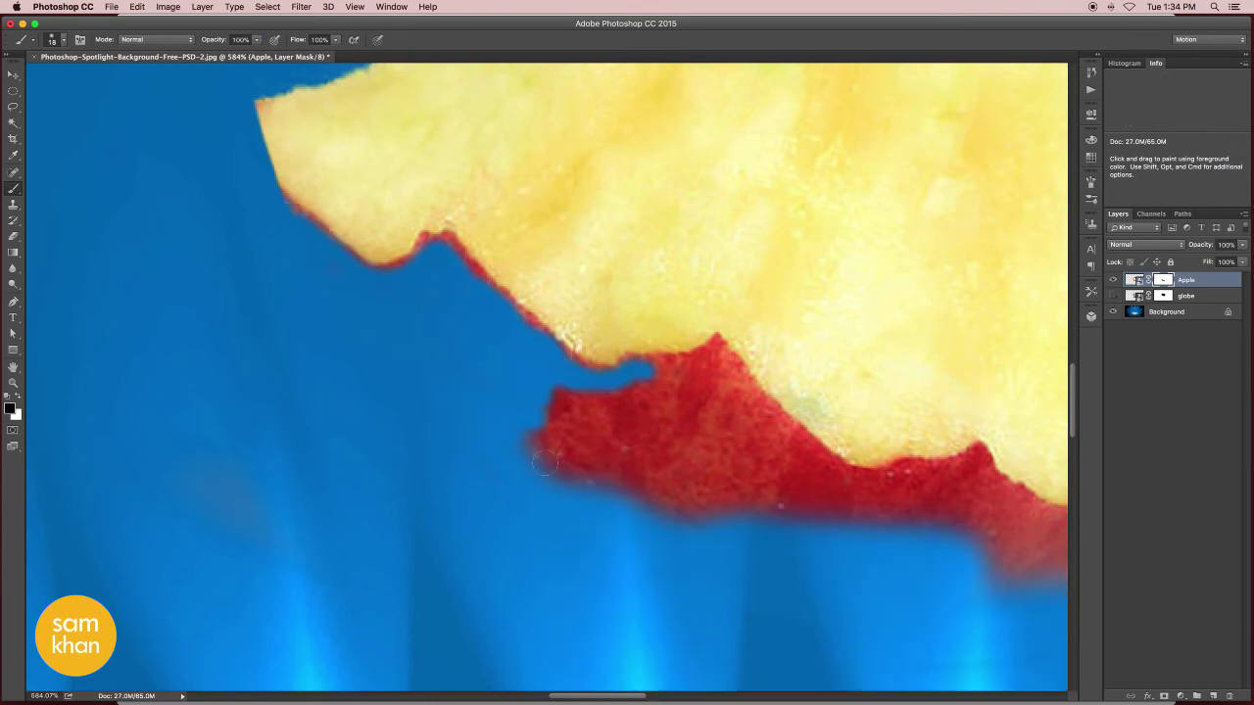
- Paint out the red skin along the apple core's lower edge on the Apple mask
left_click_drag(543, 464, 649, 375)
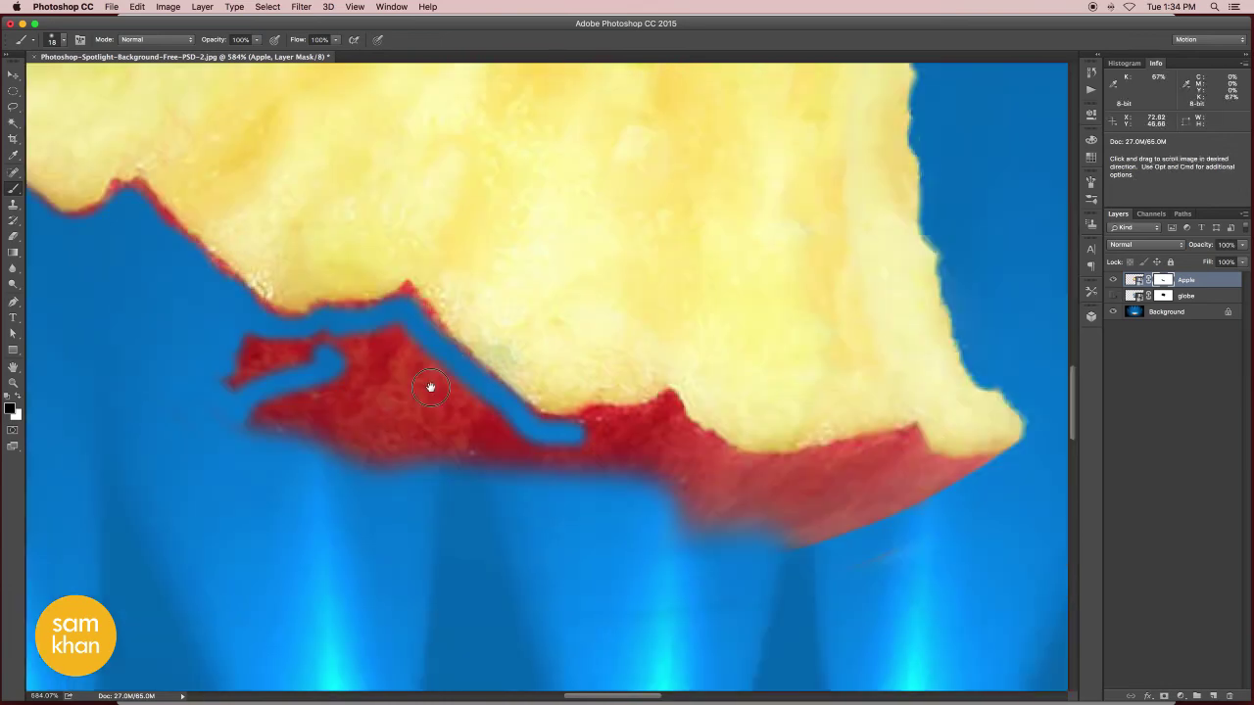
mouse_move(852, 485)
left_mouse_down()
mouse_move(367, 372)
mouse_move(480, 357)
left_mouse_up()
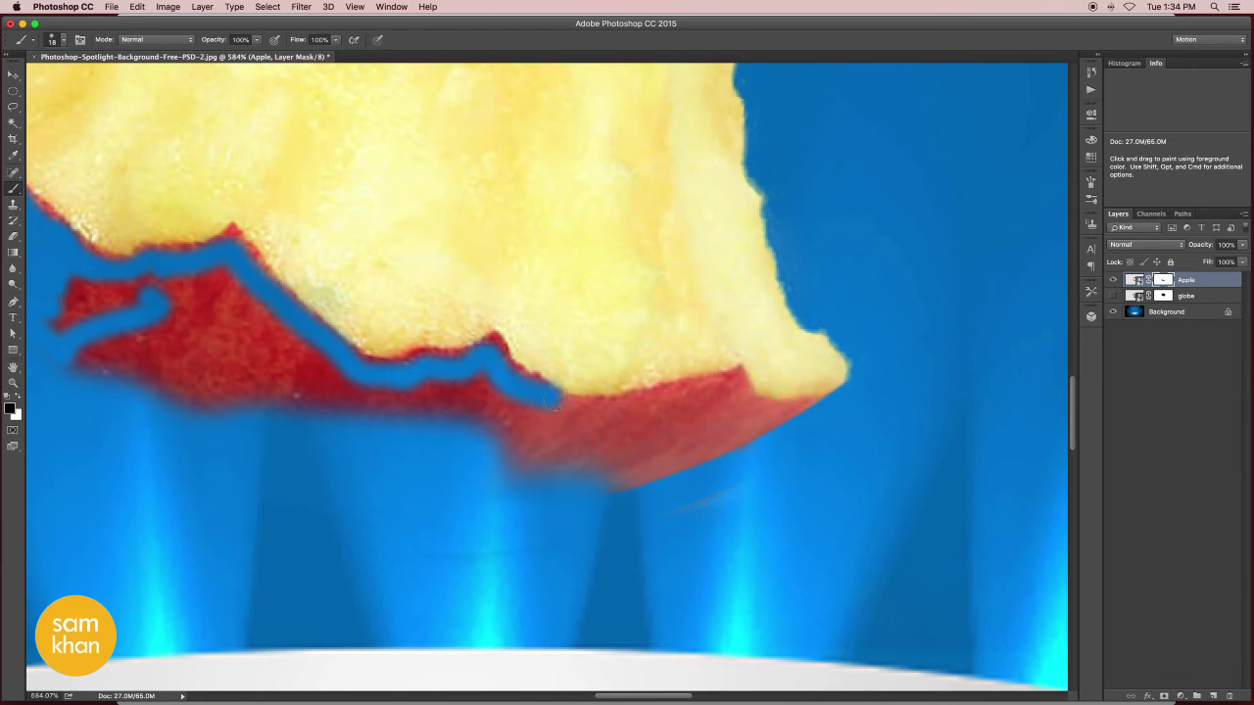
left_click_drag(669, 398, 729, 385)
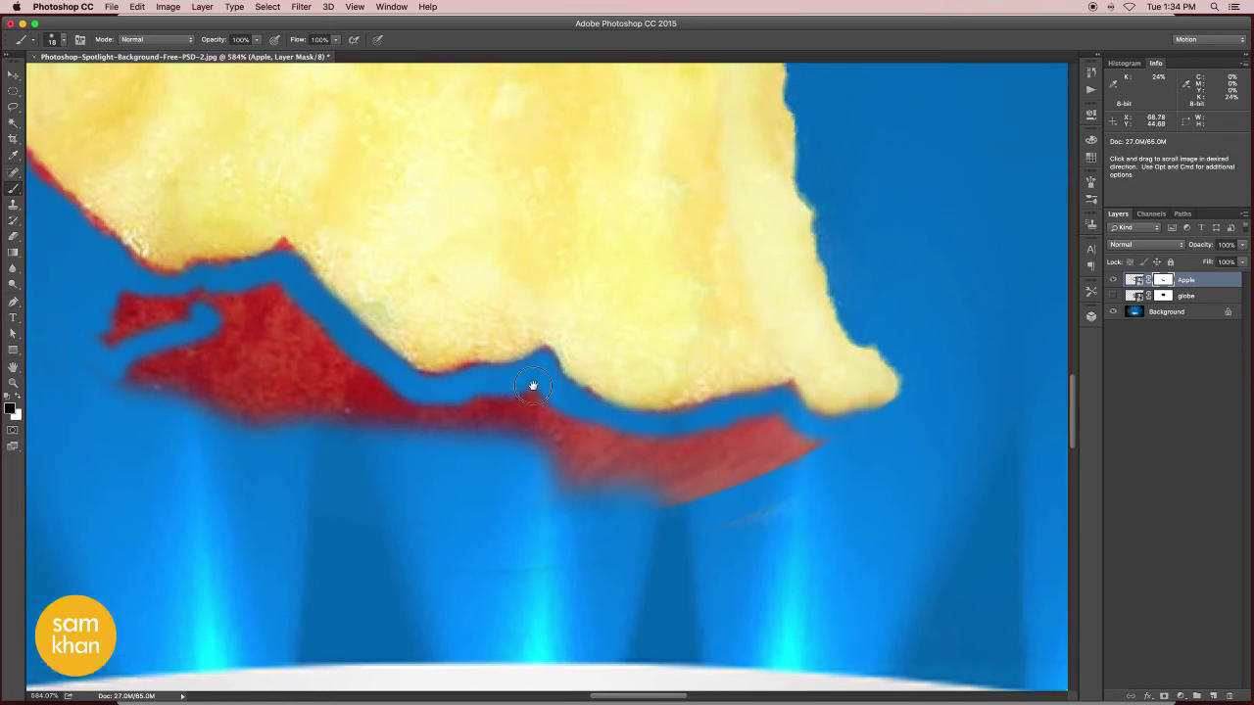
scroll(531, 386, "left", 5)
scroll(532, 386, "up", 2)
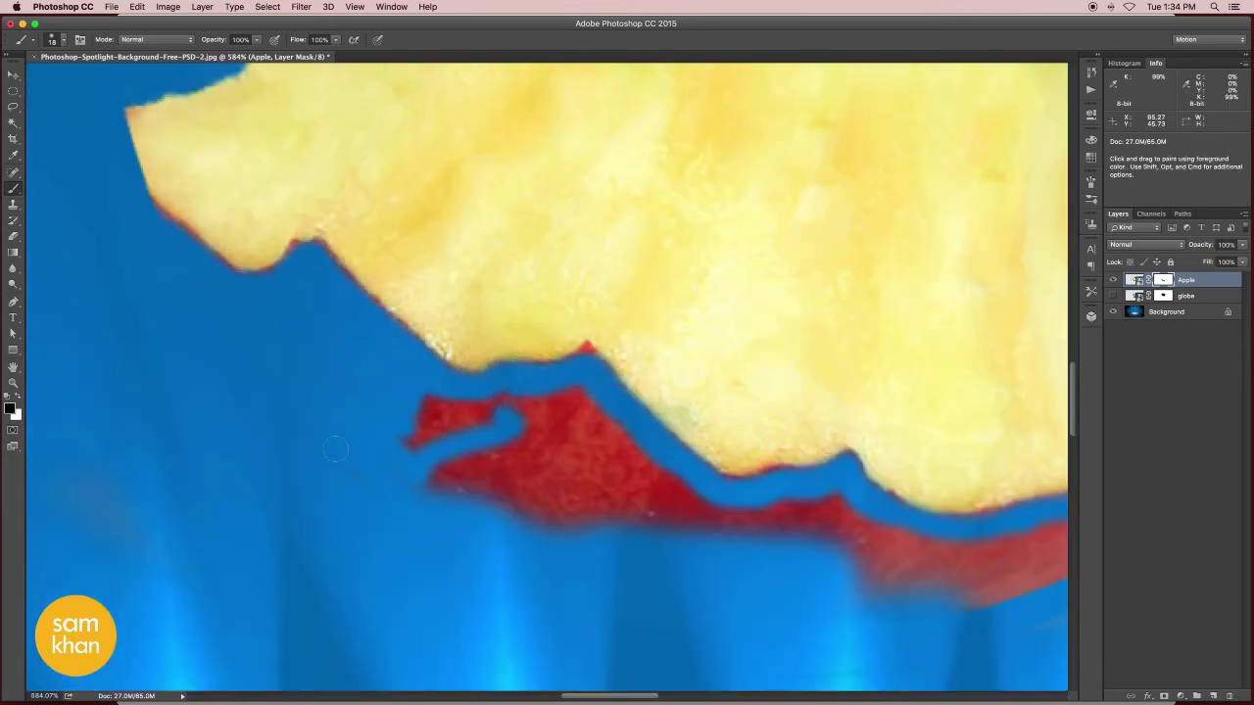
- Enlarge the brush and paint out the remaining red areas below the apple
mouse_move(335, 449)
left_mouse_down()
mouse_move(448, 451)
mouse_move(548, 485)
mouse_move(563, 397)
mouse_move(630, 499)
left_mouse_up()
right_click(604, 507)
key("Escape")
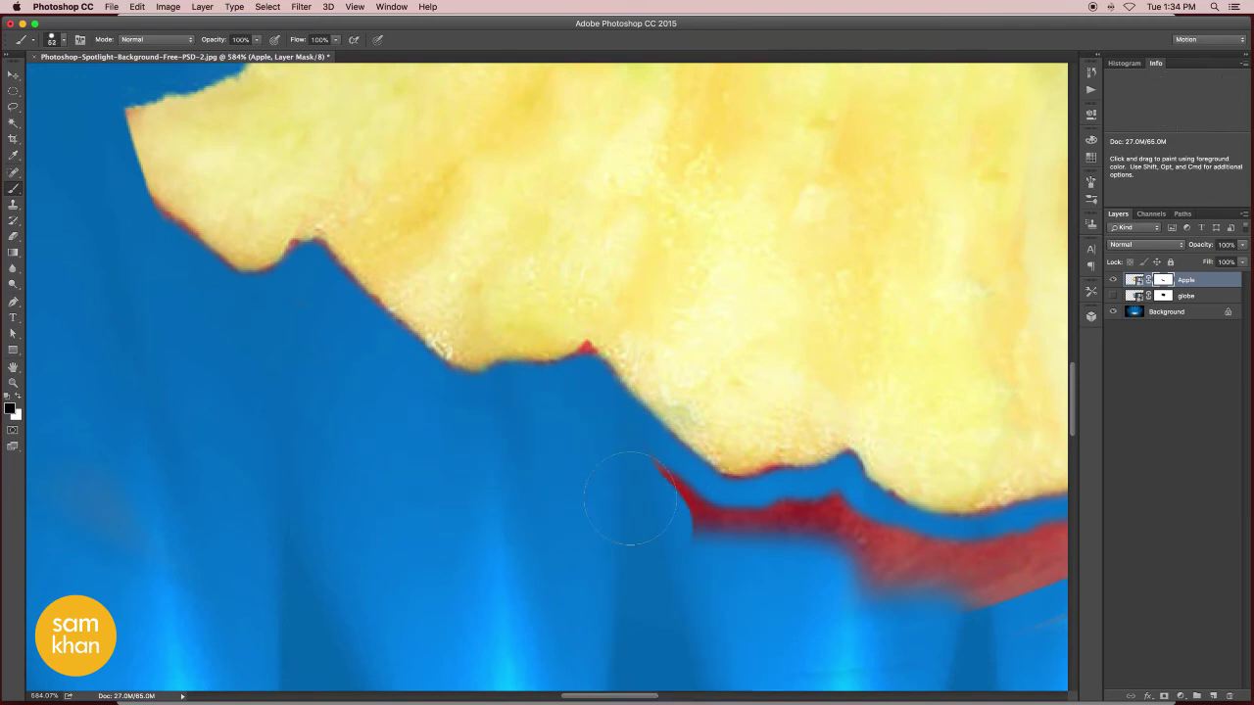
scroll(294, 387, "right", 3)
scroll(293, 386, "down", 1)
left_click_drag(447, 468, 654, 509)
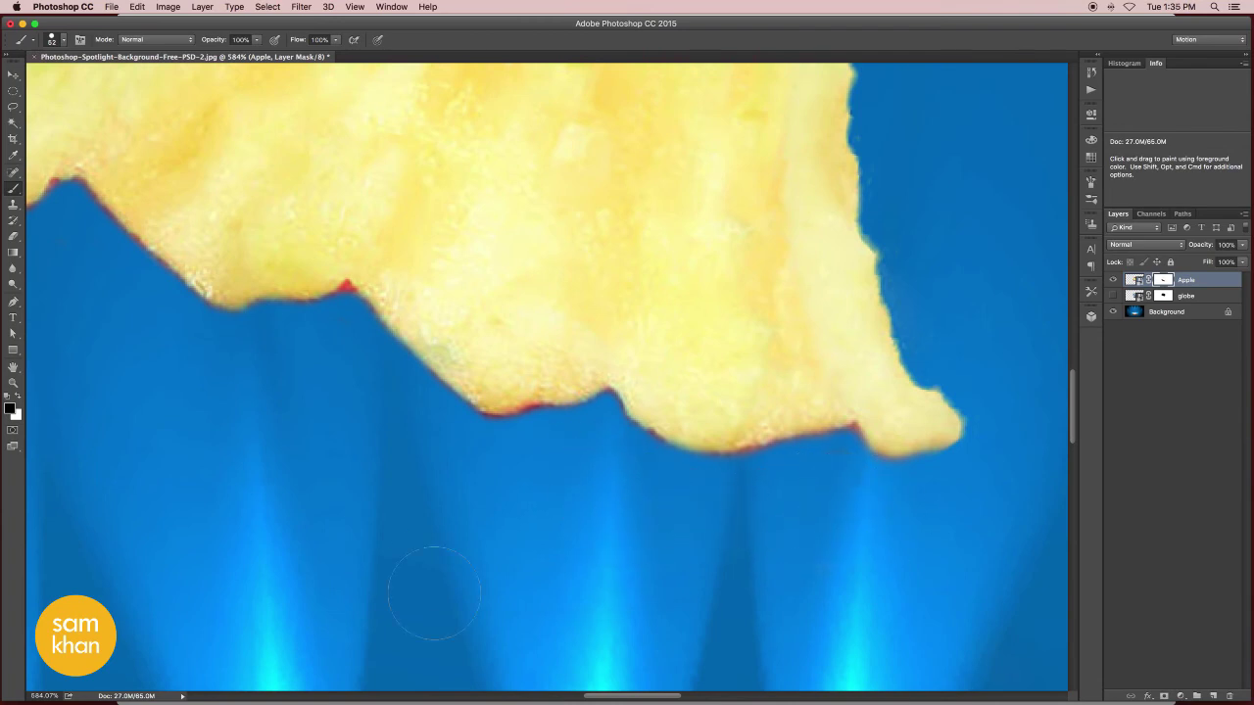
left_click_drag(568, 425, 473, 365)
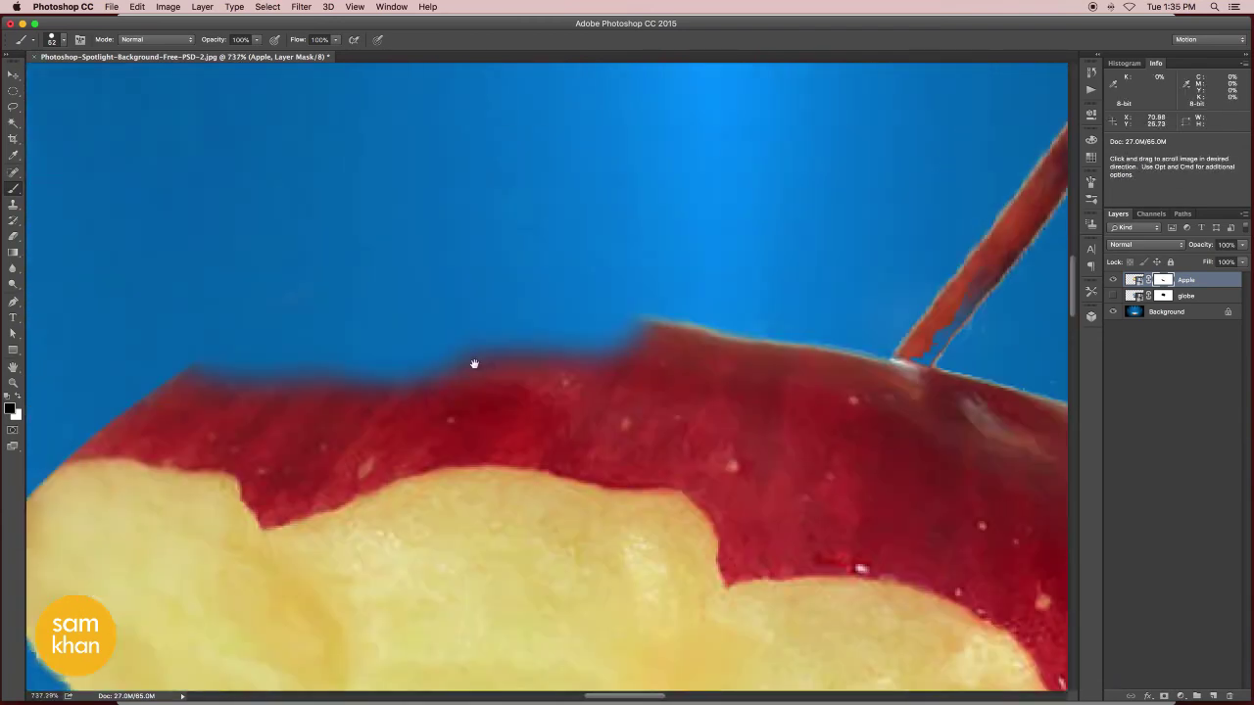
- Paint out the red halo on the top edge, undoing an accidental Apple layer duplicate
scroll(856, 354, "down", 3)
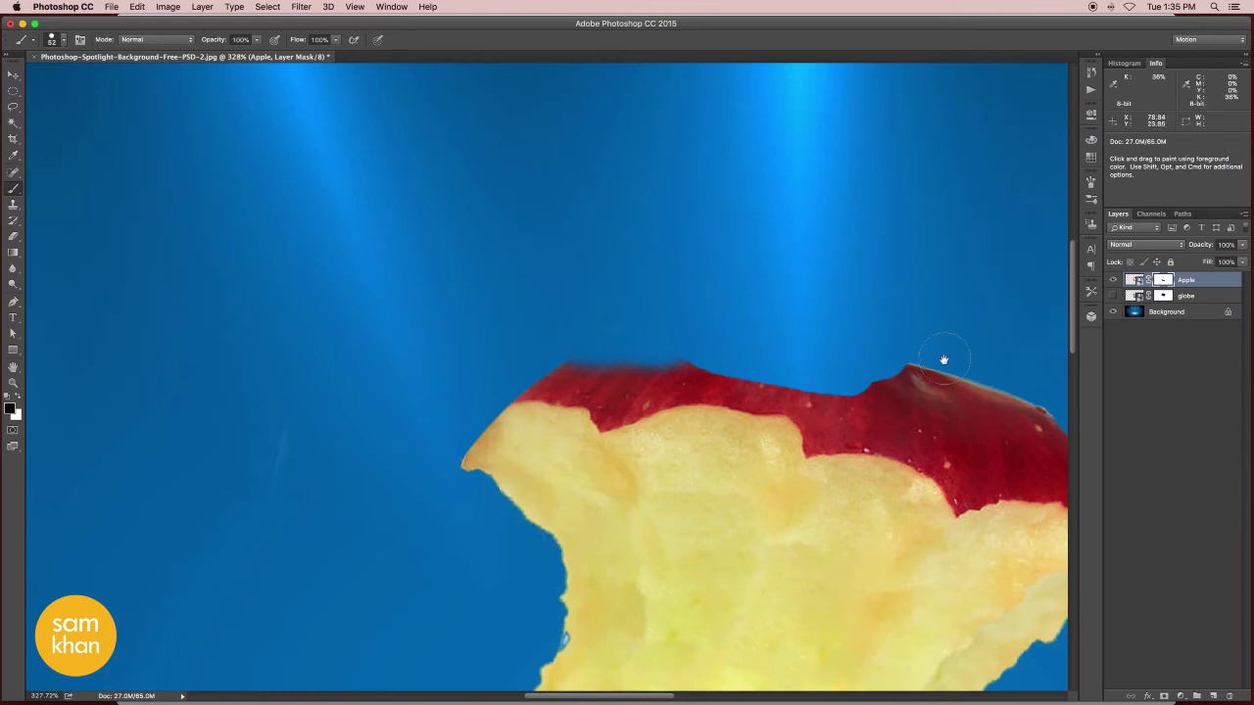
left_click_drag(943, 359, 530, 254)
mouse_move(713, 301)
left_mouse_down()
mouse_move(722, 392)
mouse_move(621, 336)
mouse_move(342, 260)
left_mouse_up()
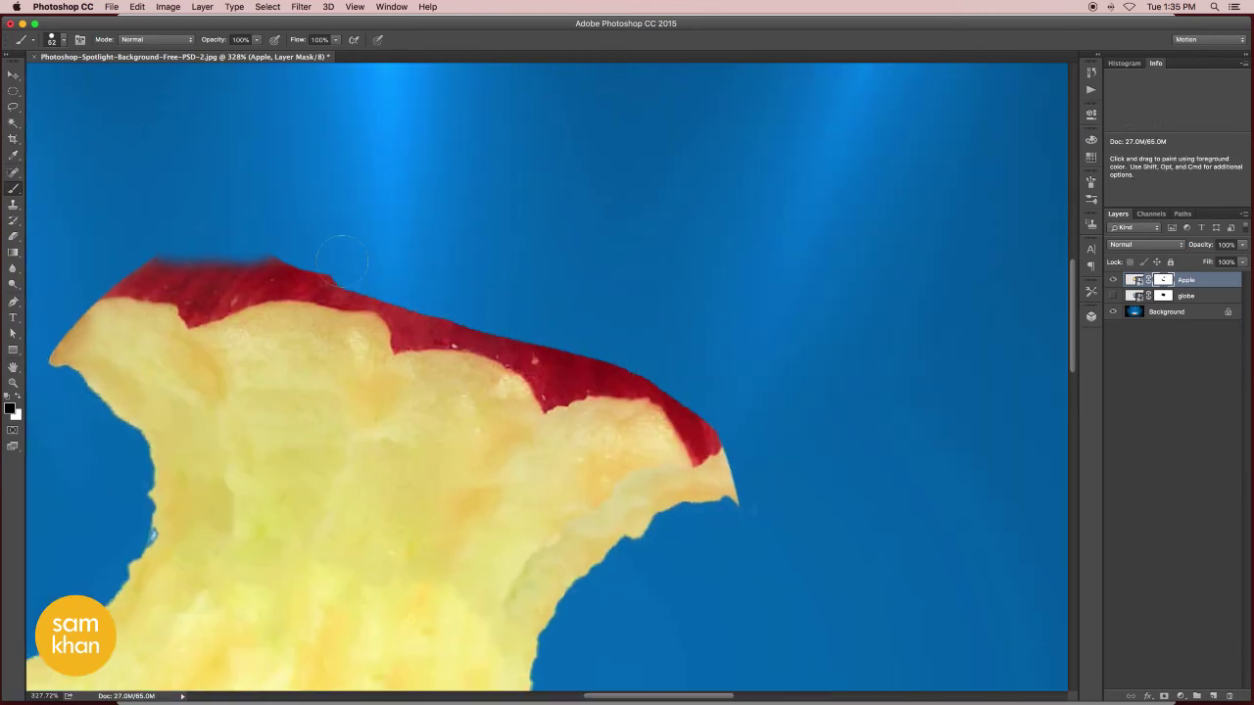
left_click_drag(152, 279, 227, 303)
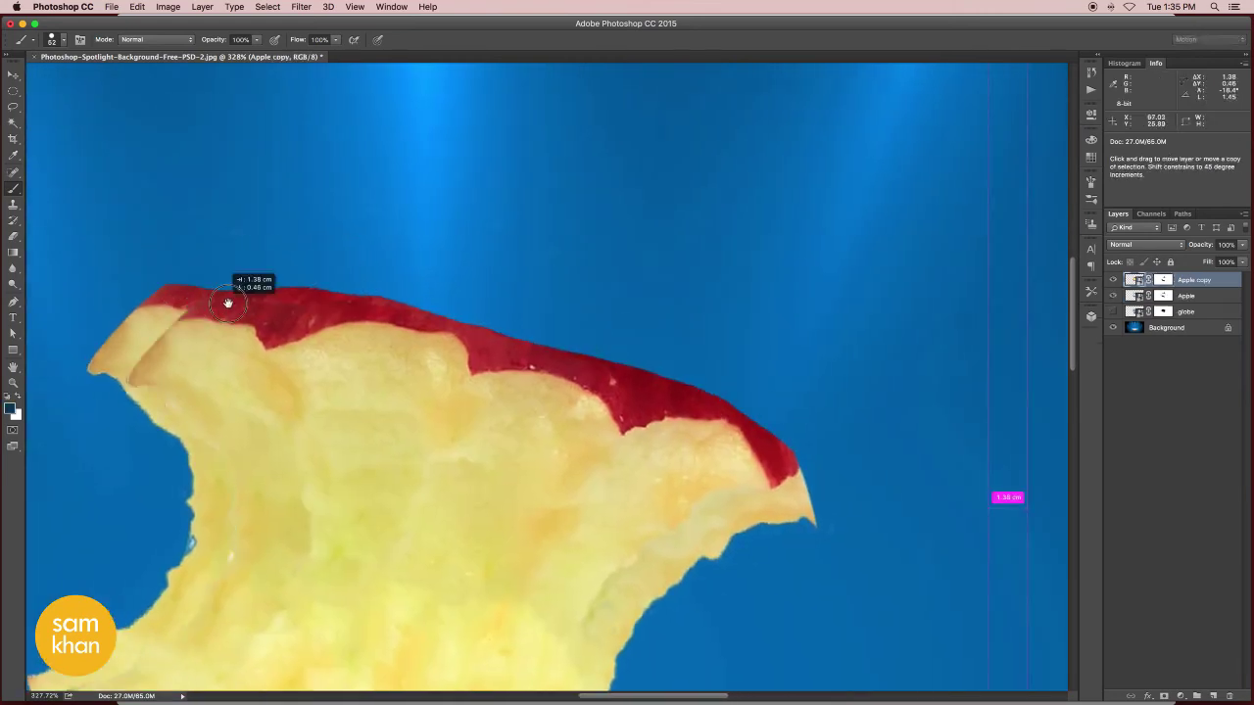
key("super+z")
key("super+space")
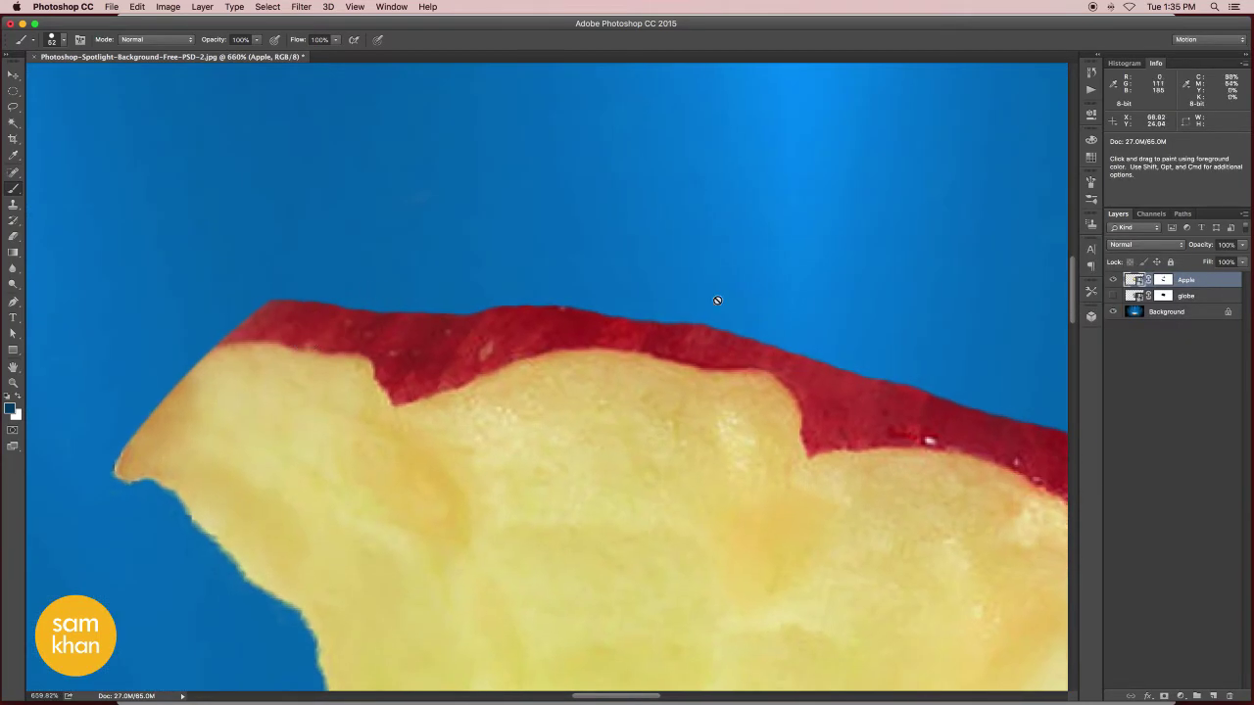
left_click(1164, 281)
- With a smaller brush, hide the red peel along the top-left and right of the edge
right_click(469, 409)
key("Escape")
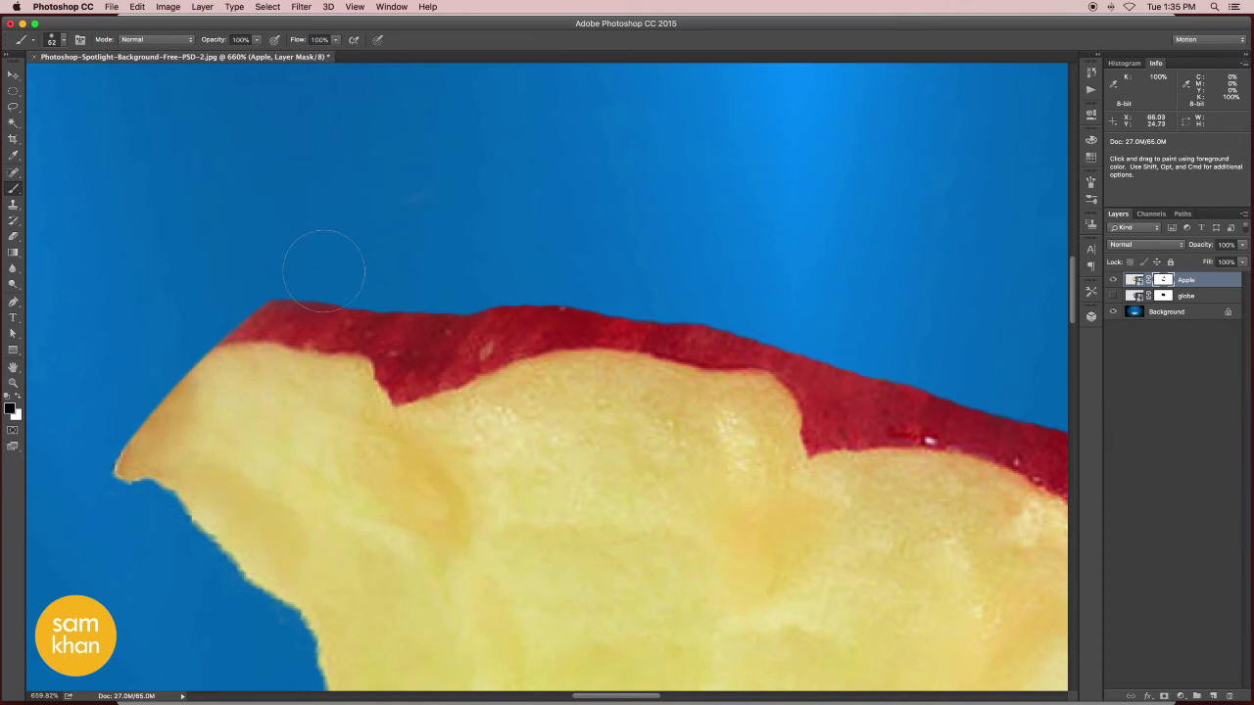
mouse_move(333, 311)
left_mouse_down()
mouse_move(259, 312)
mouse_move(373, 327)
mouse_move(502, 315)
mouse_move(703, 340)
left_mouse_up()
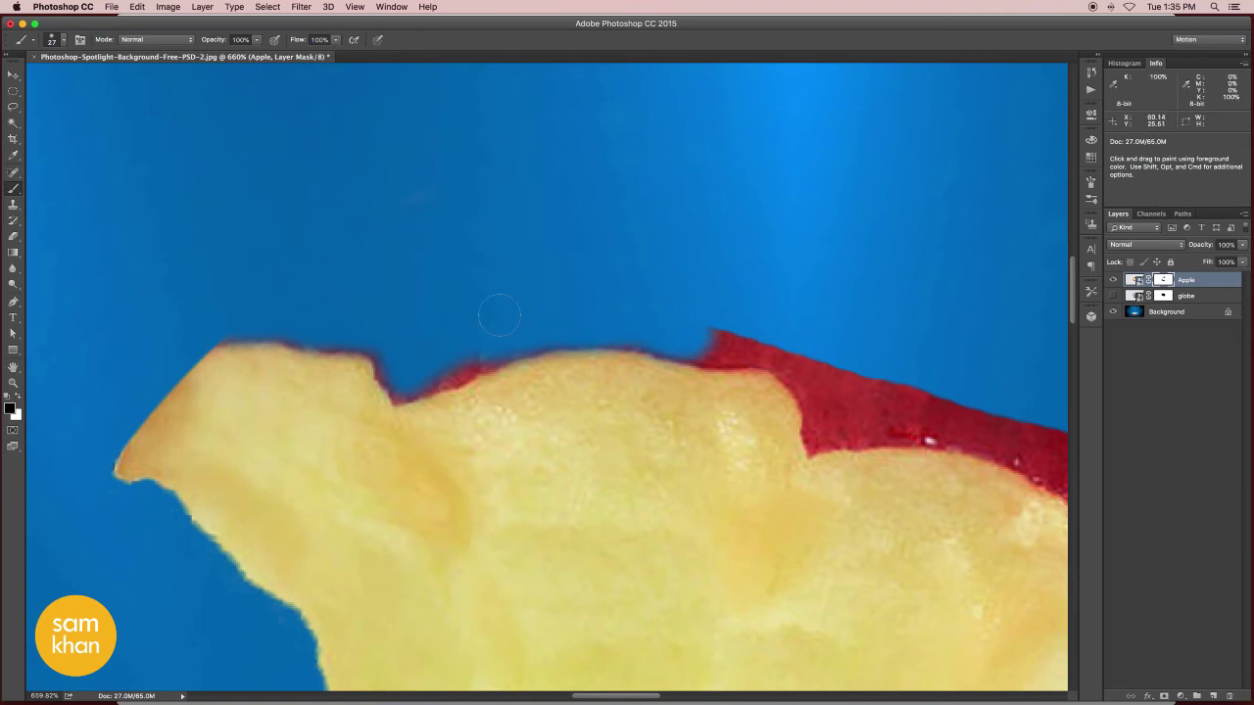
left_click_drag(499, 315, 490, 356)
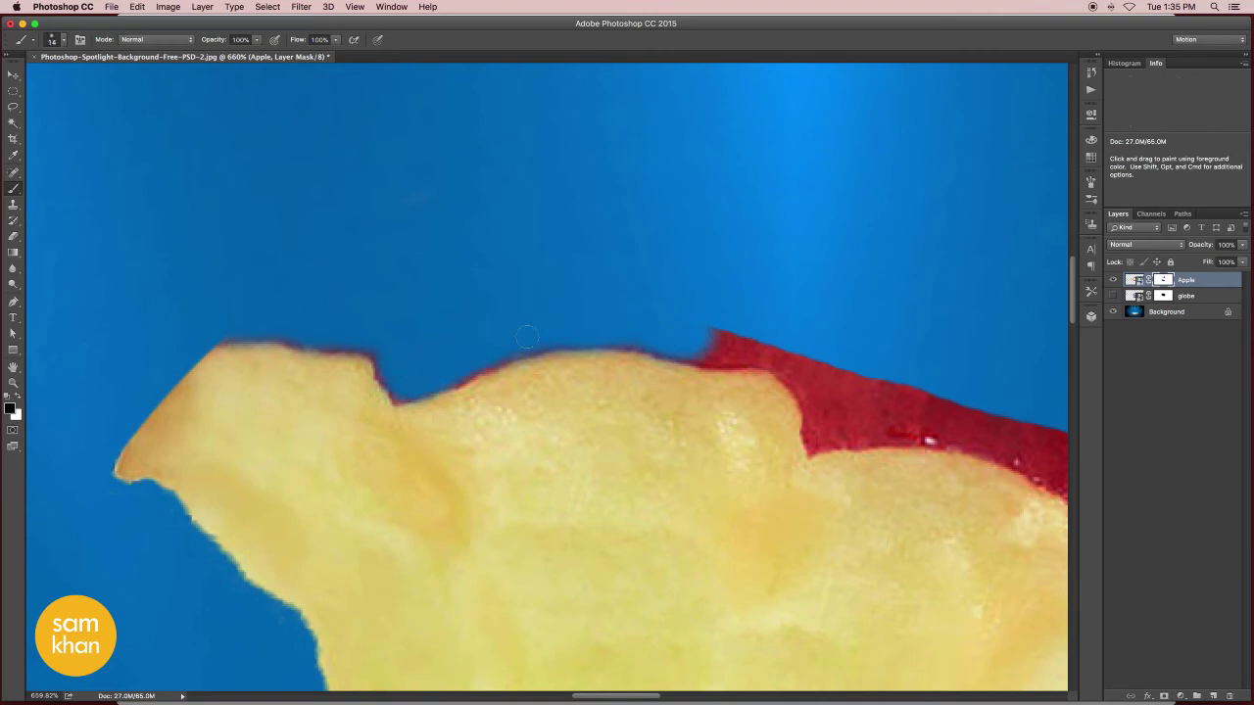
left_click_drag(703, 355, 672, 332)
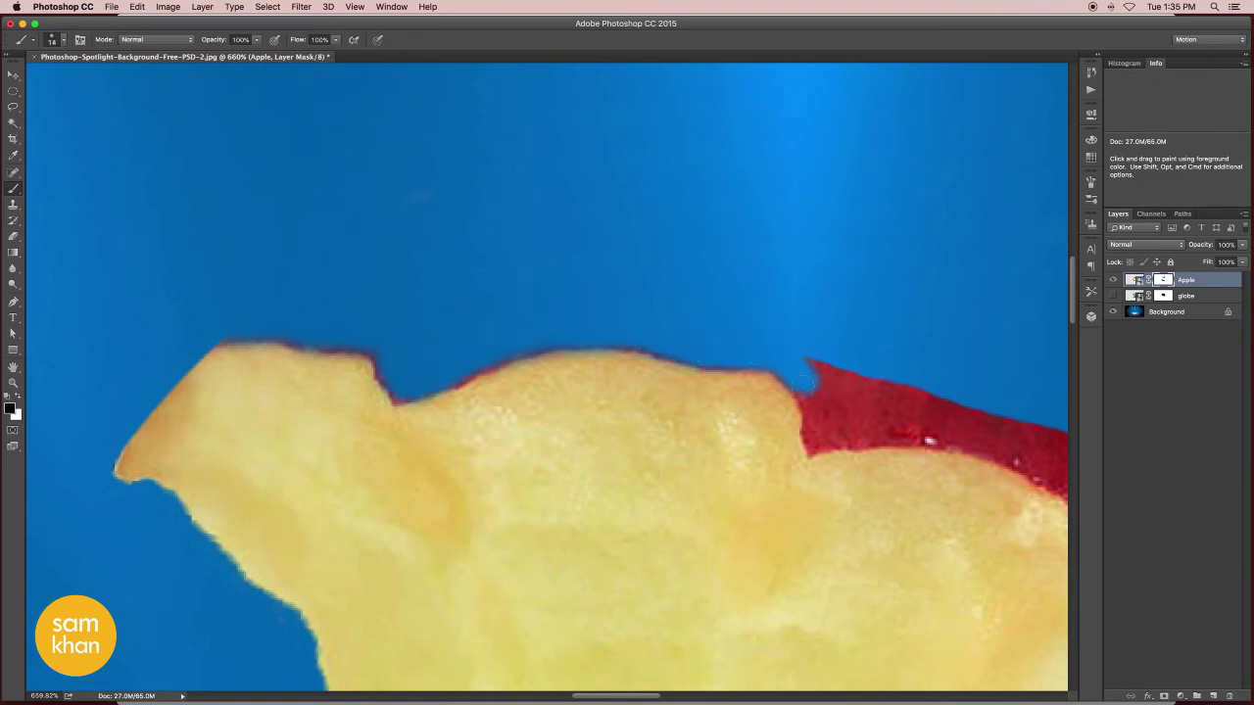
mouse_move(805, 382)
left_mouse_down()
mouse_move(414, 347)
mouse_move(534, 376)
mouse_move(423, 315)
left_mouse_up()
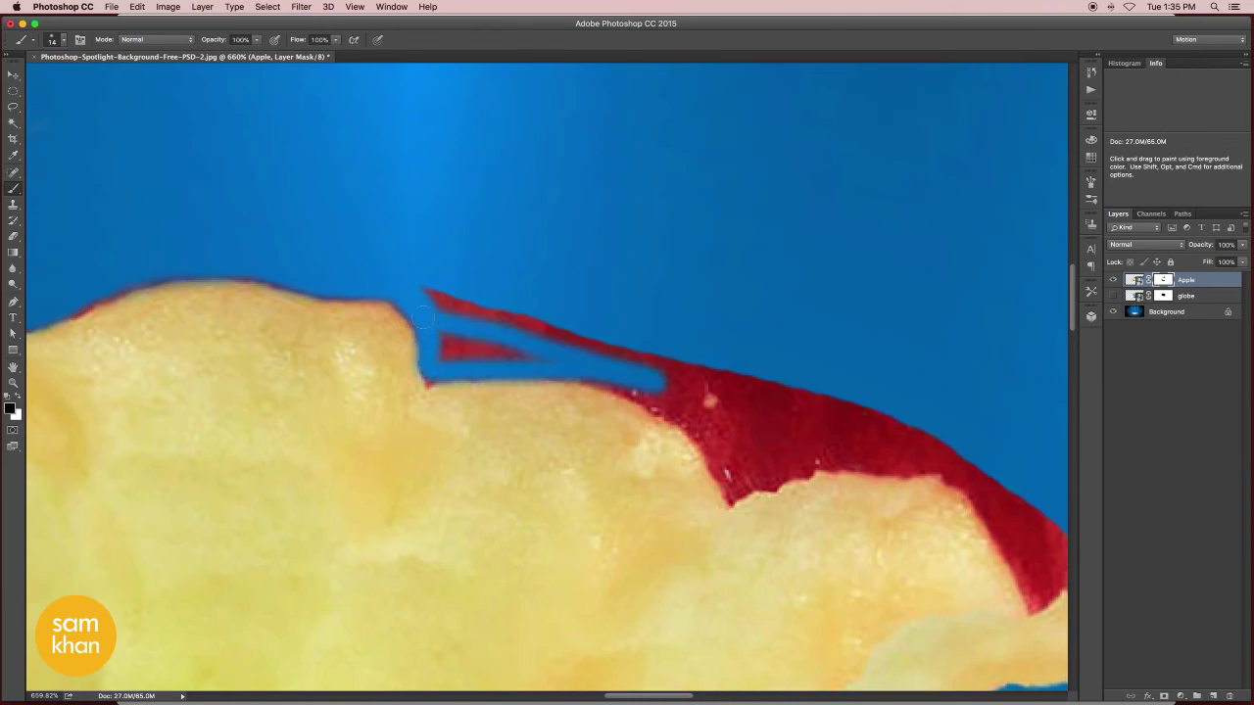
- Mask out the thin red sliver, the edge strip and the remaining red peel triangle
mouse_move(529, 323)
left_mouse_down()
mouse_move(556, 359)
mouse_move(402, 299)
mouse_move(486, 408)
left_mouse_up()
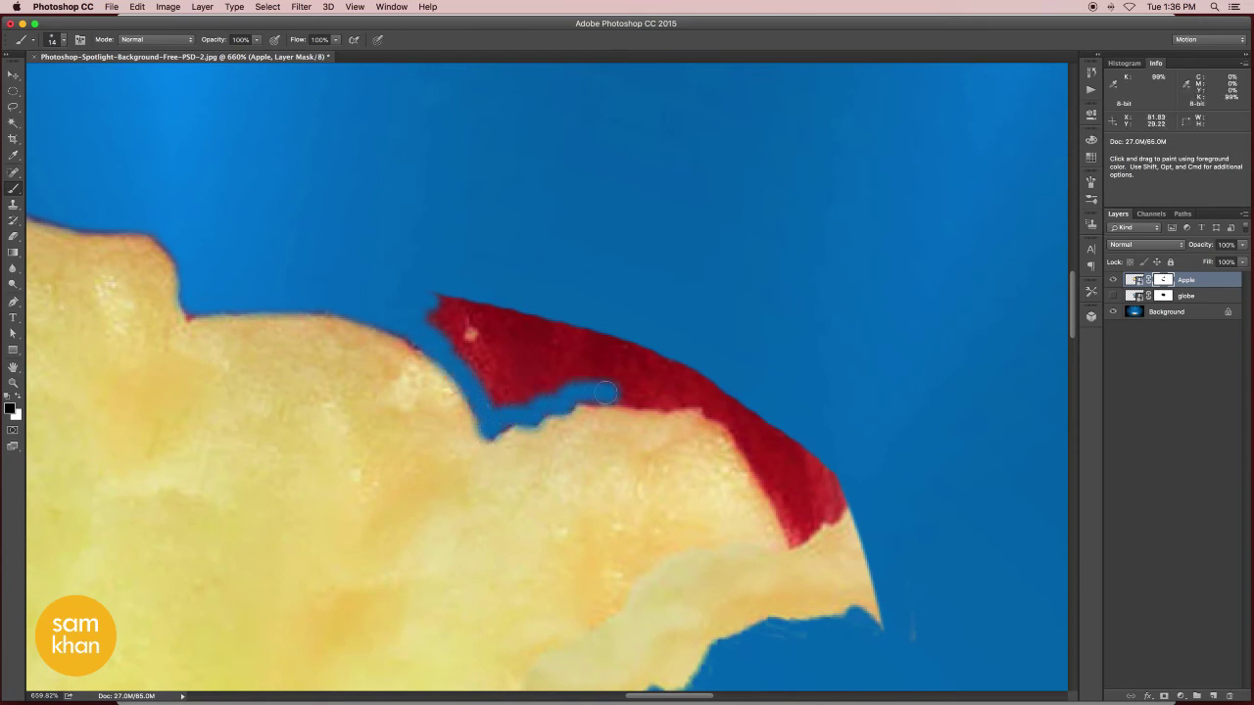
left_click_drag(605, 393, 711, 409)
mouse_move(775, 494)
left_mouse_down()
mouse_move(795, 531)
mouse_move(830, 476)
mouse_move(778, 451)
left_mouse_up()
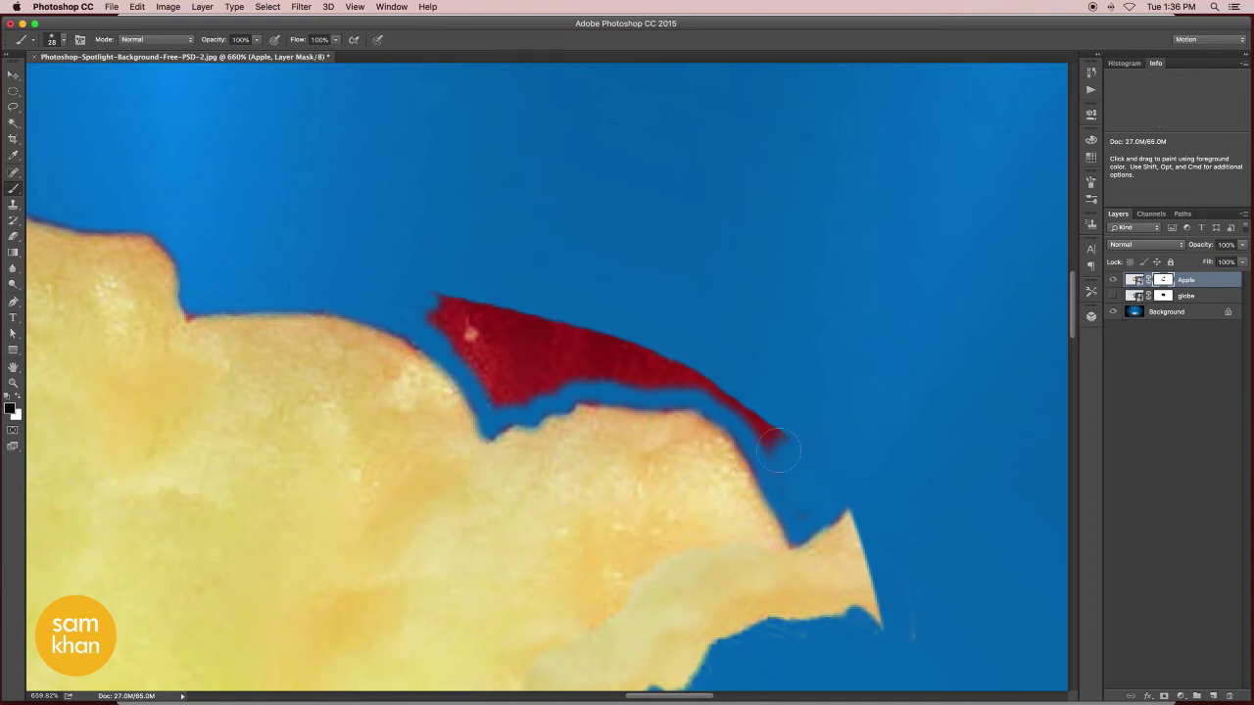
mouse_move(723, 392)
left_mouse_down()
mouse_move(588, 359)
mouse_move(519, 364)
mouse_move(438, 322)
mouse_move(460, 318)
left_mouse_up()
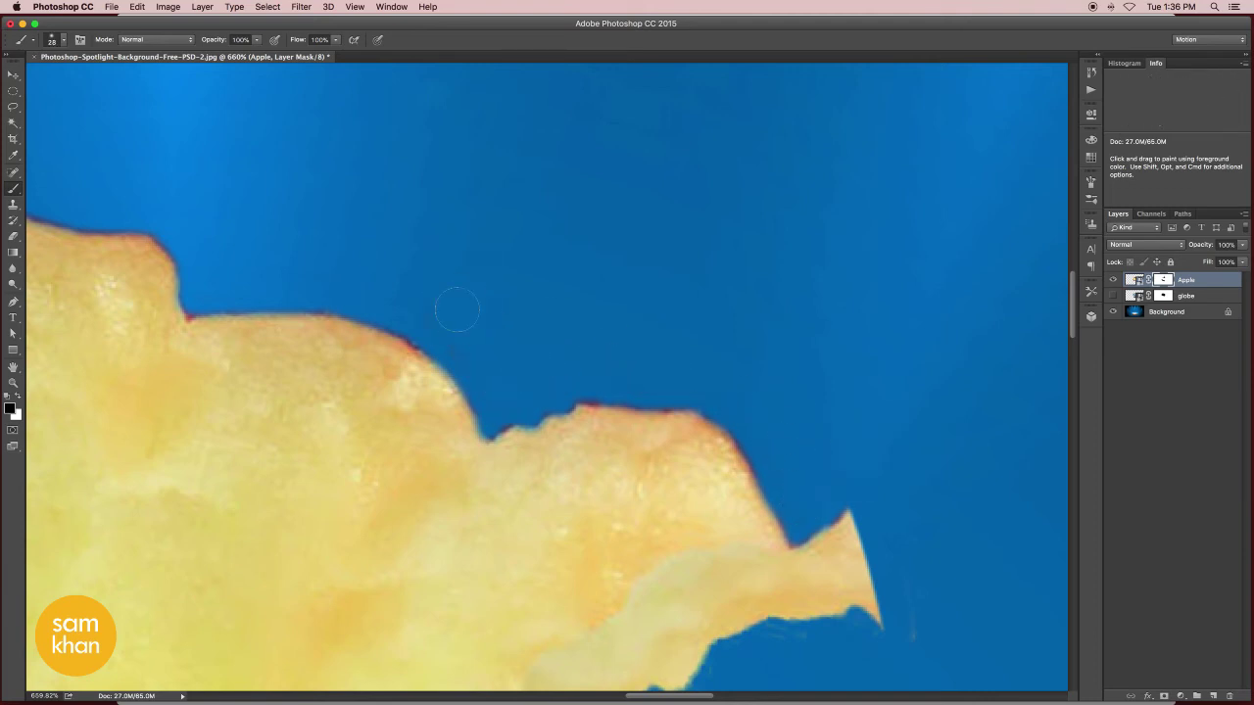
scroll(667, 392, "down", 3)
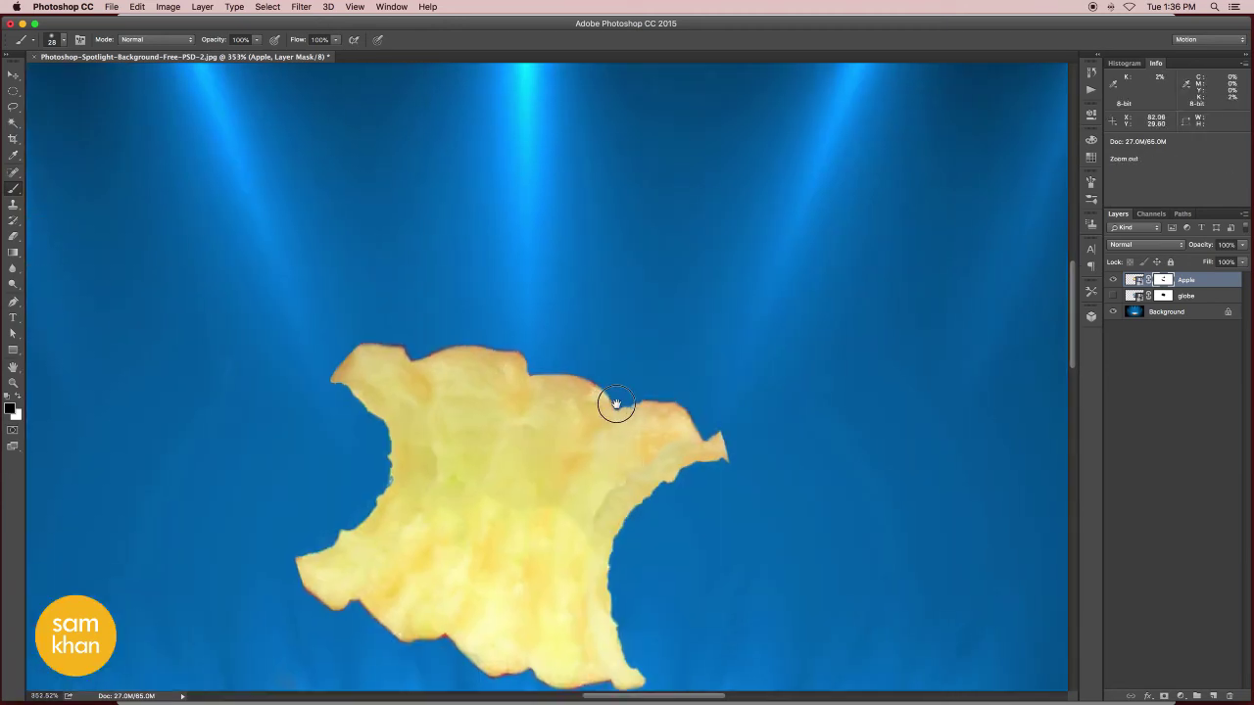
- Show the globe layer, target its mask and set the brush to paint white
scroll(610, 405, "down", 3)
key("v")
left_click(1111, 295)
left_click(1164, 297)
scroll(559, 411, "up", 2)
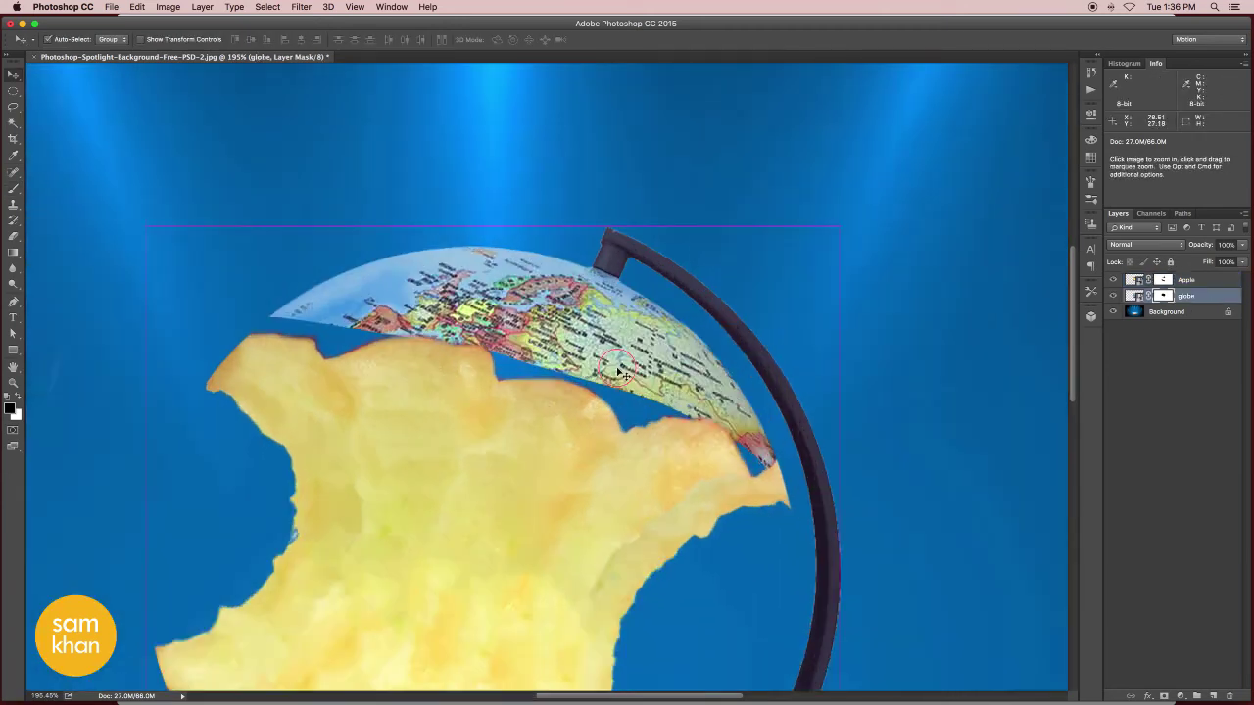
scroll(559, 416, "up", 1)
key("b")
key("x")
- Reveal the globe map behind the apple's right, left and upper-left edges
left_click_drag(555, 387, 641, 417)
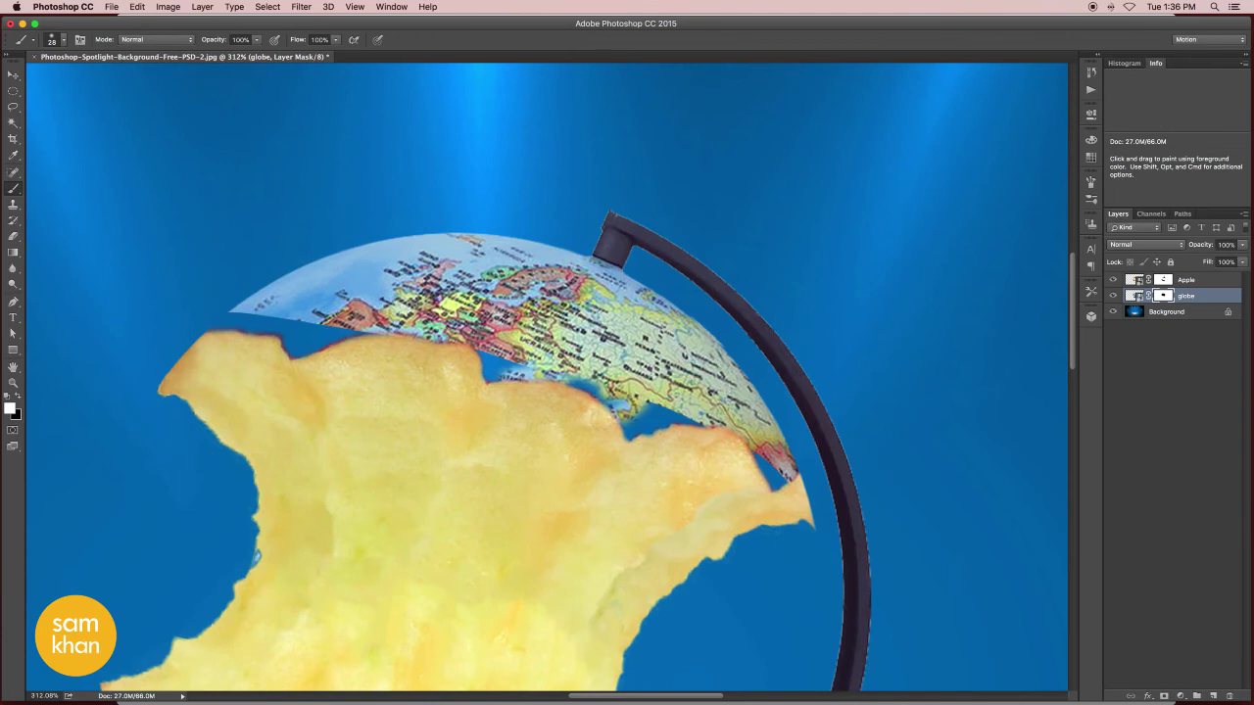
key("bracketright")
key("bracketright")
key("bracketright")
left_click_drag(470, 370, 353, 358)
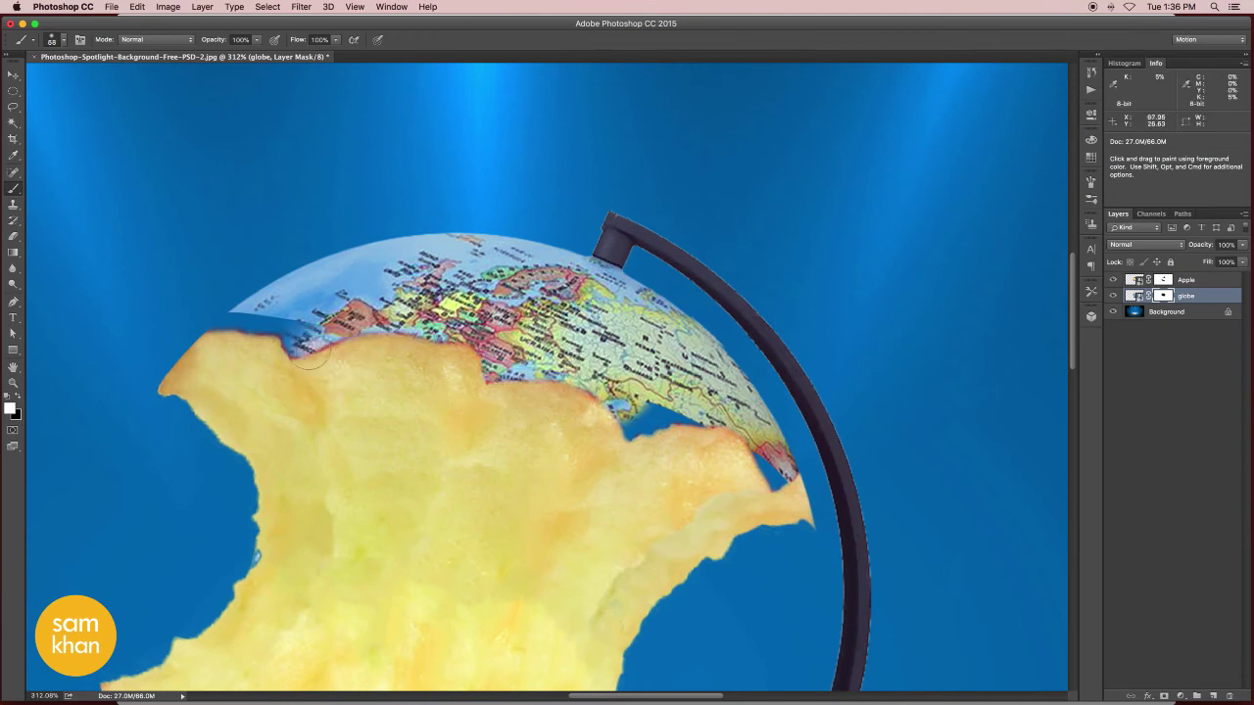
left_click_drag(627, 403, 645, 435)
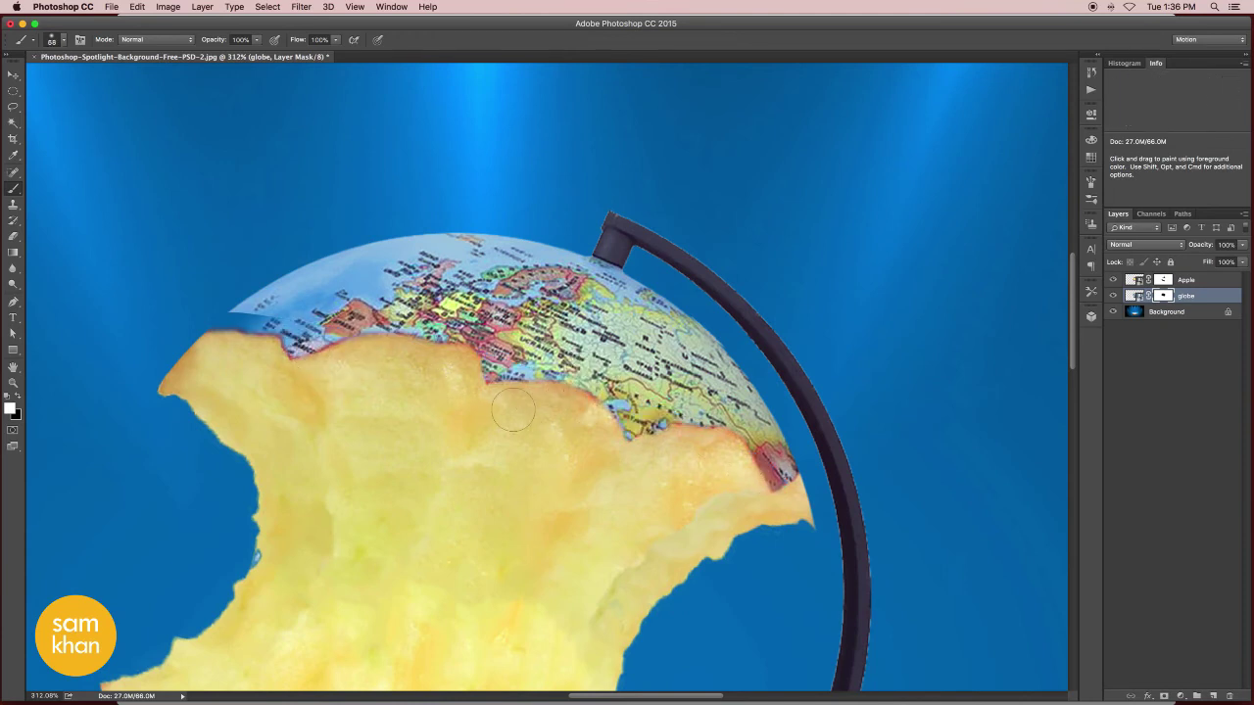
right_click(337, 334)
left_click(244, 347)
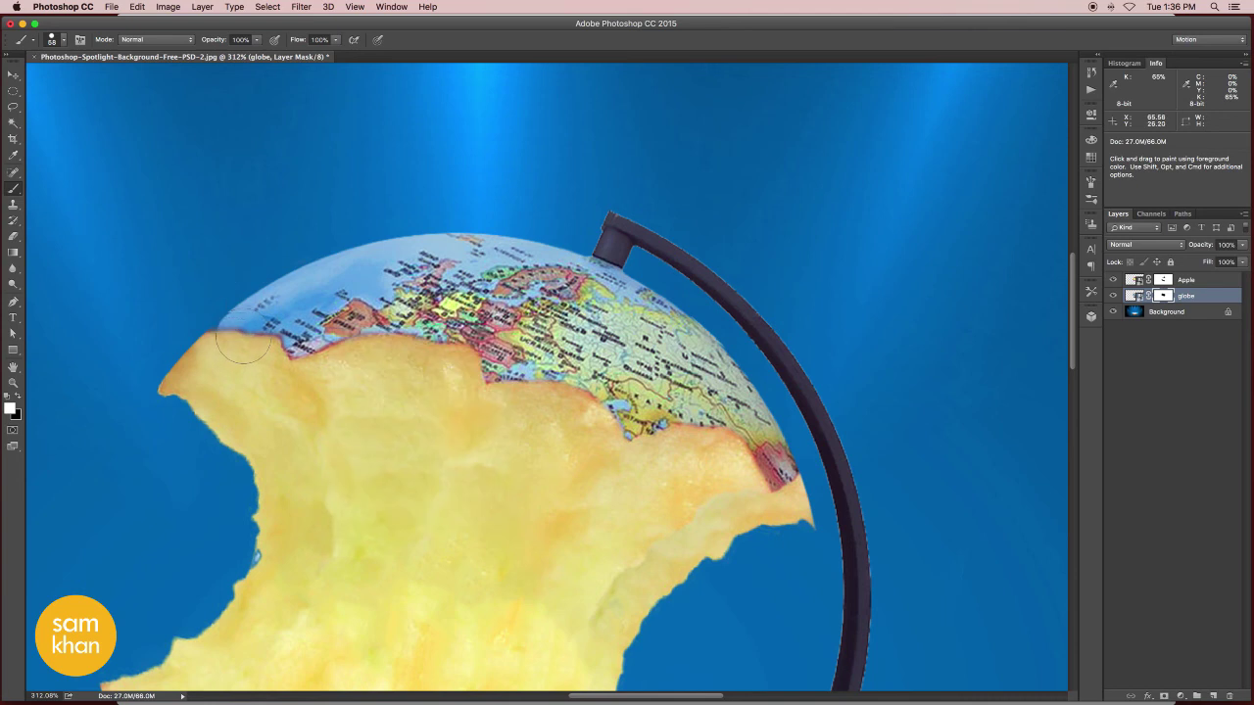
- Fill the blue gap along the apple's bottom edge, then select the Apple layer
scroll(446, 428, "down", 5)
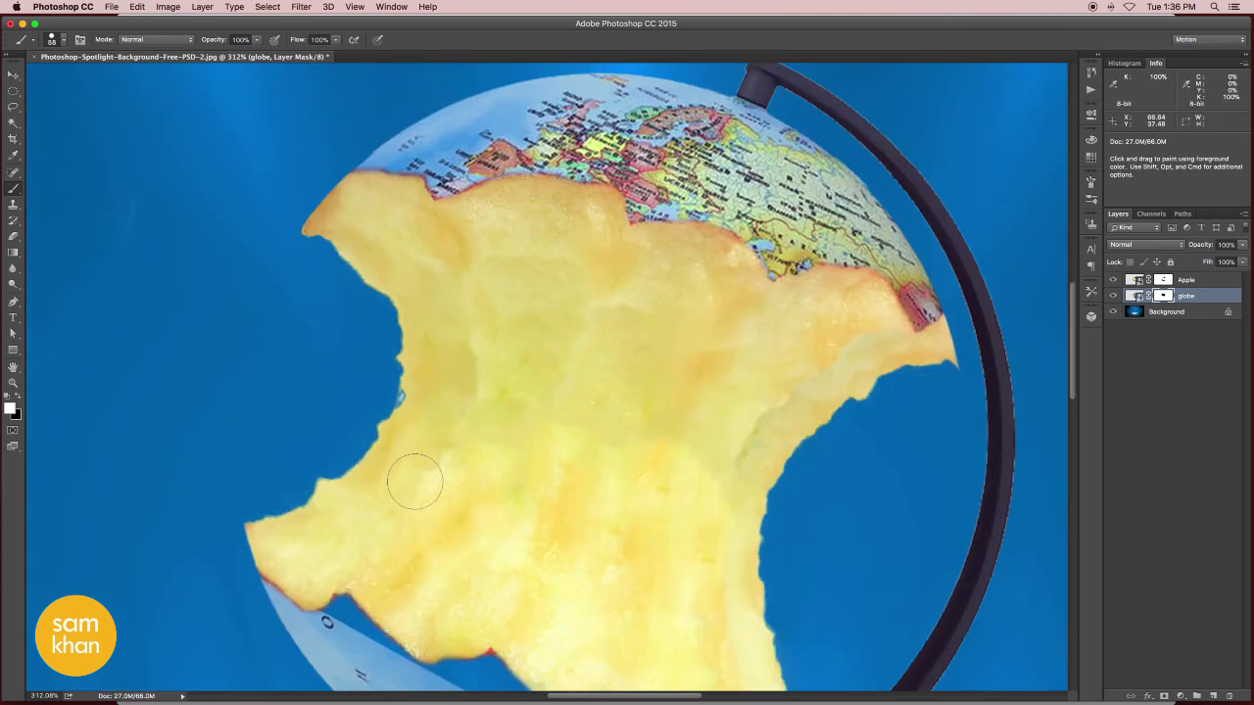
scroll(415, 481, "down", 5)
left_click_drag(540, 410, 740, 437)
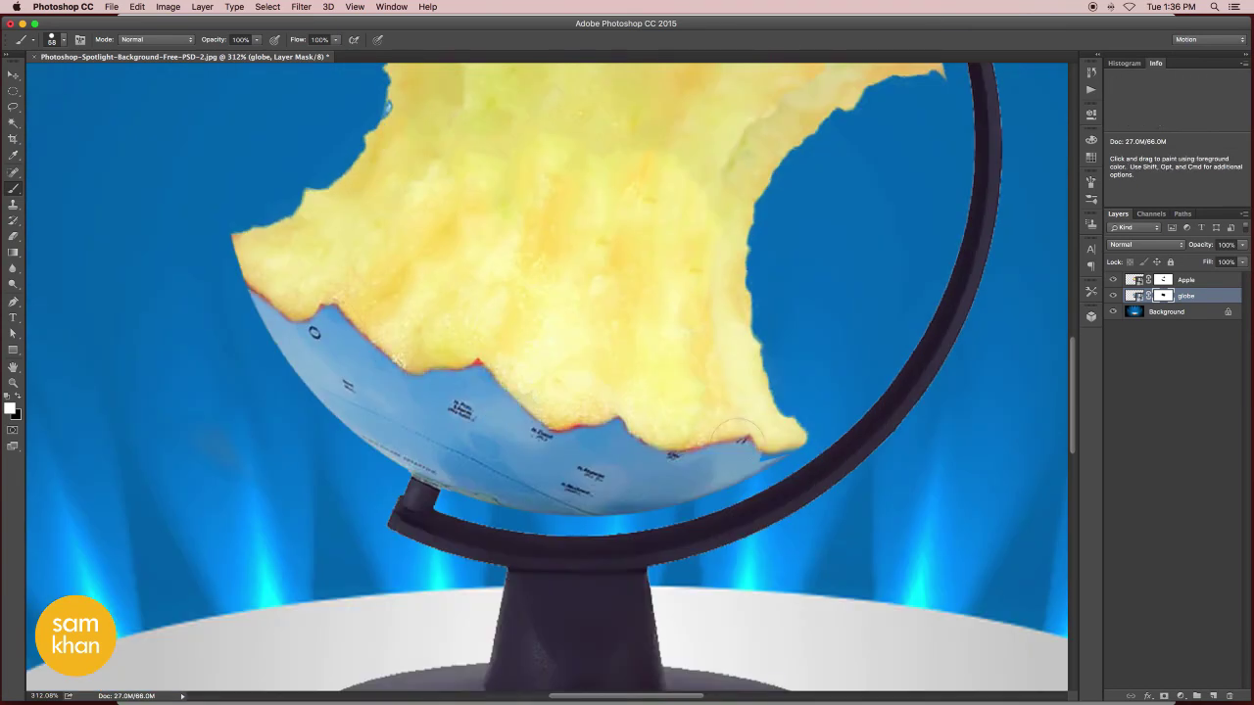
key("bracketleft")
key("v")
scroll(395, 321, "up", 2)
left_click(1186, 279)
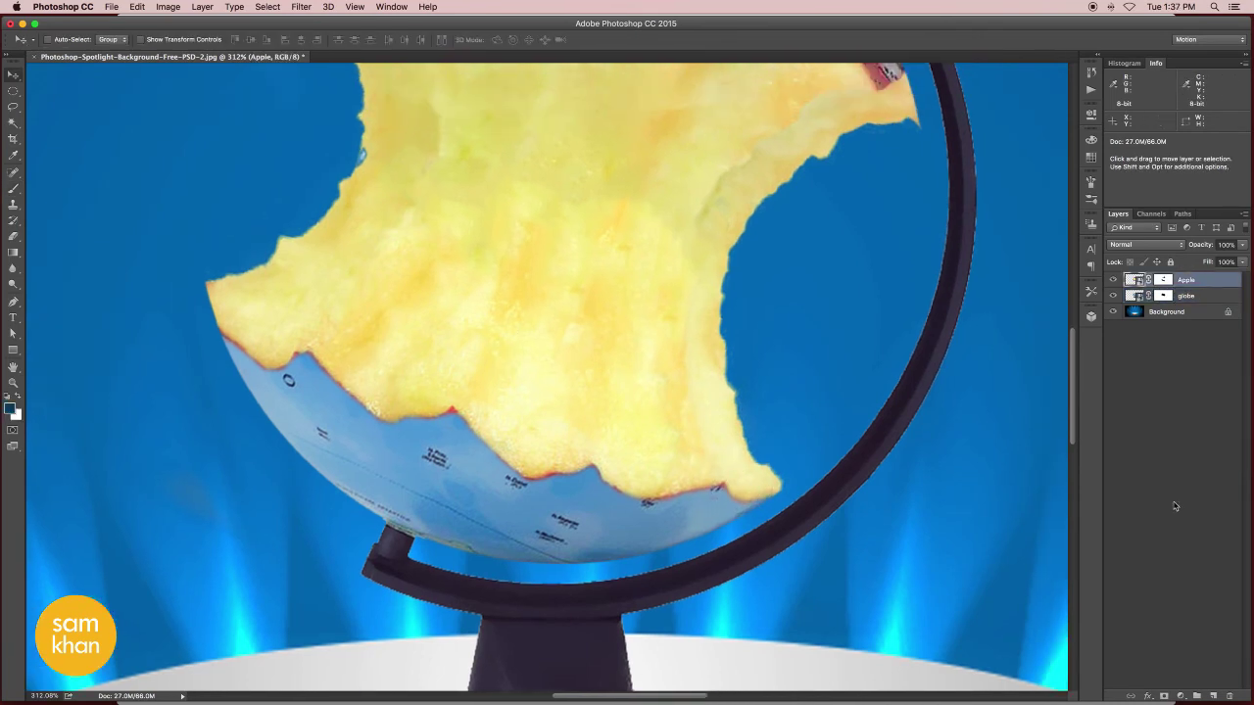
- Add a new Layer 1 above Apple and paint sampled yellow over the apple core
left_click(1211, 696)
key("b")
scroll(685, 362, "down", 2)
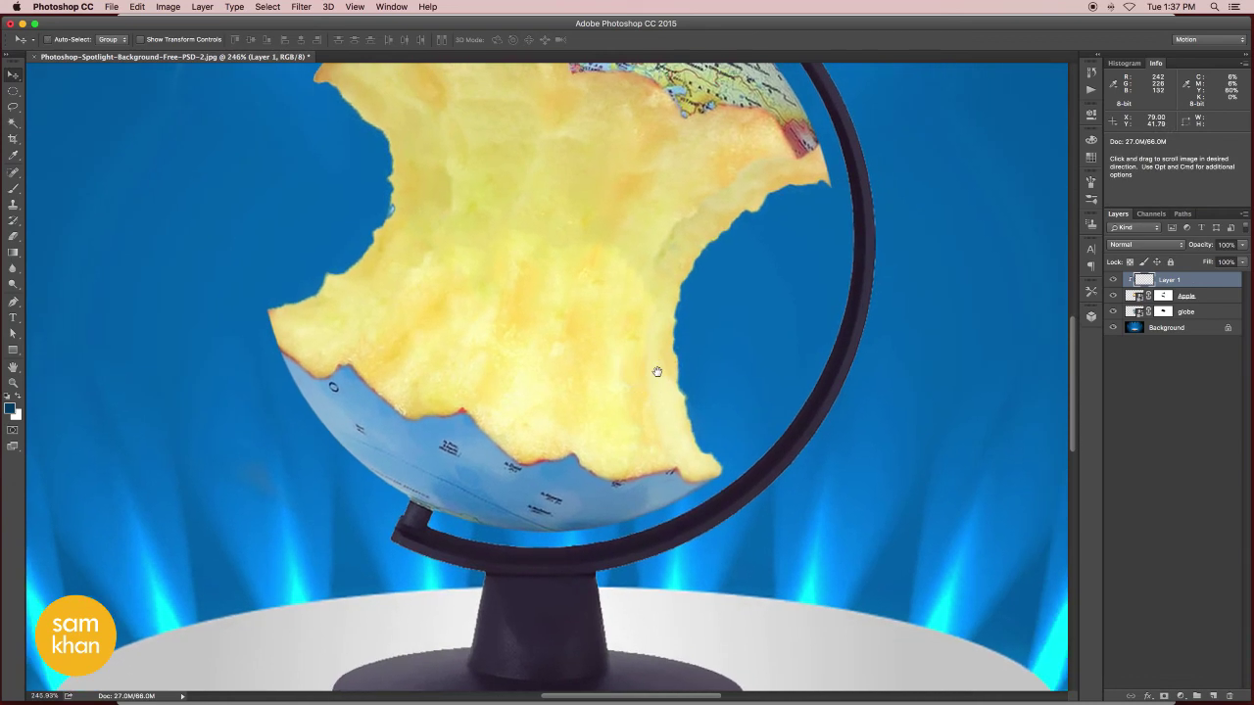
left_click(453, 356, "alt")
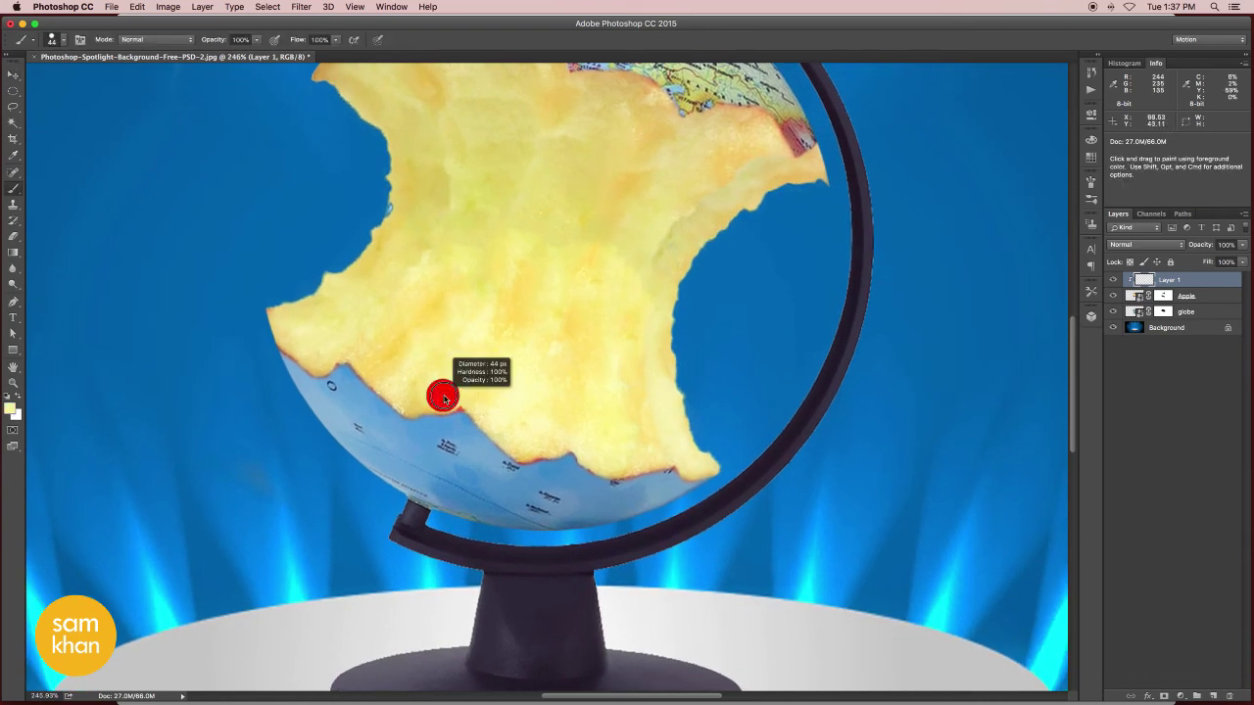
right_click(328, 365)
key("Escape")
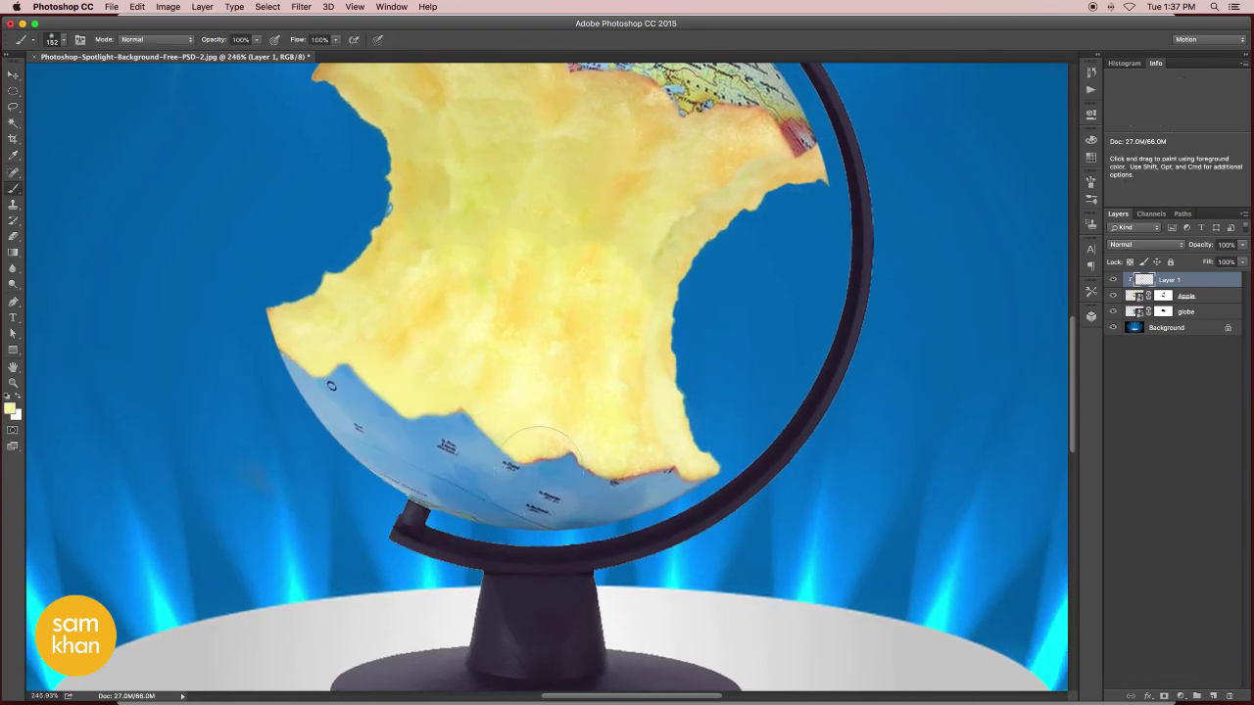
left_click_drag(588, 315, 579, 466)
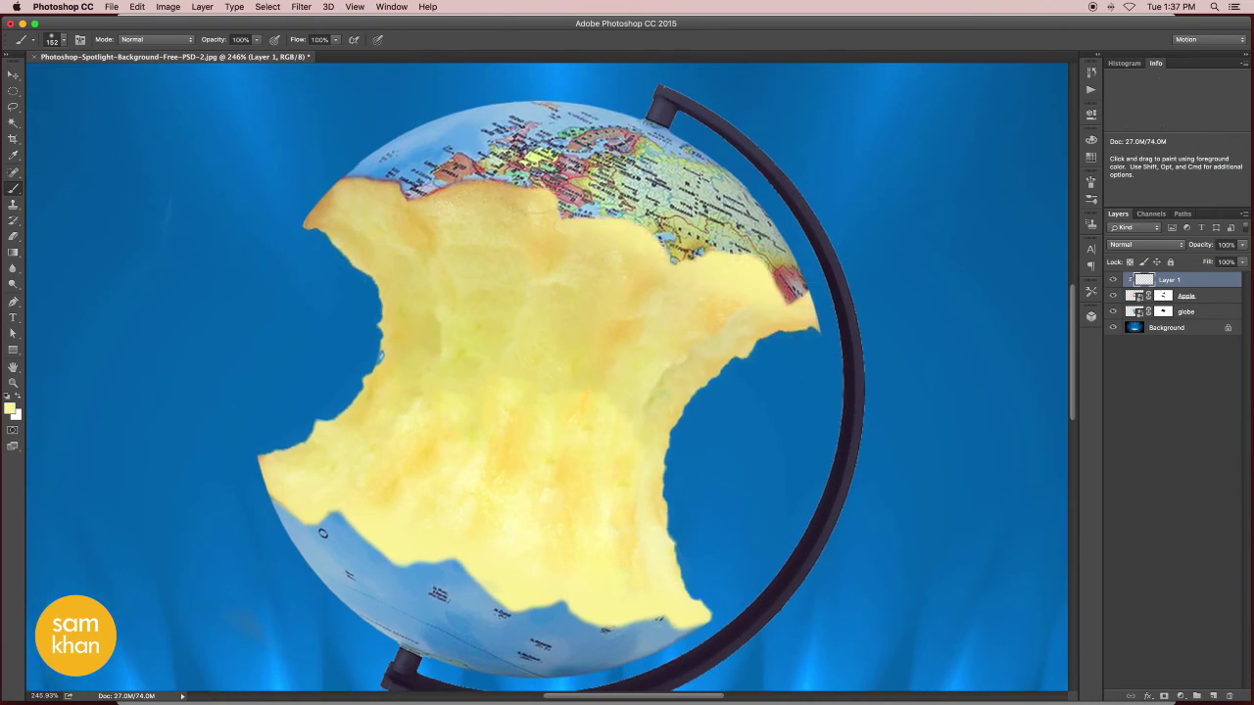
- Try Screen, Overlay, Darken and Linear Burn on Layer 1, then settle on Soft Light
key("v")
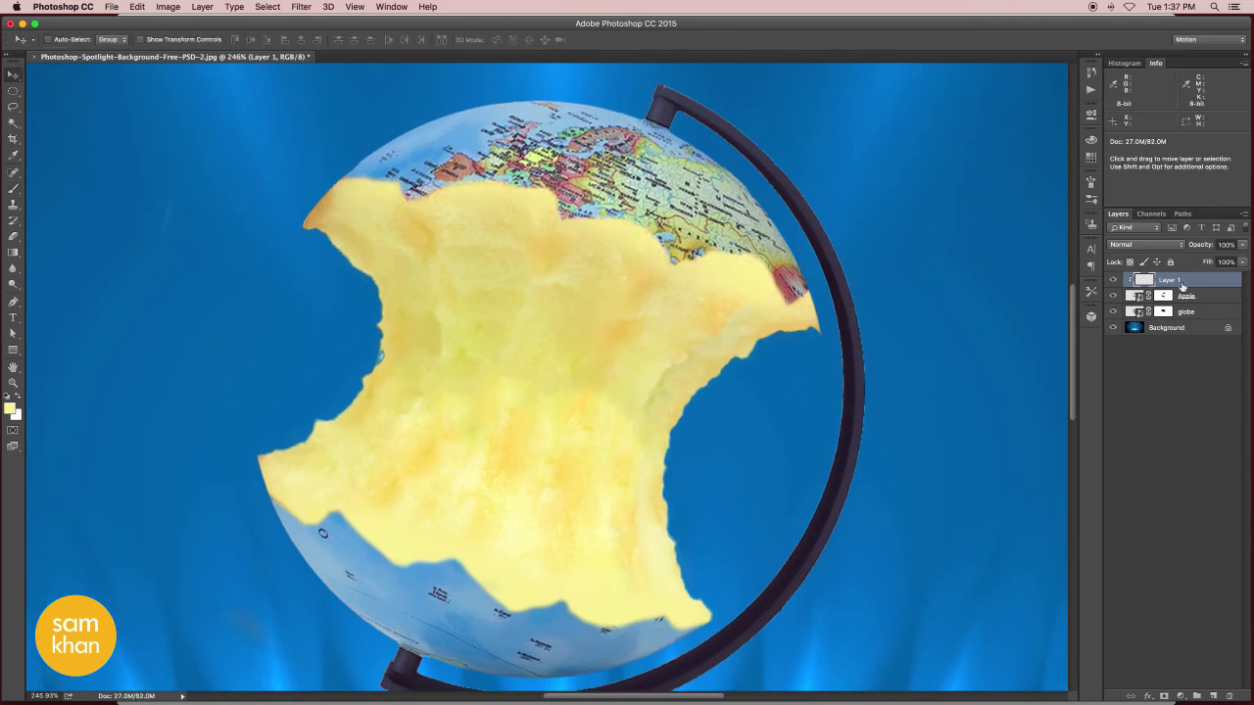
left_click(1144, 244)
left_click(1126, 334)
left_click(1141, 244)
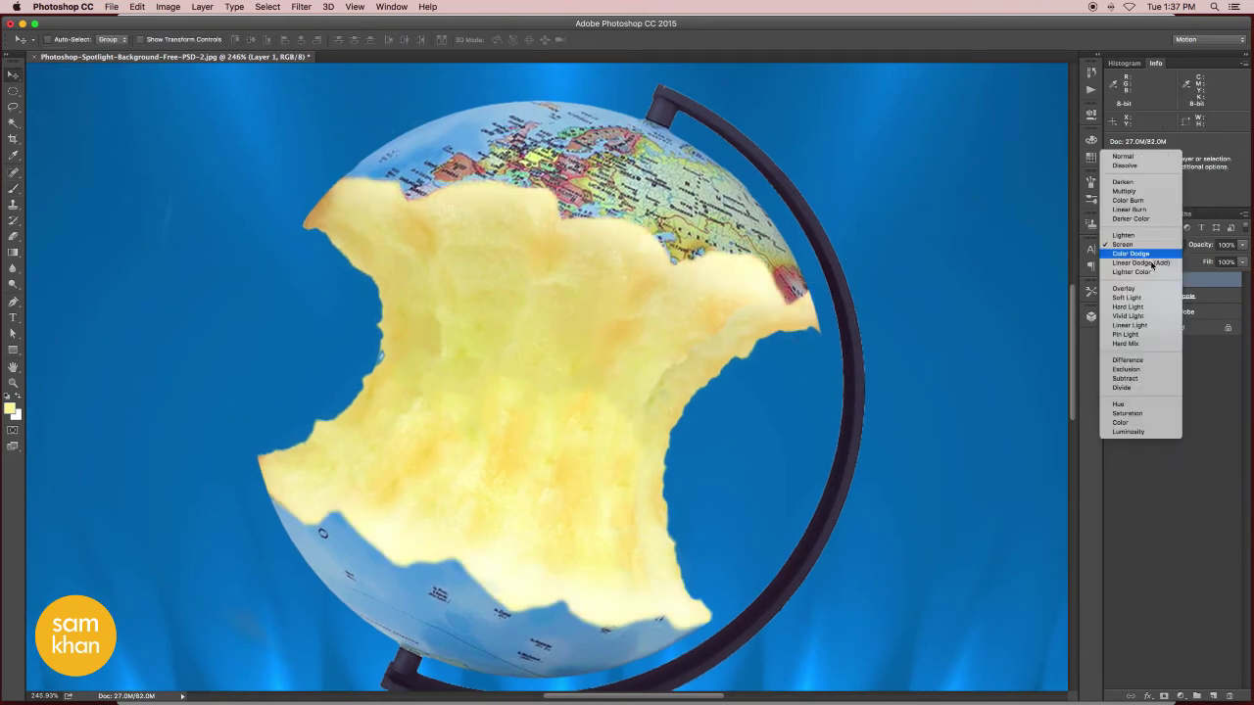
left_click(1124, 289)
left_click(1138, 244)
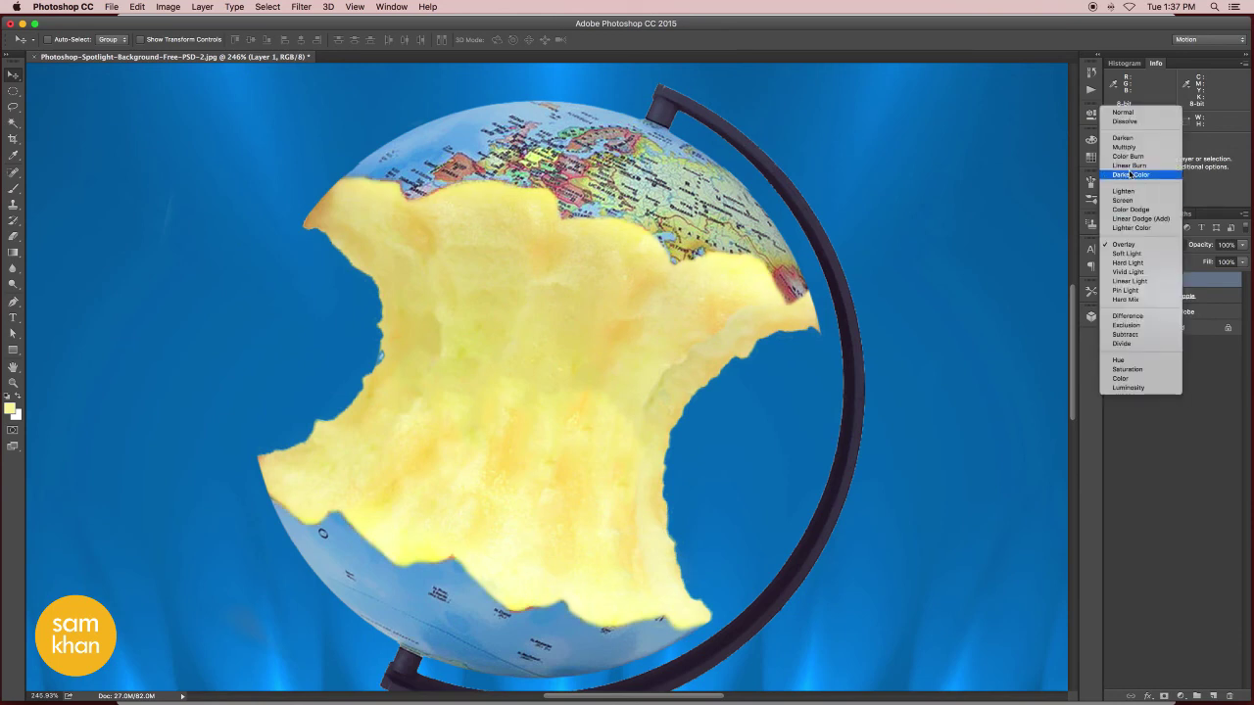
left_click(1127, 139)
left_click(1133, 246)
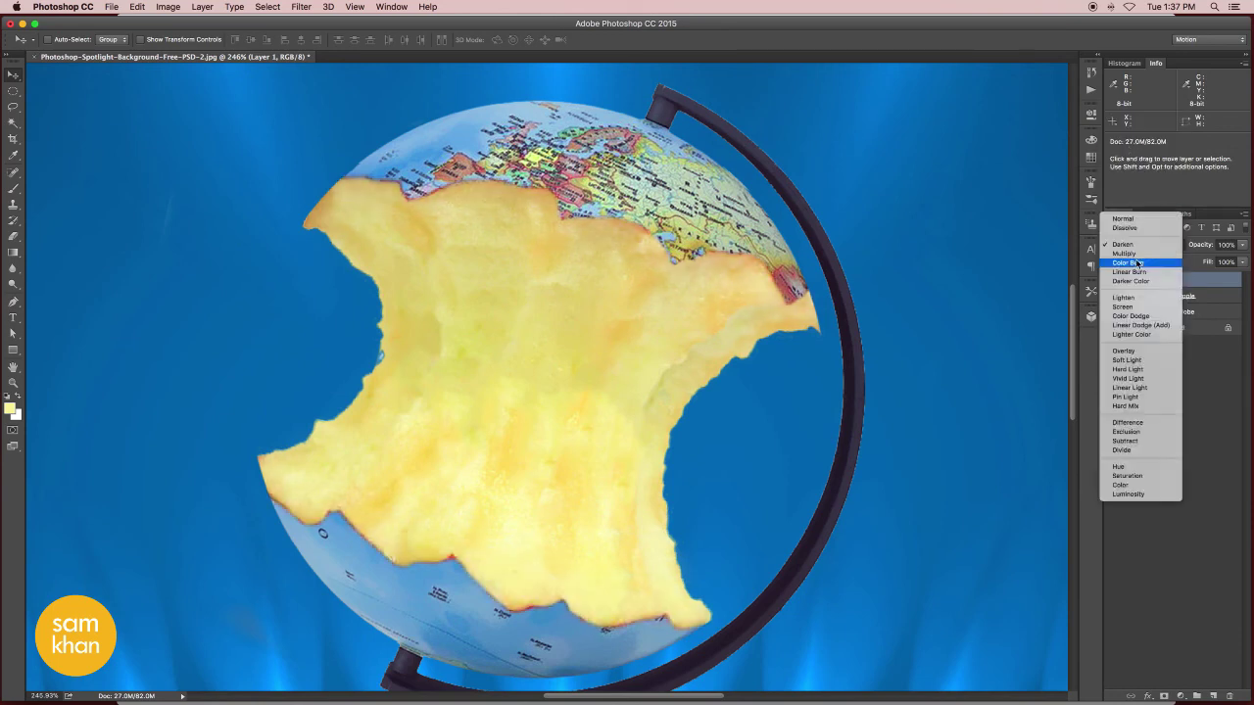
left_click(1136, 244)
left_click(1136, 245)
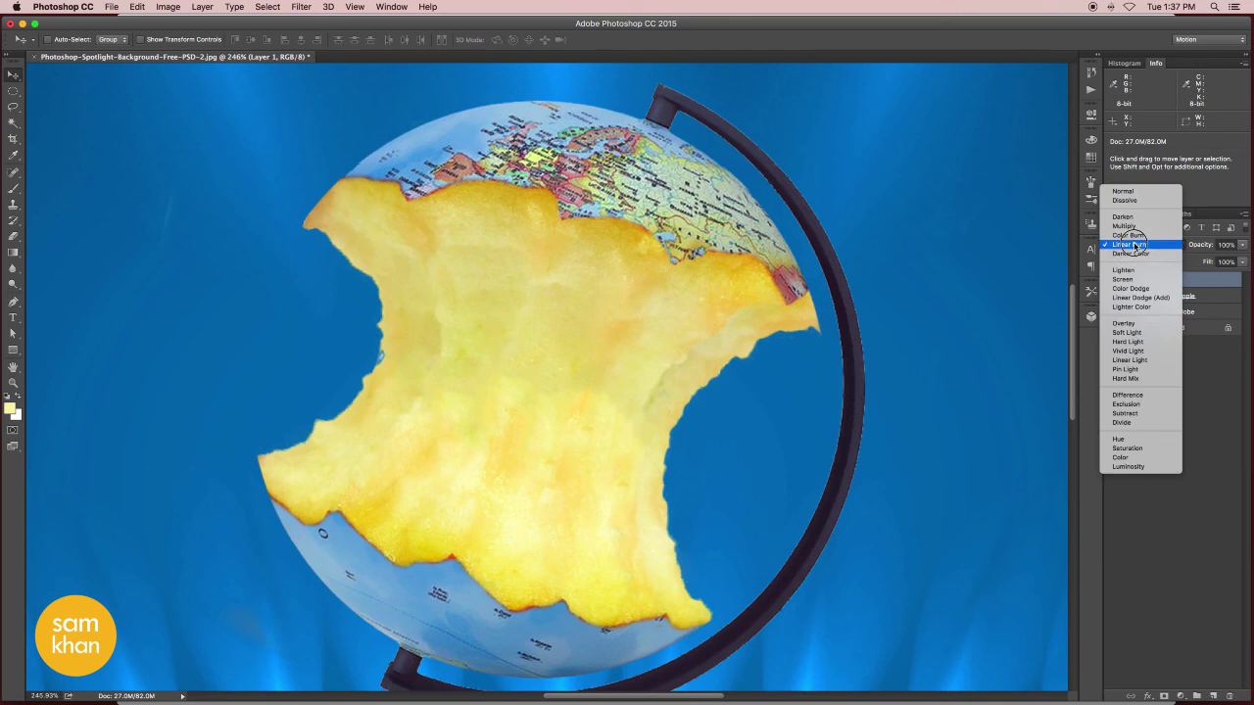
left_click(1131, 333)
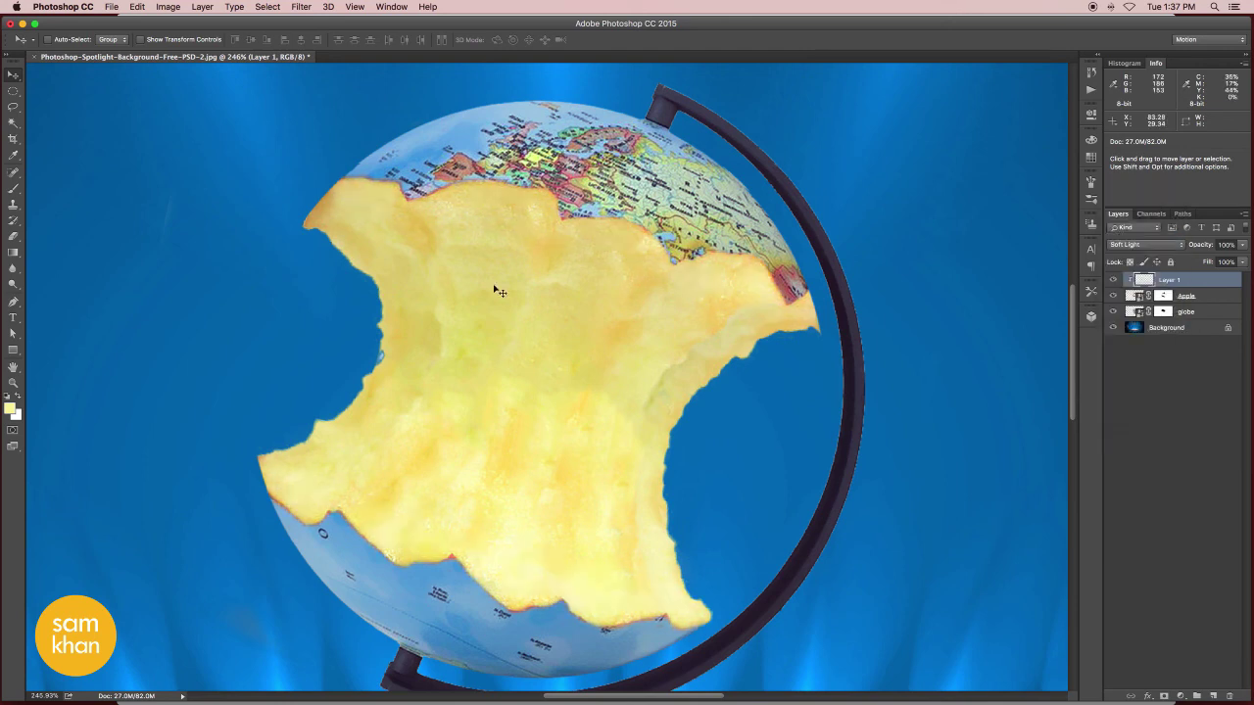
scroll(621, 341, "down", 3)
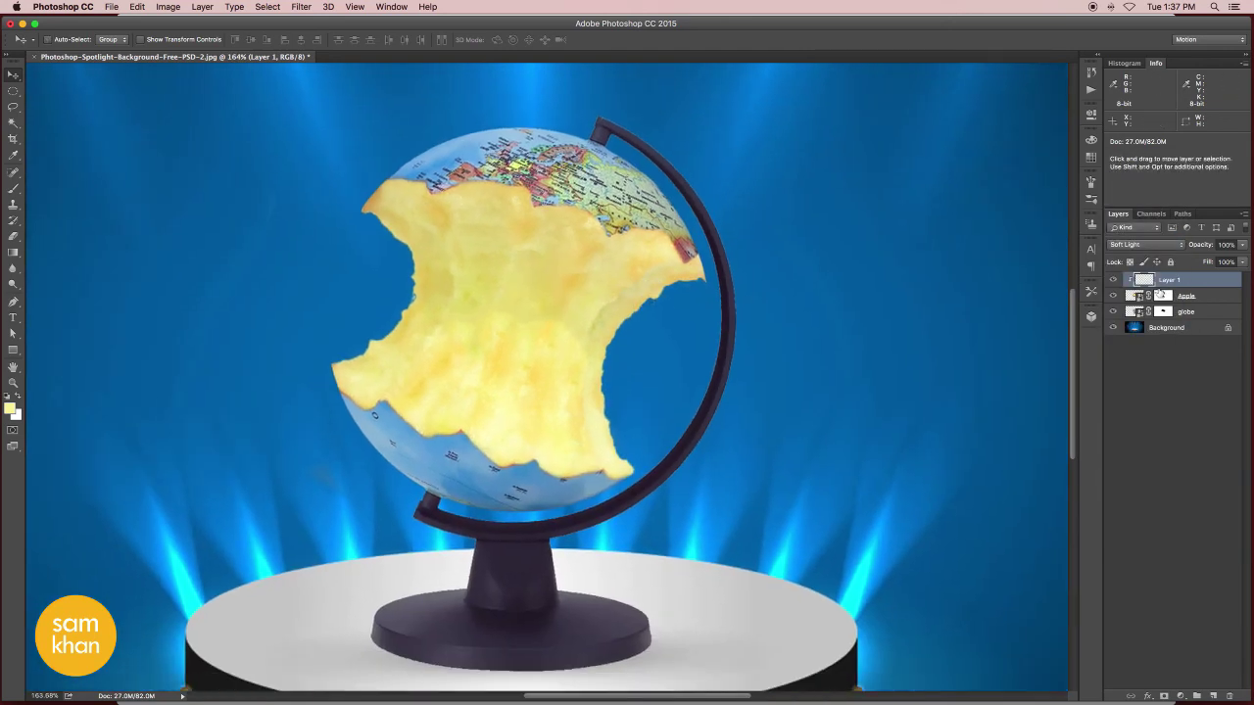
- Paint black with a small brush on the Apple mask to hide the red fringe
scroll(456, 462, "up", 5)
left_click(1163, 295)
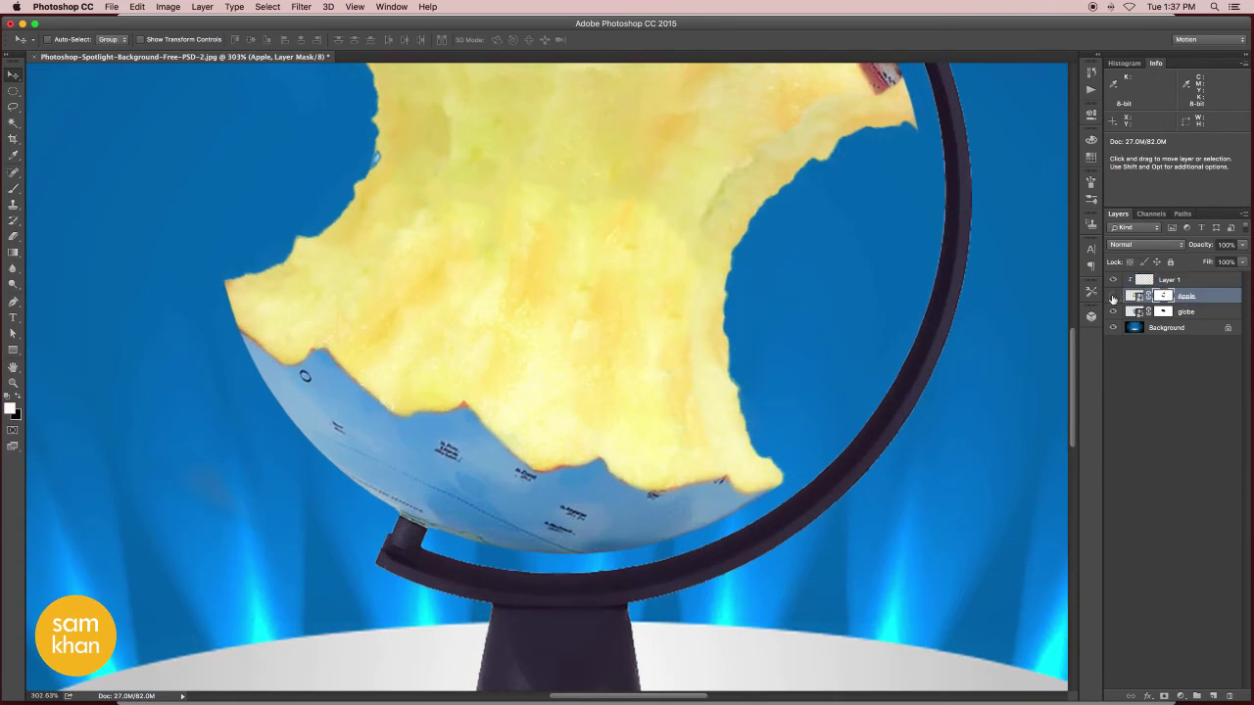
key("b")
left_click_drag(559, 364, 473, 364)
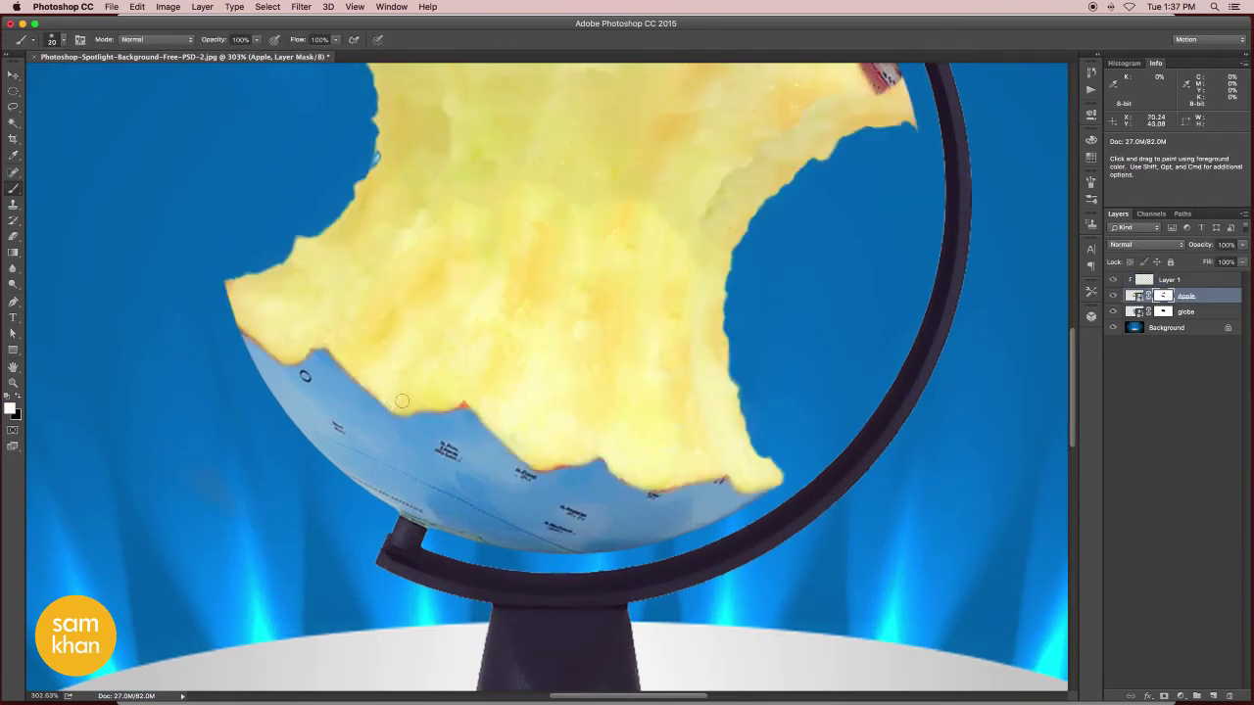
scroll(468, 411, "up", 2)
key("x")
left_click(468, 409)
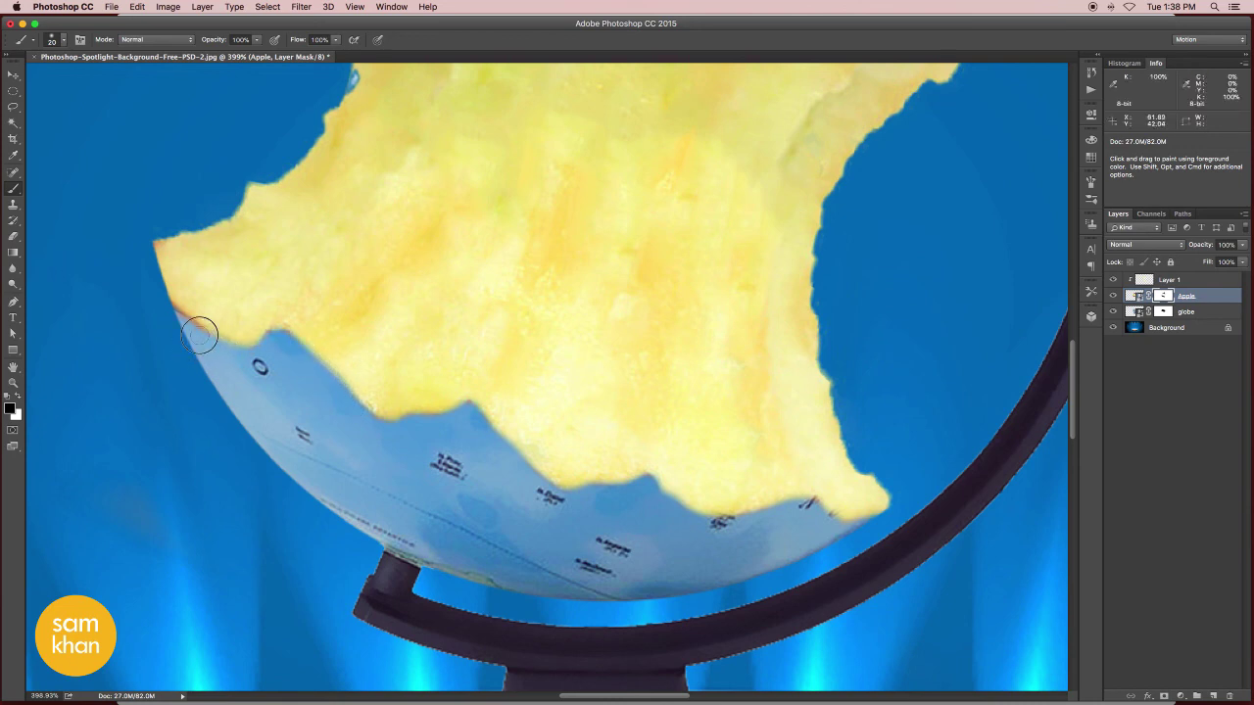
- Select the globe mask with white as foreground and fit the whole image in view
left_click(1164, 314)
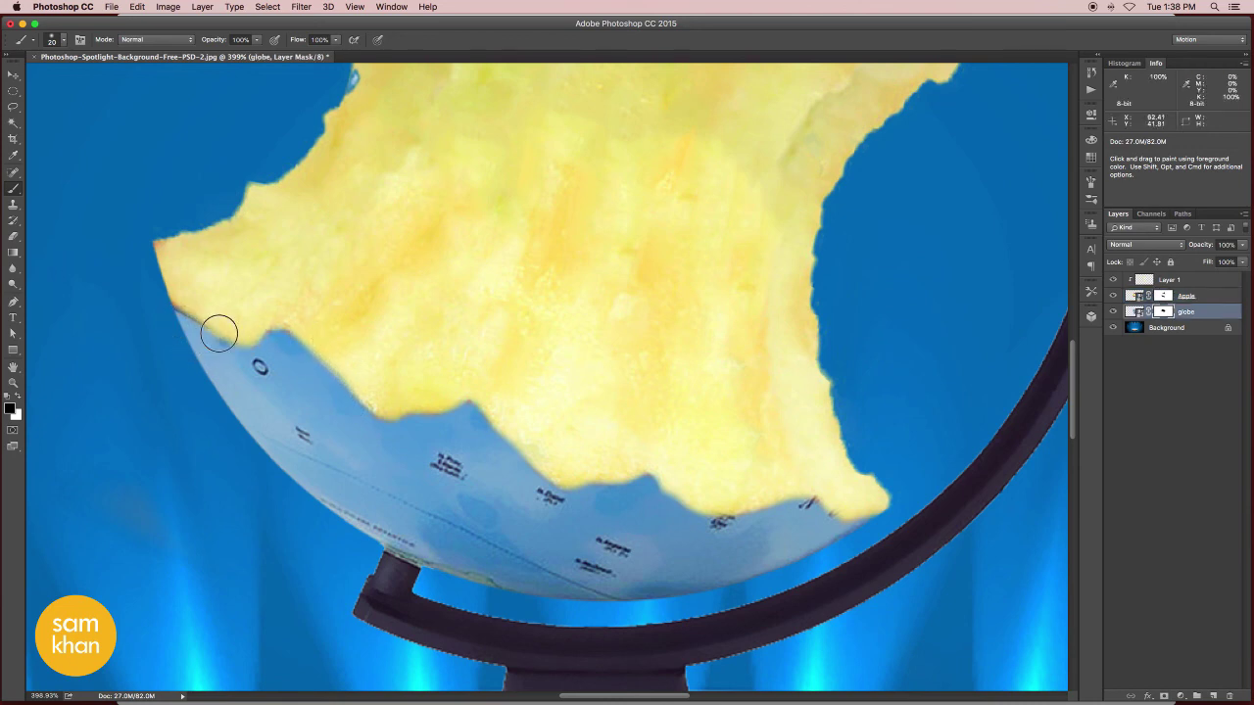
key("x")
key("v")
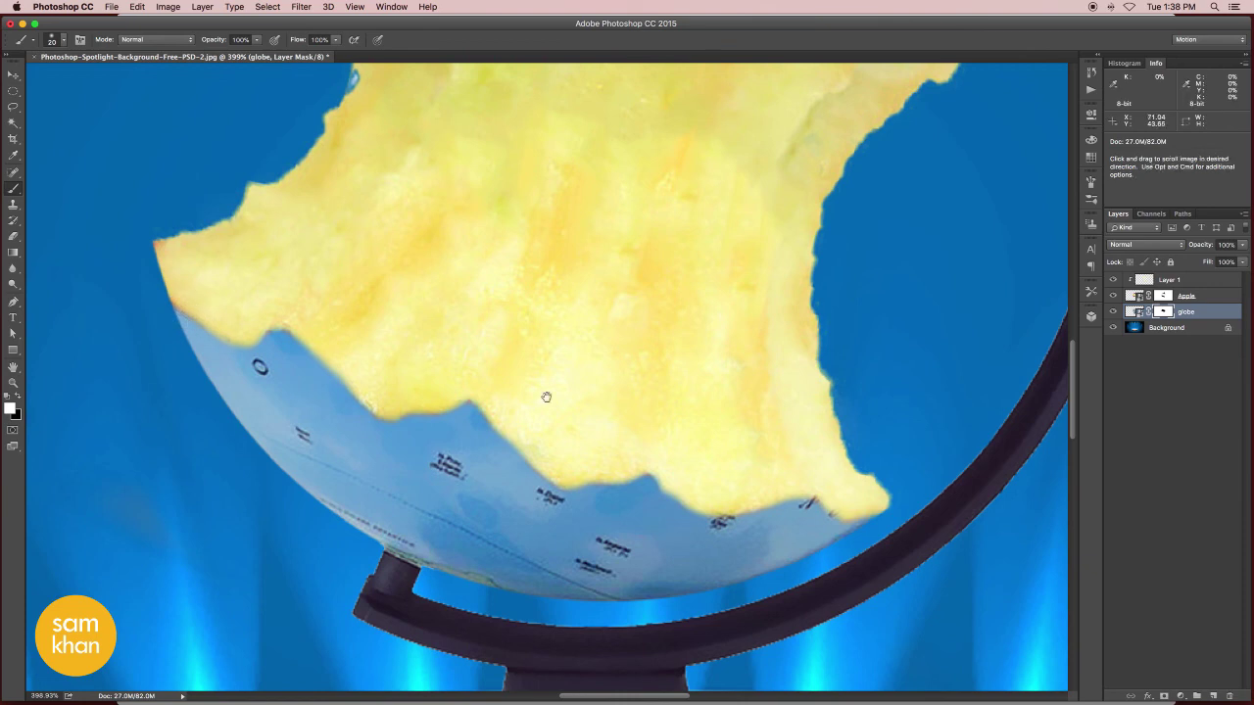
key("super+0")
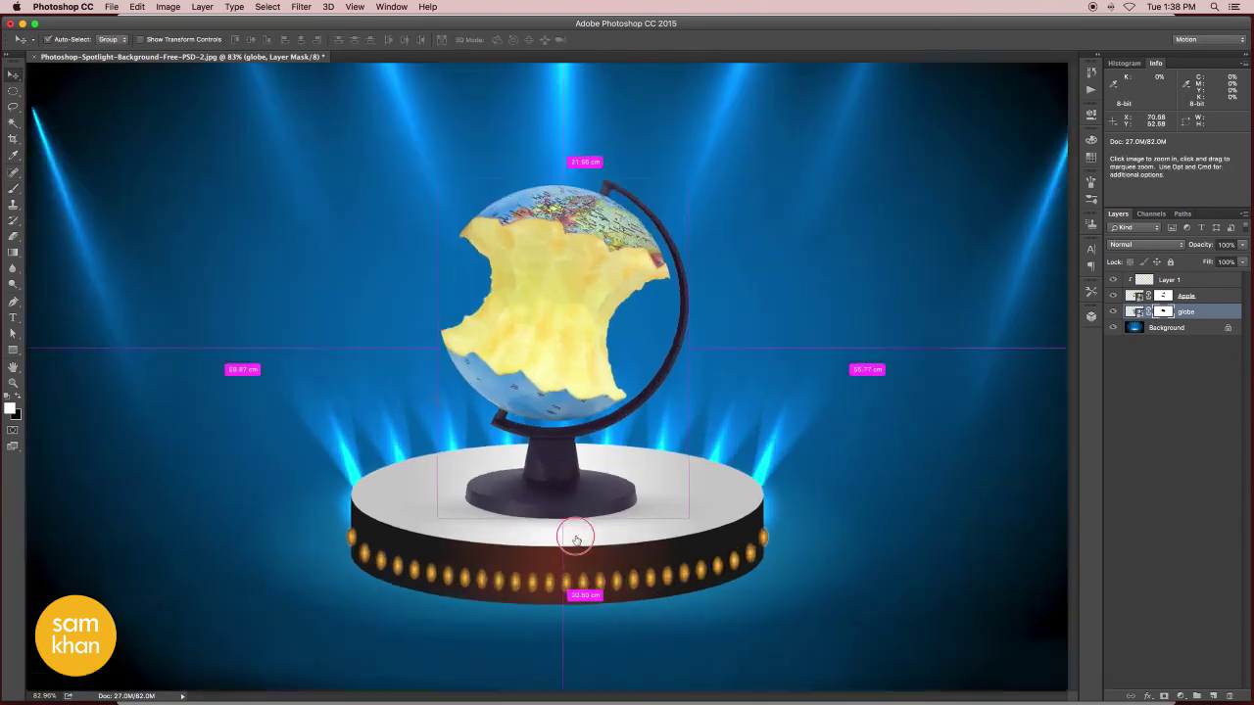
- Add a new layer beneath the globe and draw an elliptical selection around its base
scroll(574, 532, "up", 4)
left_click(12, 91)
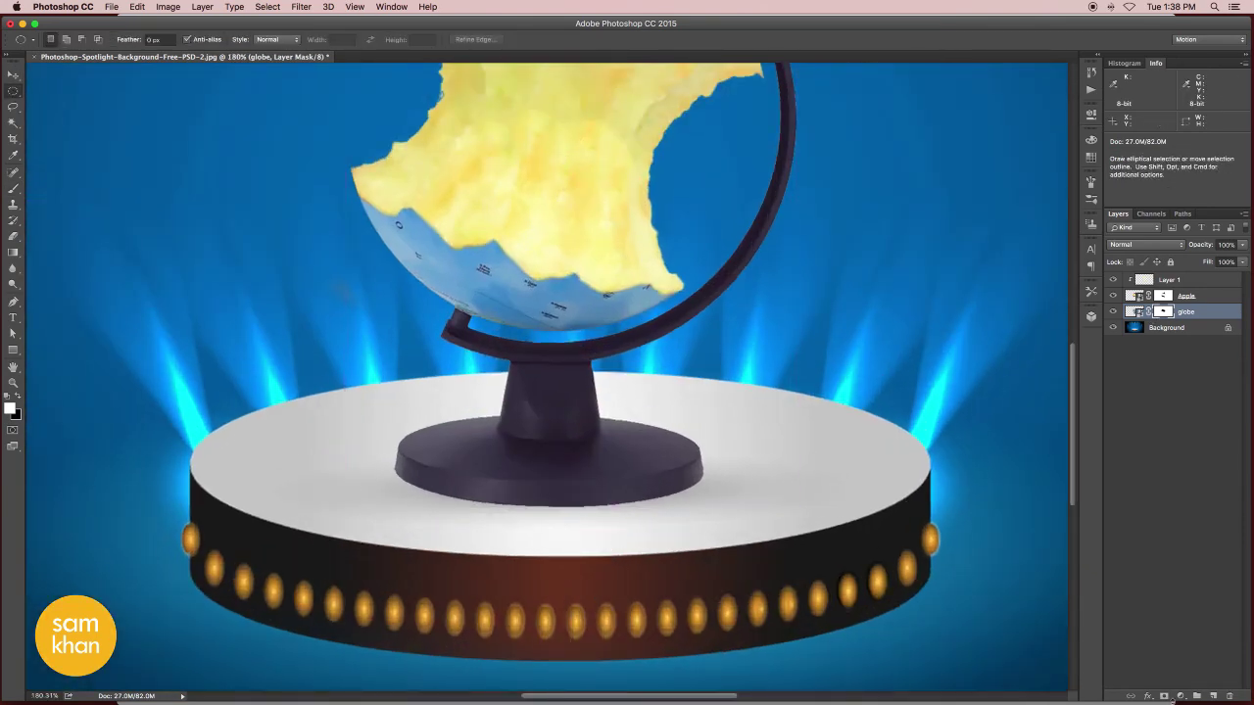
left_click(1213, 696)
left_click_drag(1165, 311, 1163, 333)
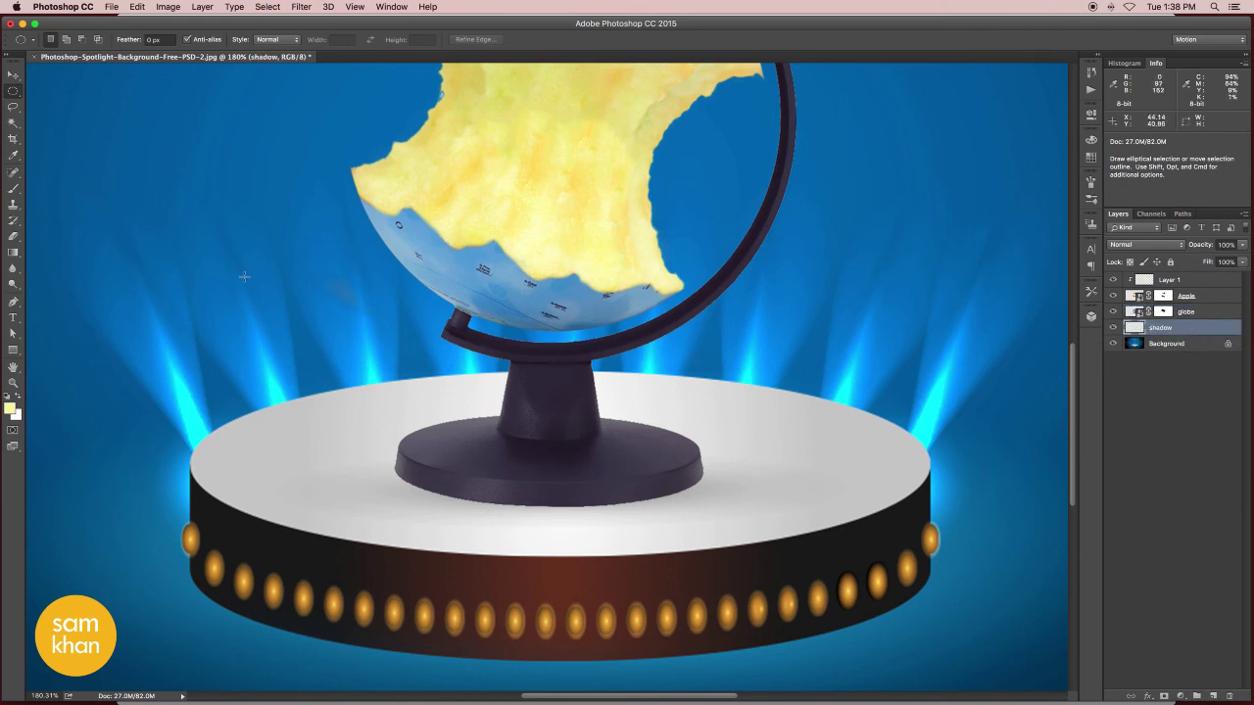
left_click_drag(384, 424, 712, 507)
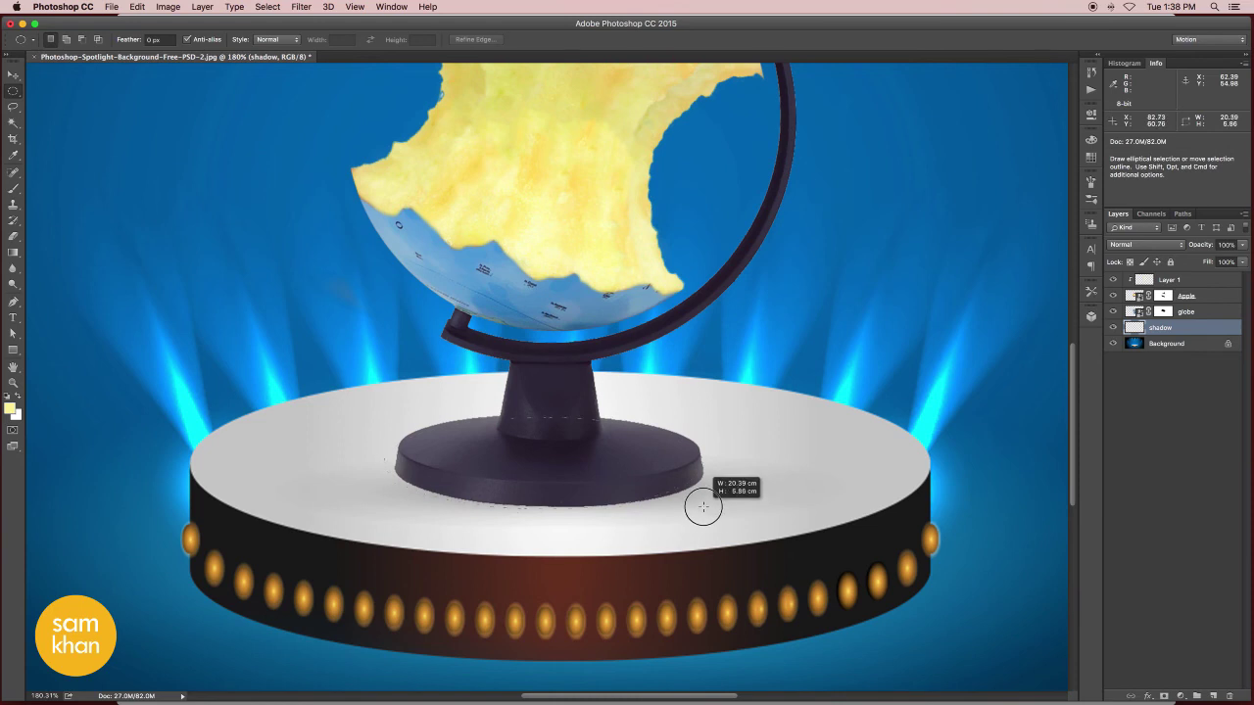
left_click_drag(712, 506, 706, 509)
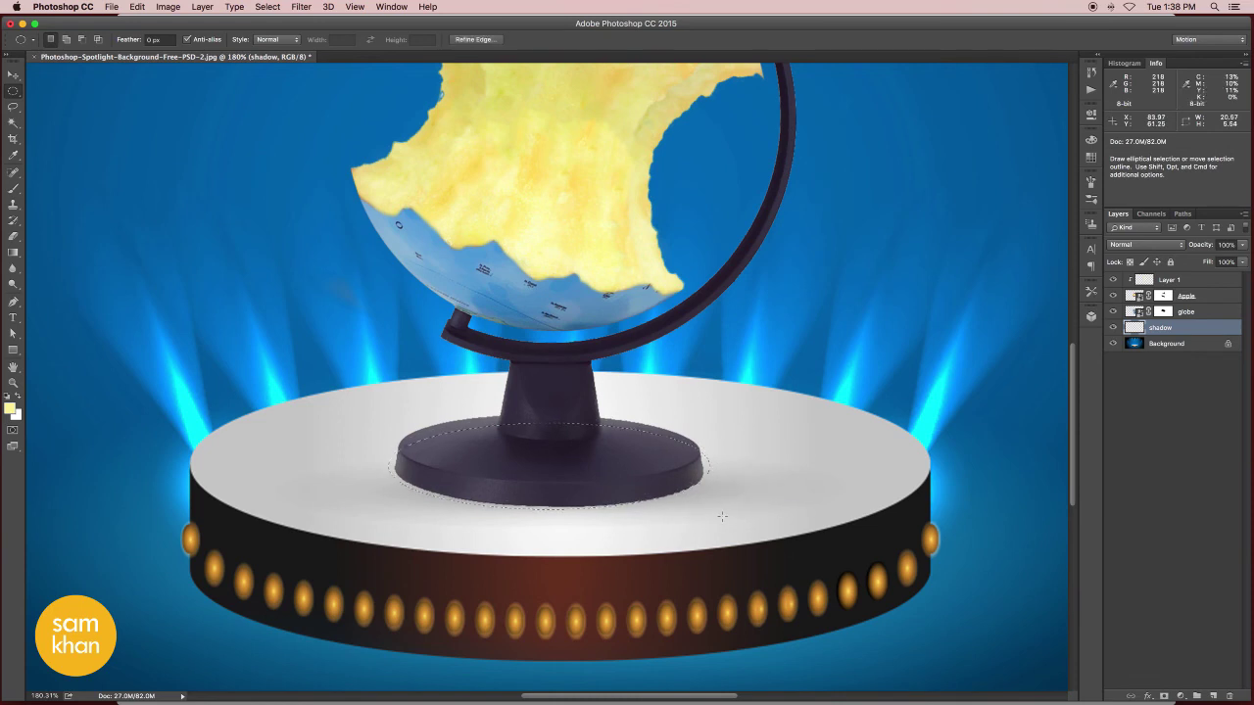
- Fill the ellipse with black (000000) and squash it flat with Free Transform
left_click(10, 416)
type("000000")
key("Return")
key("alt+BackSpace")
key("ctrl+t")
left_click_drag(549, 423, 577, 461)
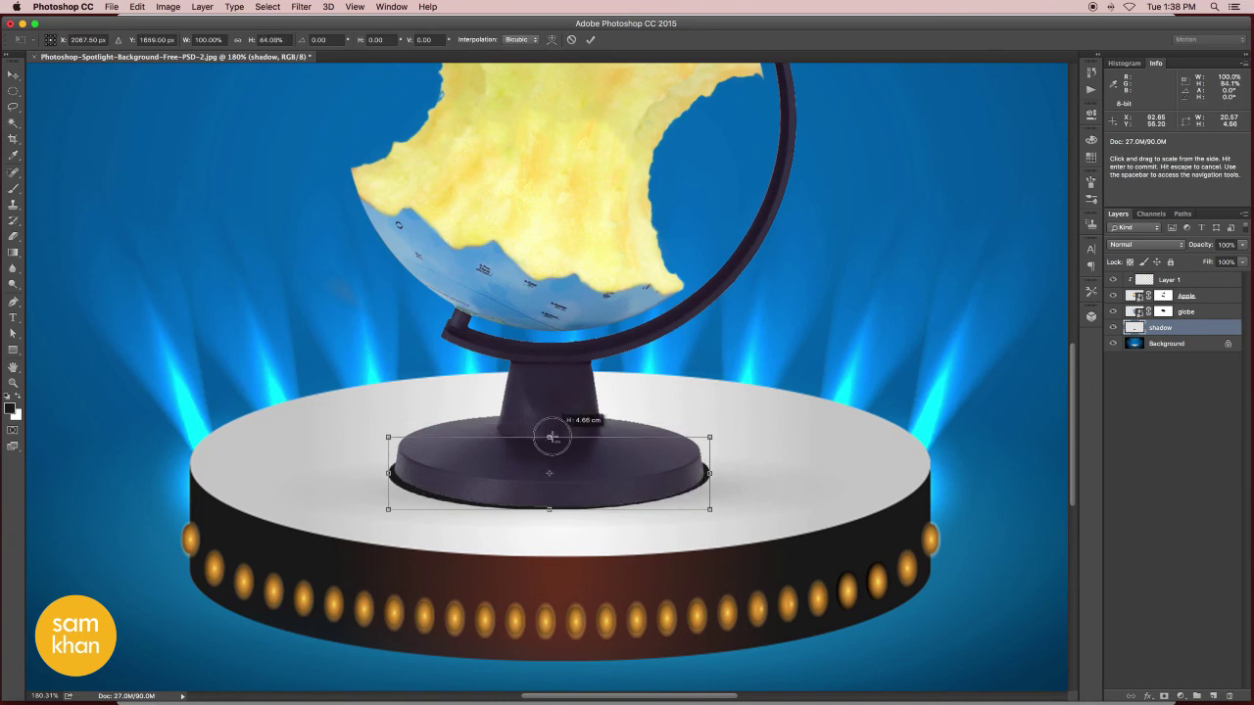
key("Return")
- Give the shadow 39% opacity, a Motion Blur and Multiply blending, then fit the view
left_click_drag(1243, 245, 1208, 262)
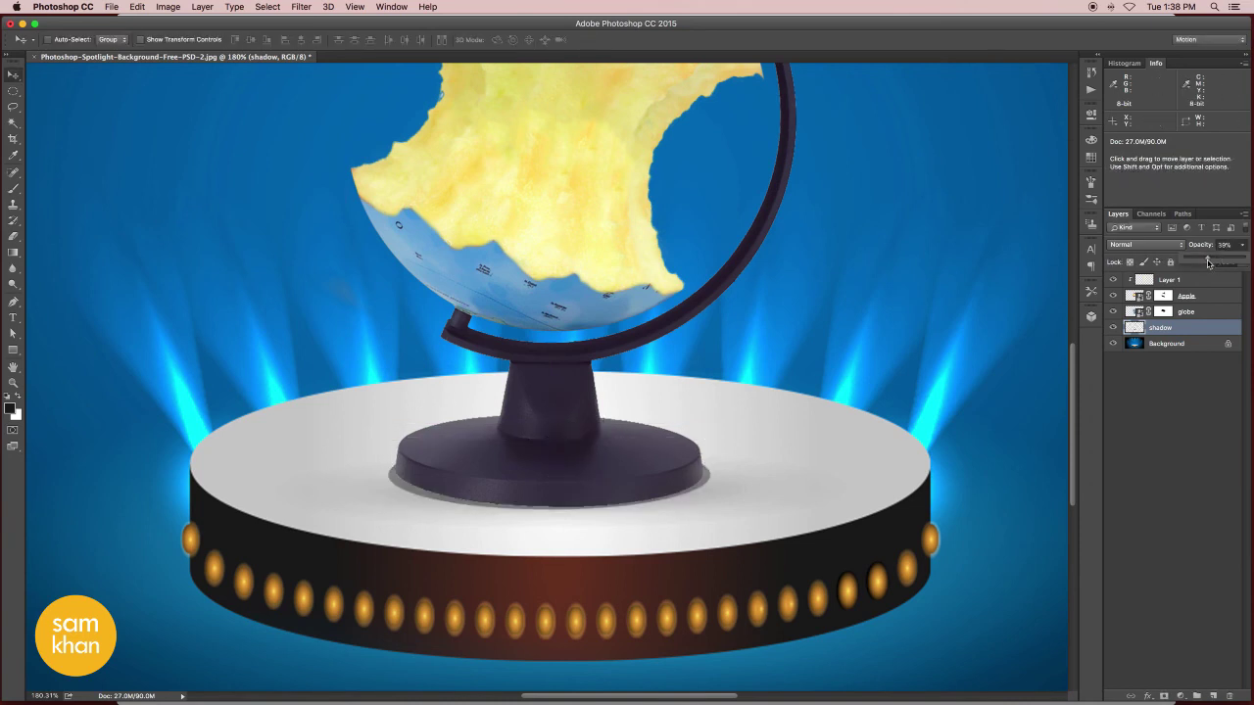
left_click(304, 8)
mouse_move(307, 152)
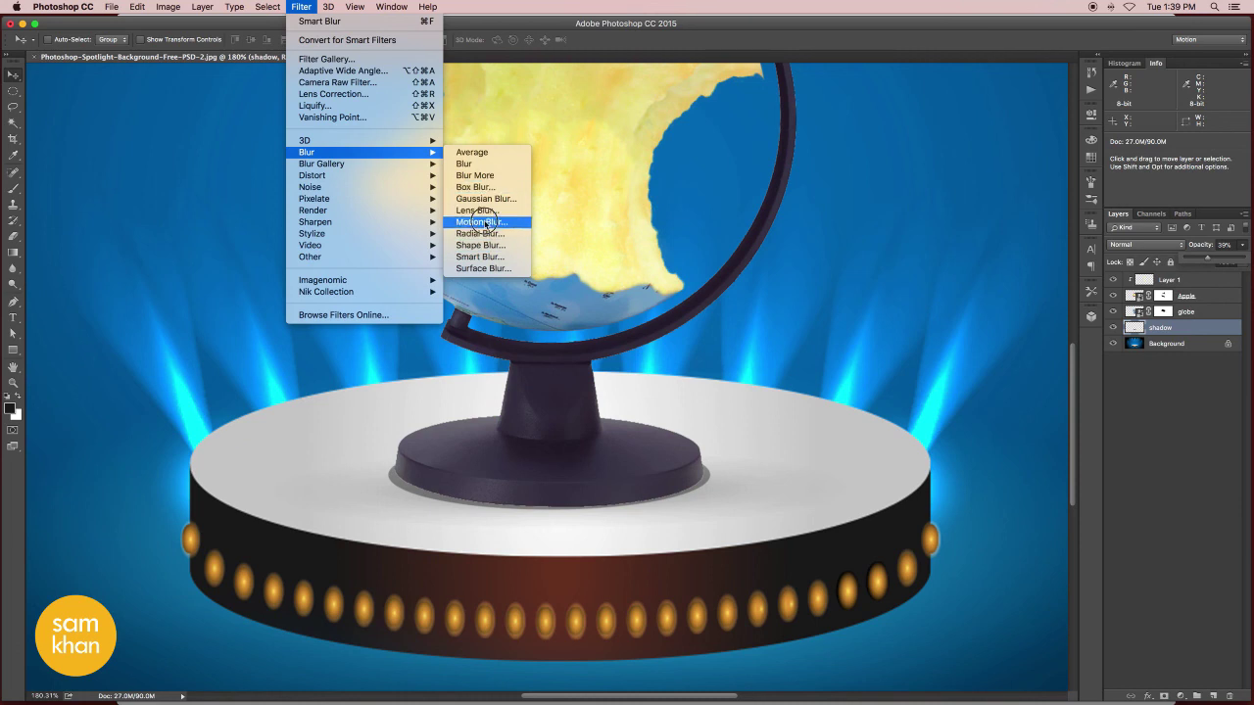
left_click(484, 222)
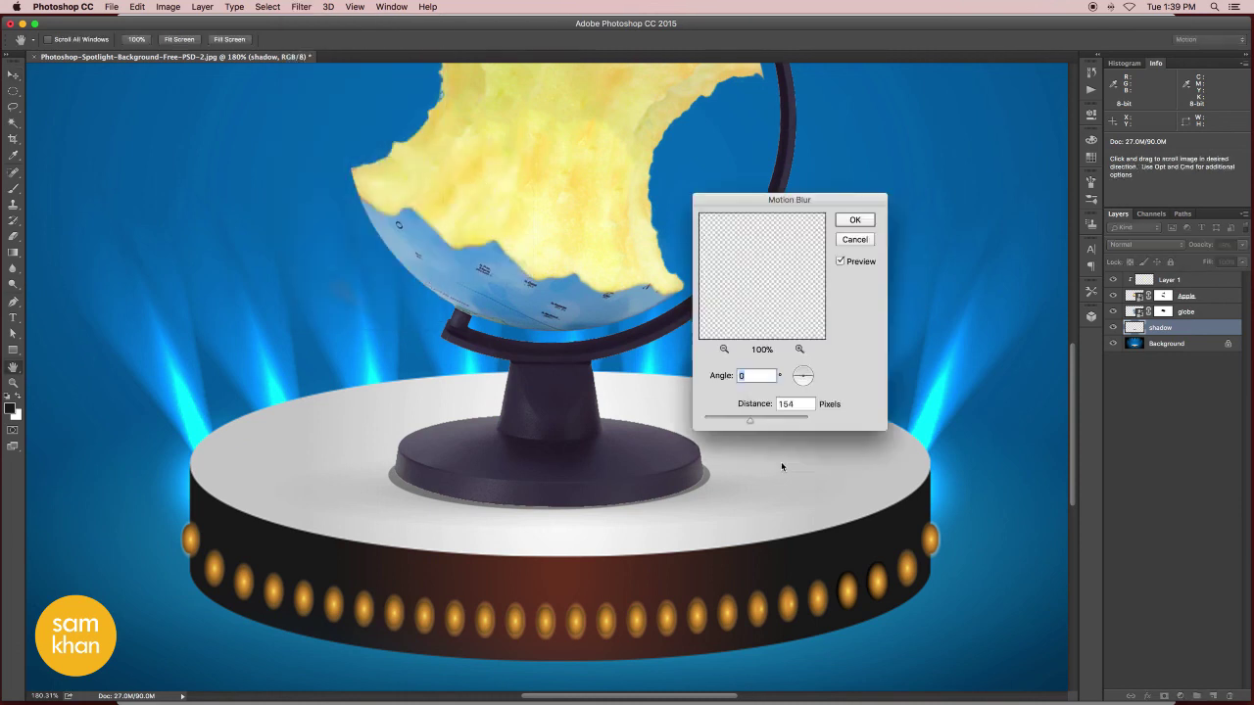
left_click(862, 223)
left_click(1144, 244)
left_click(1136, 277)
key("super+minus")
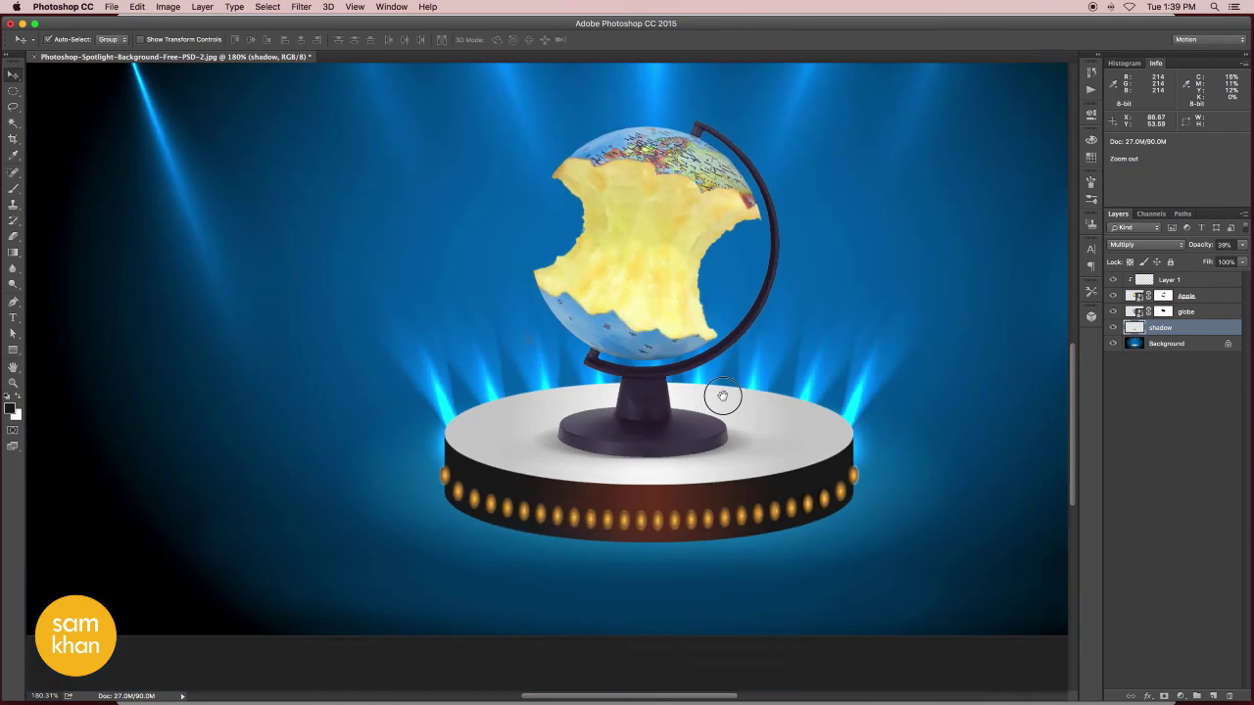
key("super+0")
- Add a layer above the tint and paint sampled blue at 18% brush opacity around the globe
left_click(1191, 280)
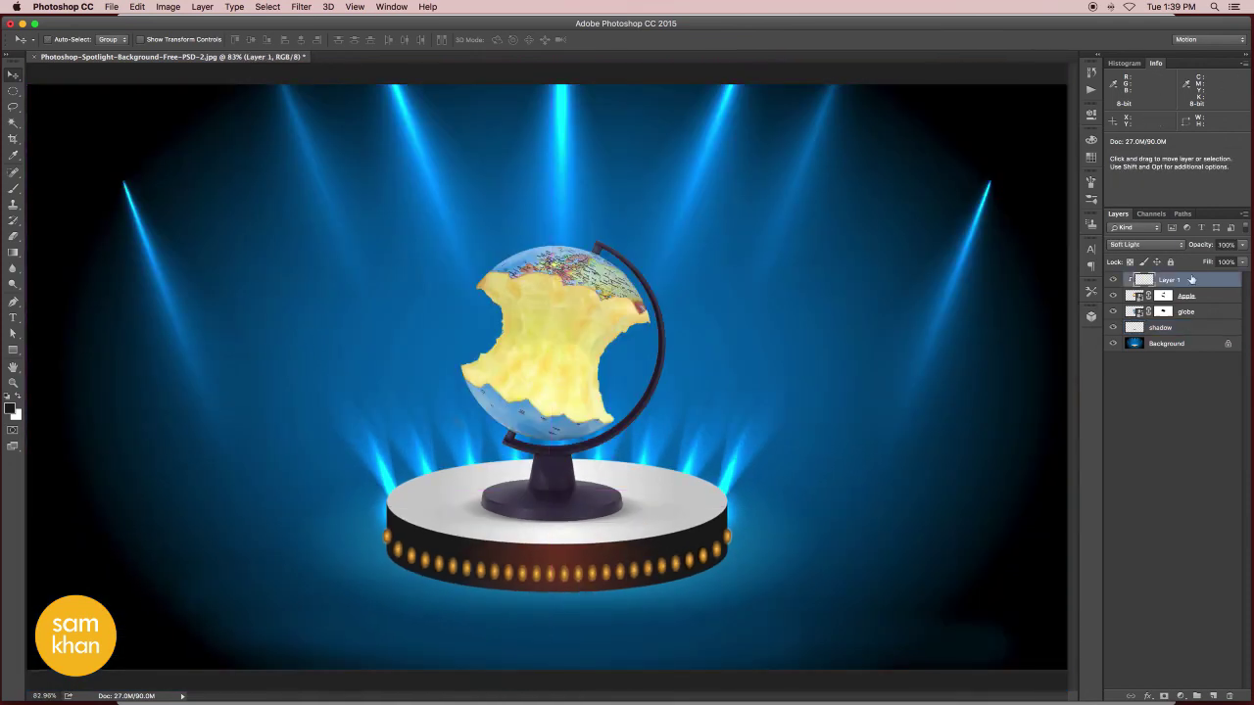
left_click(1213, 697)
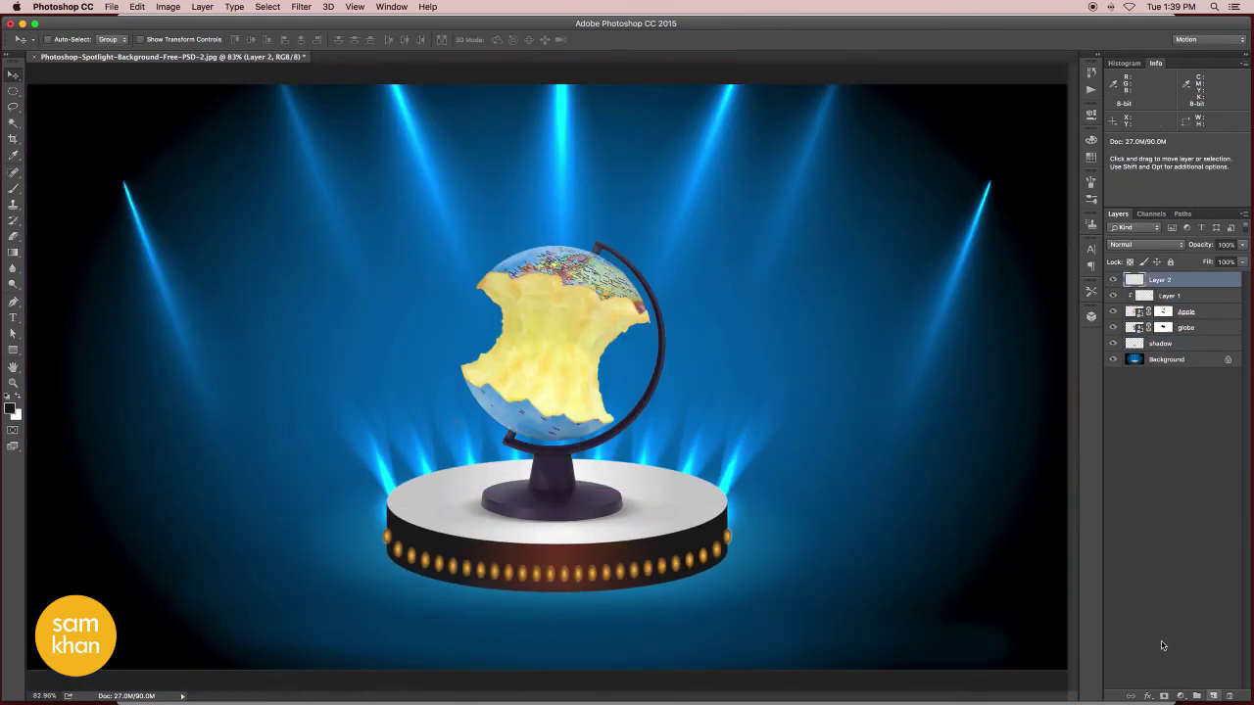
key("i")
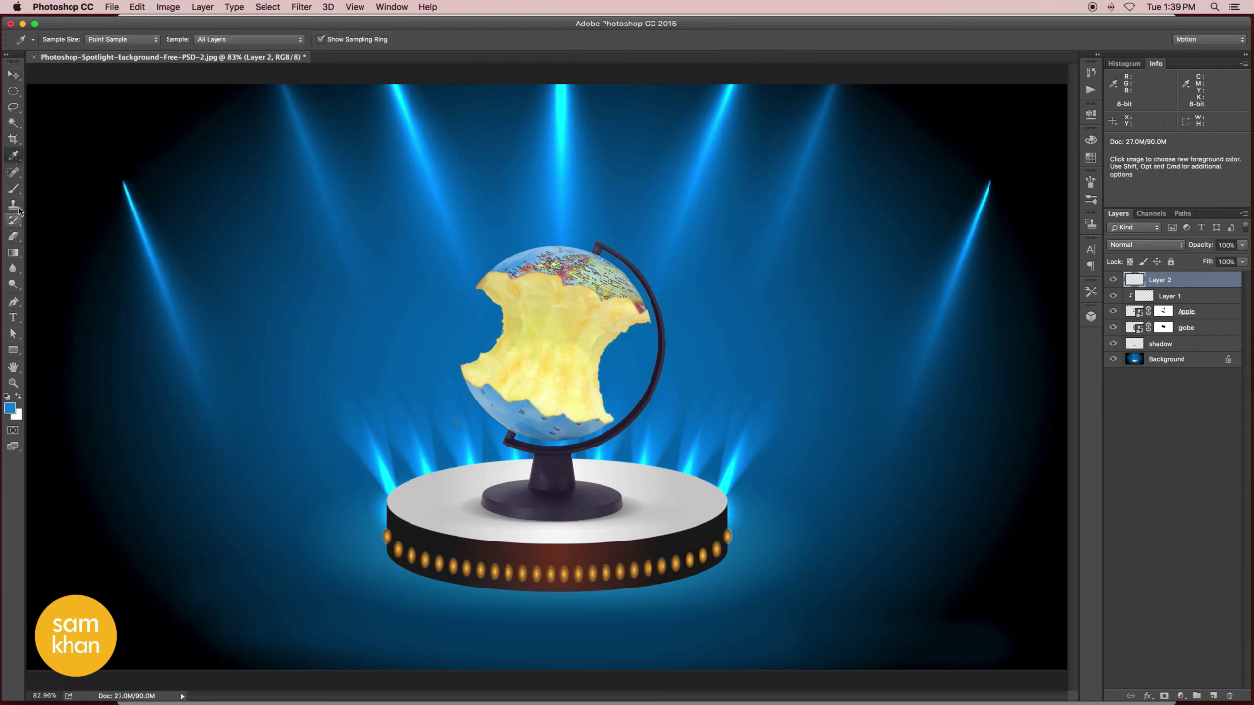
key("b")
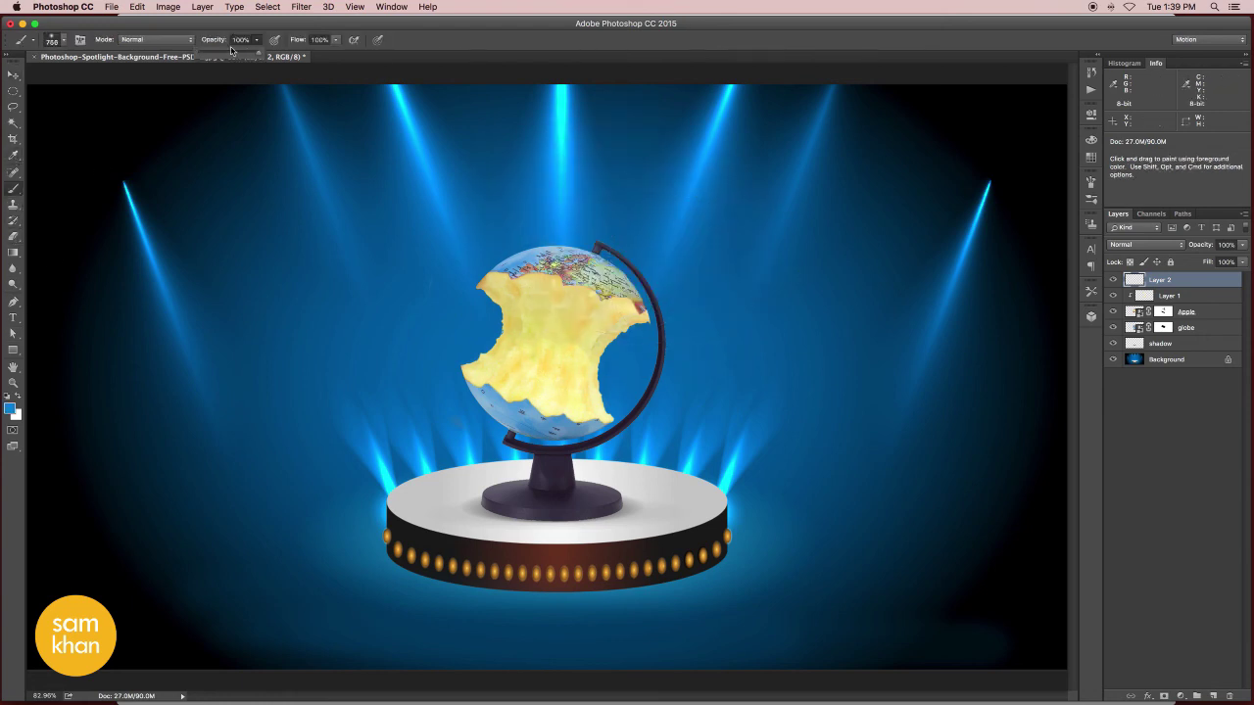
left_click_drag(215, 56, 210, 55)
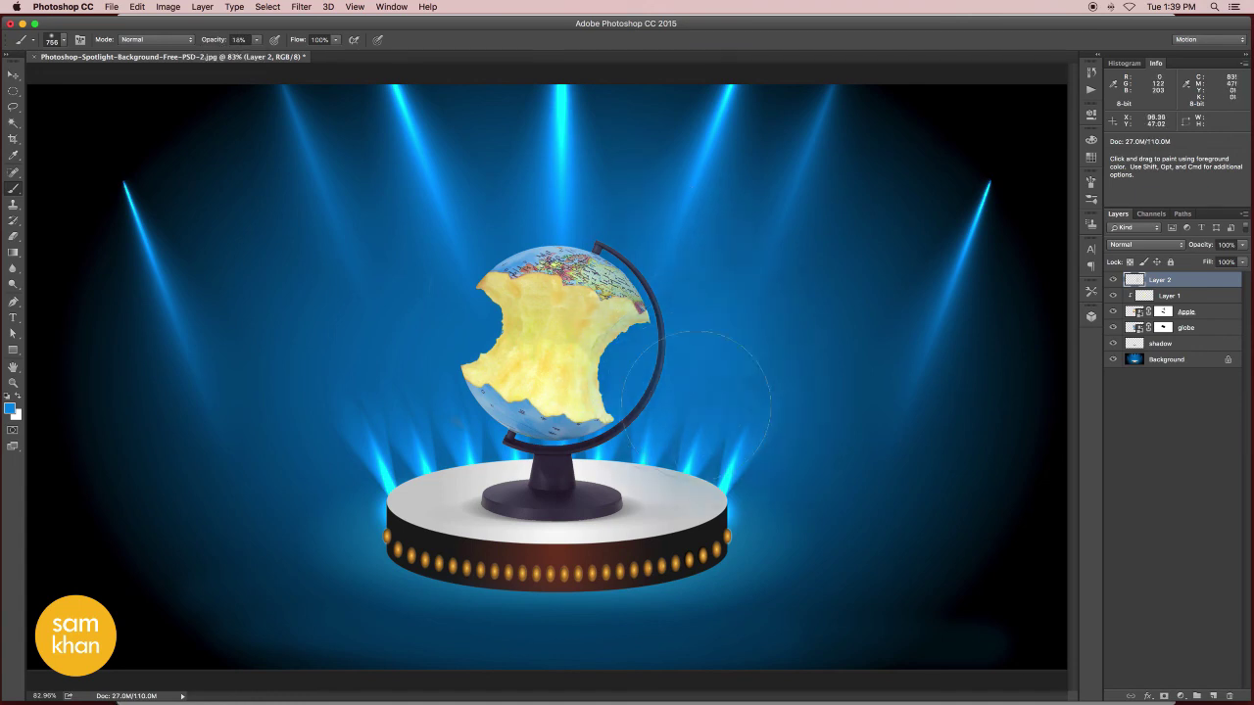
left_click_drag(467, 252, 394, 426)
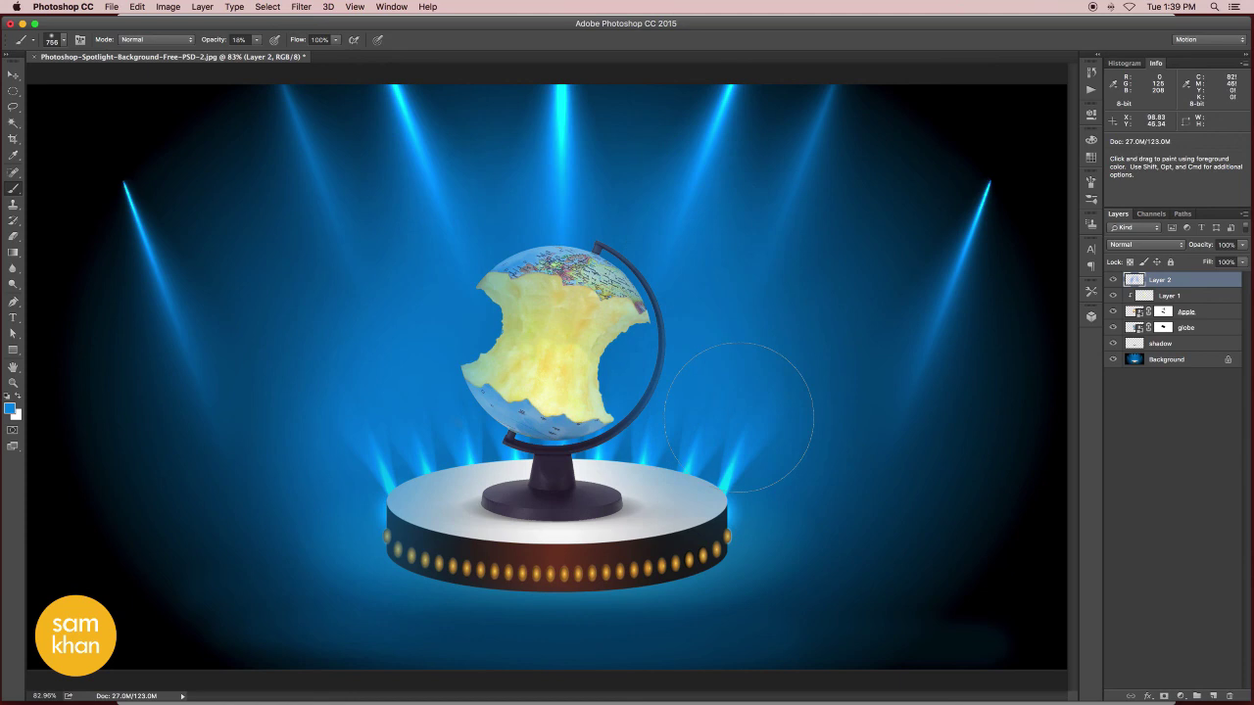
key("v")
- Try Color Dodge on the glow layer, then set it to Overlay
left_click(1144, 244)
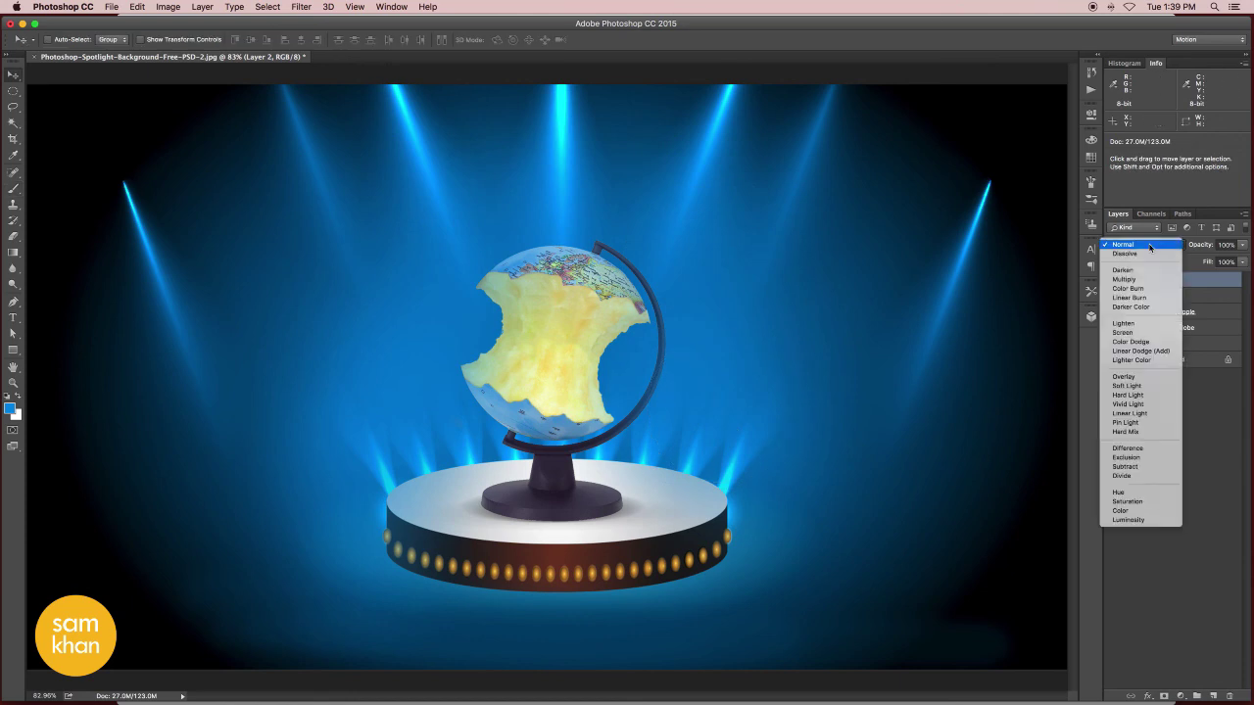
left_click(1130, 341)
left_click(1144, 243)
left_click(1124, 288)
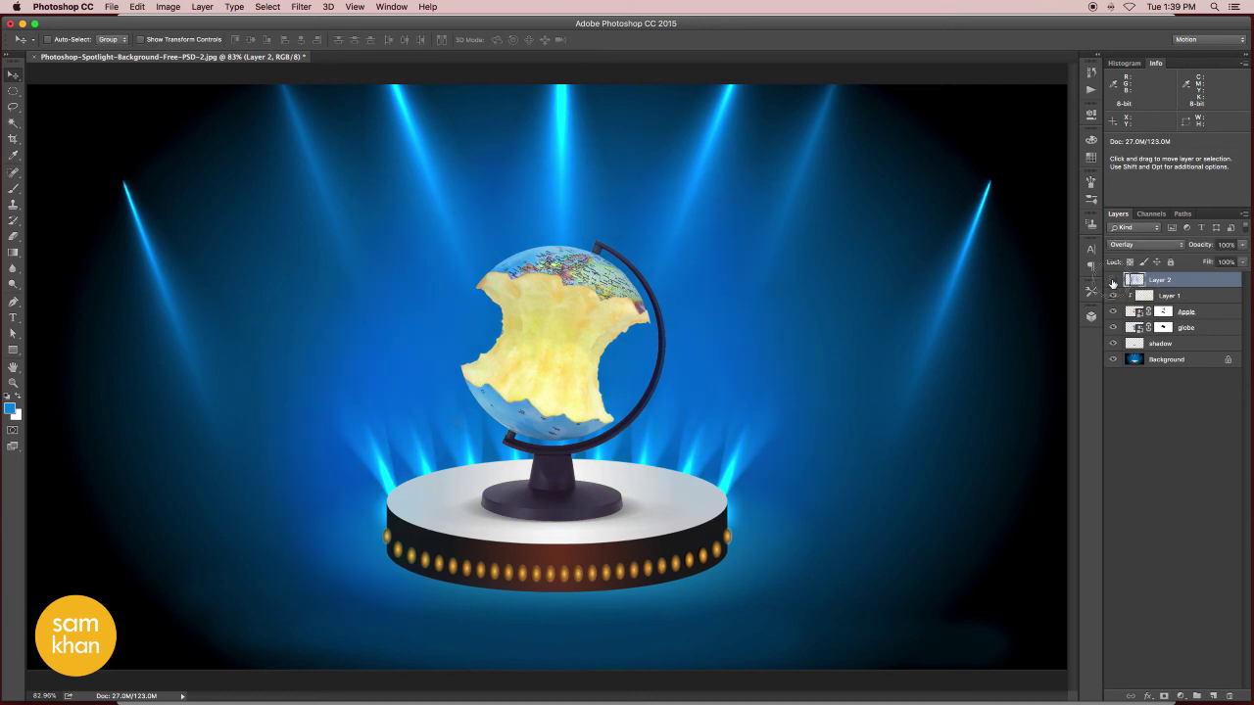
- Hide all panels with Tab and fit the finished composite to the screen
key("super+minus")
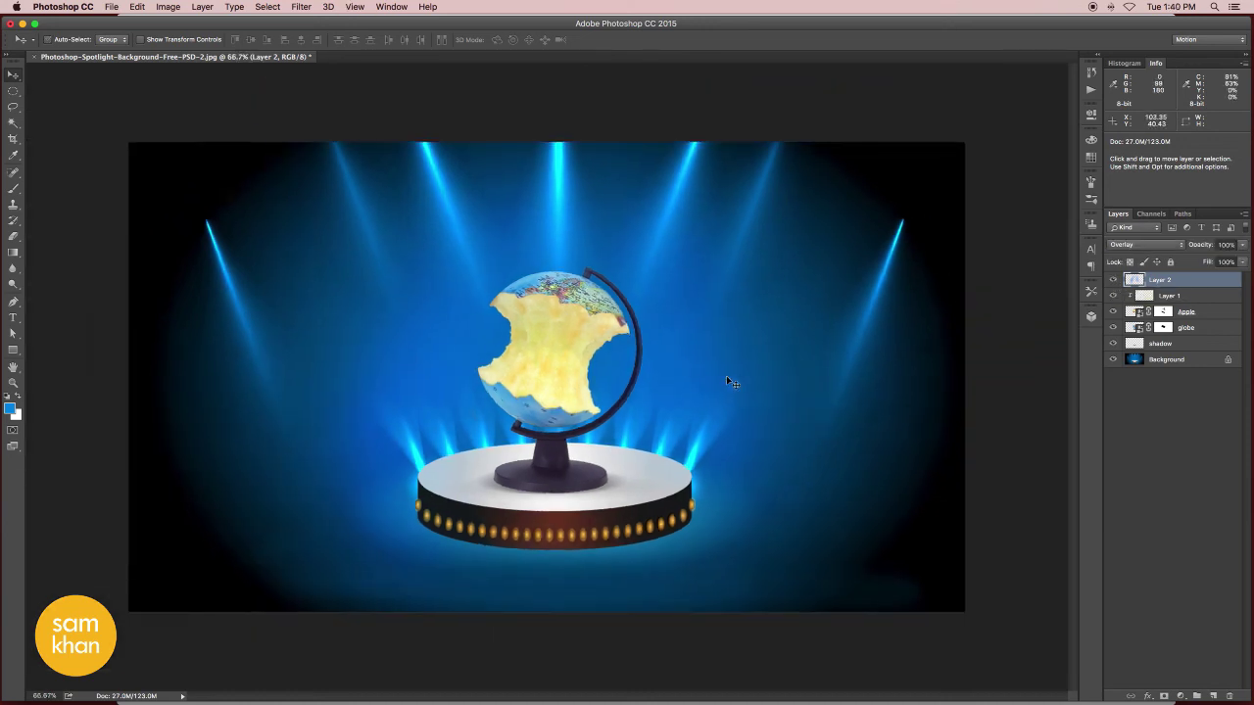
key("Tab")
key("super+0")
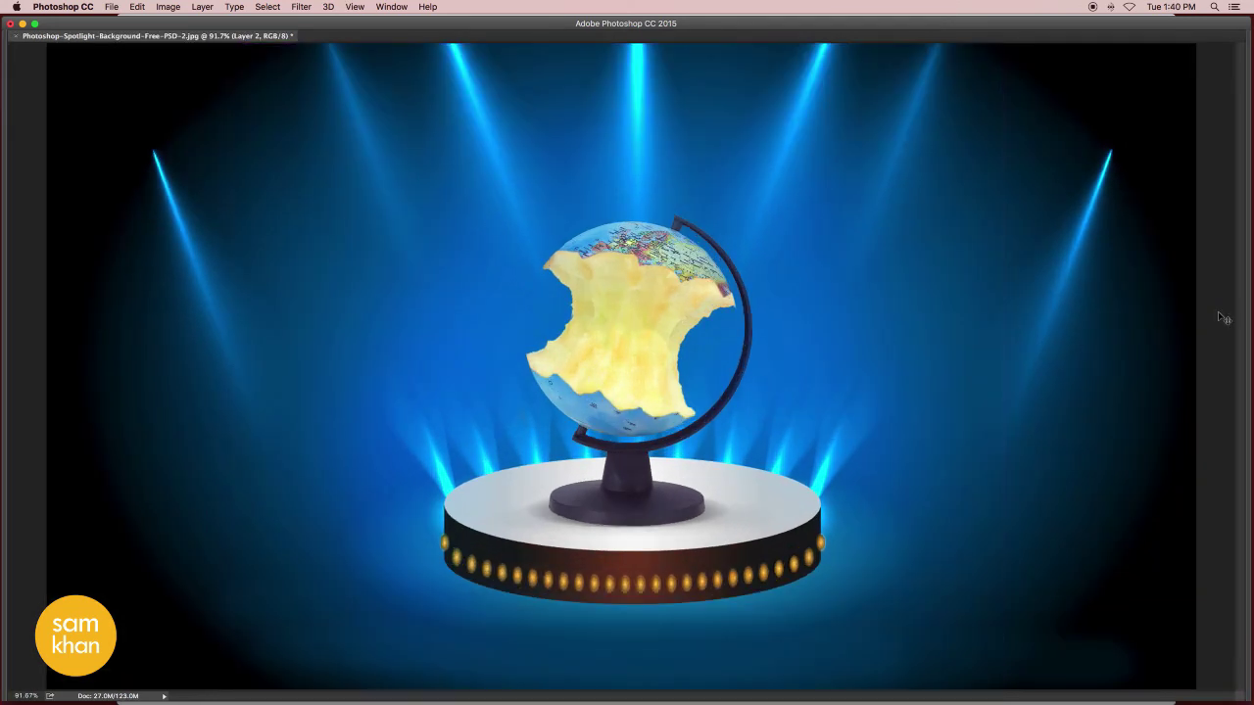